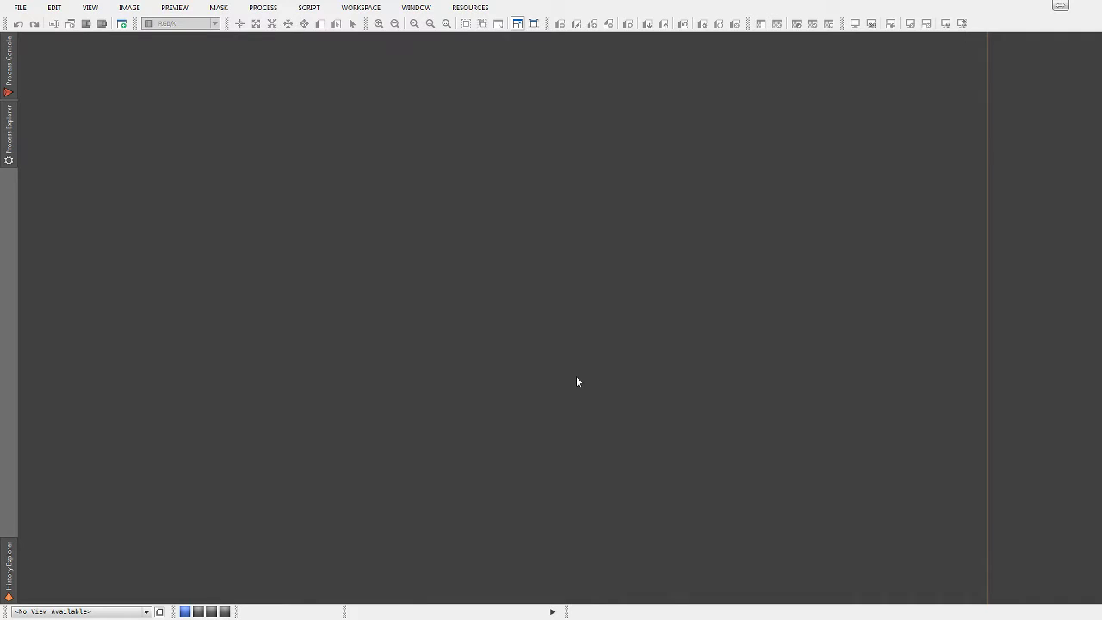
Step: Load the recently used project Default Settings.xosm
click(20, 7)
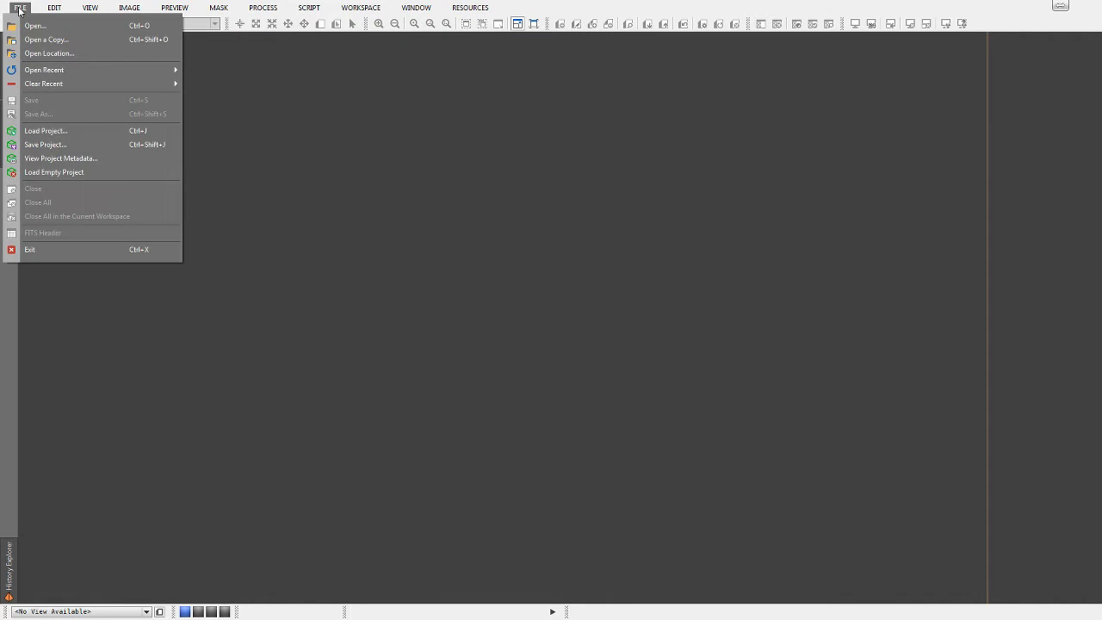
mouse_move(56, 80)
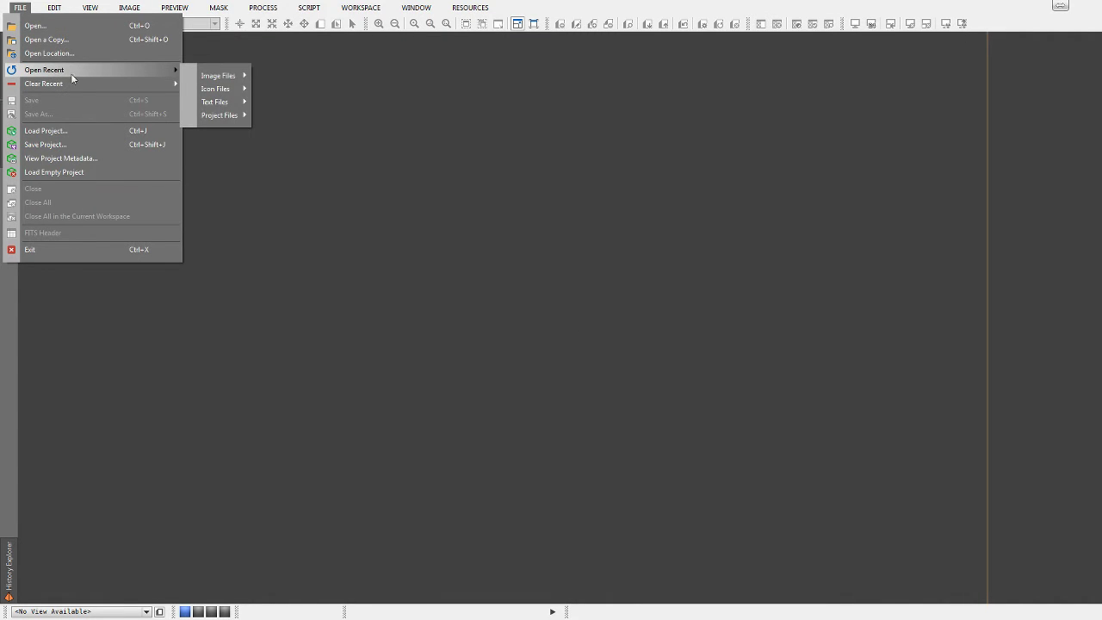
mouse_move(221, 117)
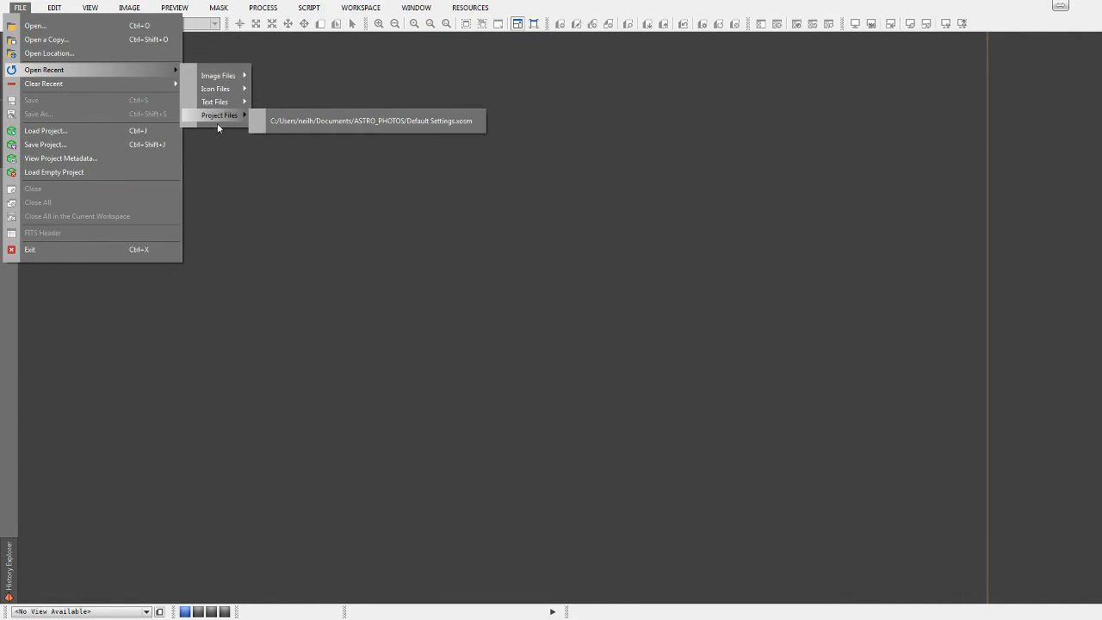
click(410, 123)
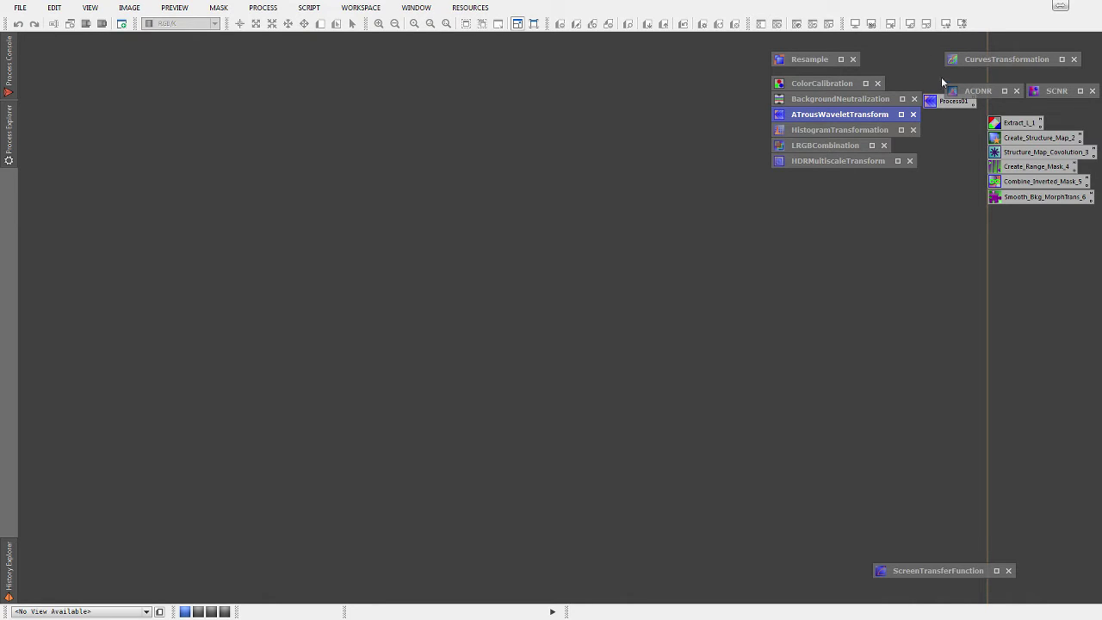
Step: Tidy the workspace by nudging the Process01 icon and the collapsed ACDNR and SCNR windows slightly upward
click(935, 103)
drag(982, 95, 982, 87)
click(1054, 92)
drag(1054, 93, 1053, 84)
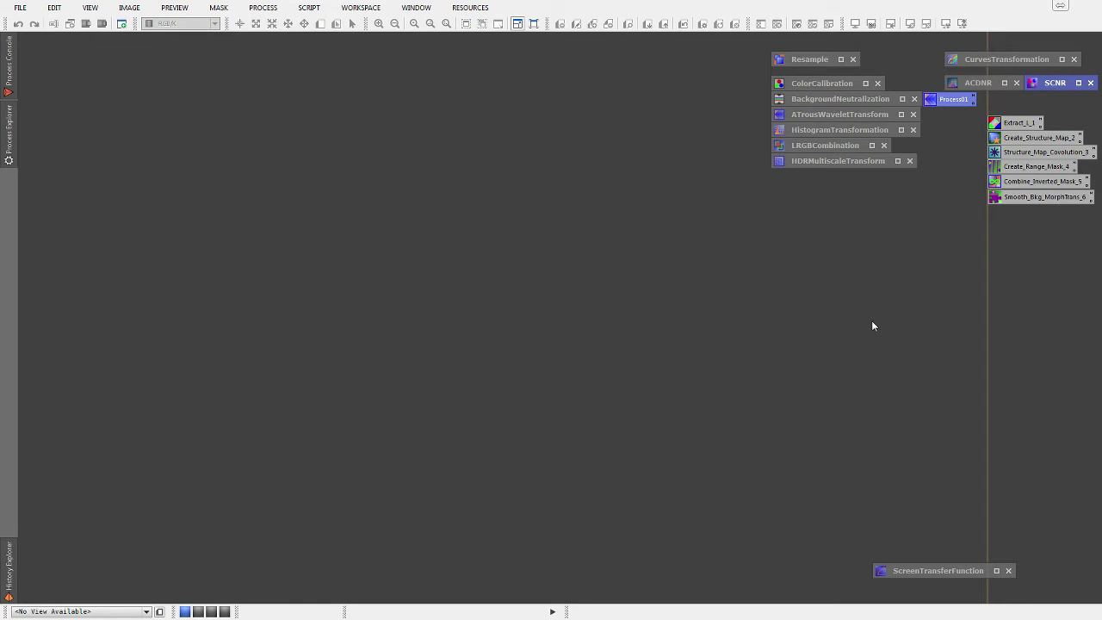
Step: Open the image BarnardsE-1h-Aligned-Stacked.tif from the master folder
click(20, 8)
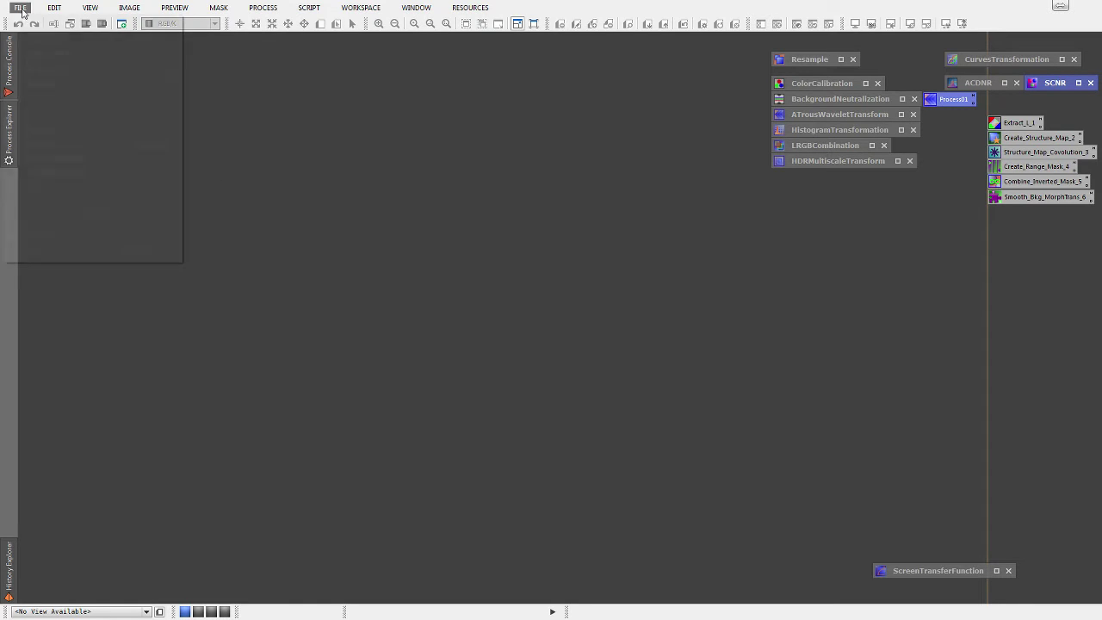
click(27, 25)
click(154, 113)
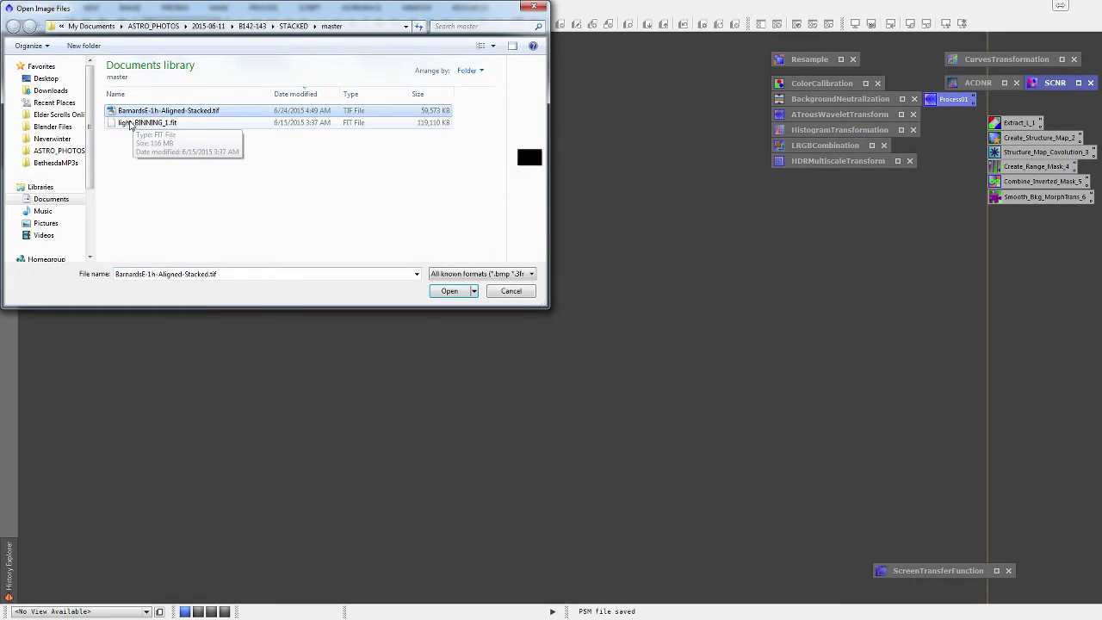
click(449, 291)
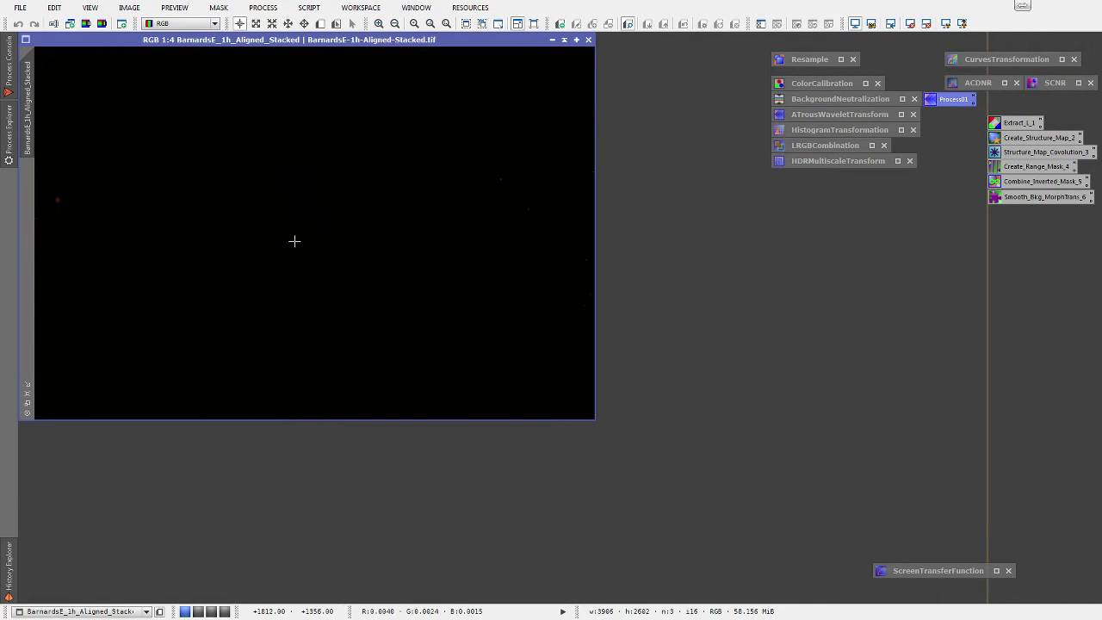
Step: Auto-stretch the image's display with ScreenTransferFunction and enlarge the image window slightly beyond the picture's edges
double_click(943, 570)
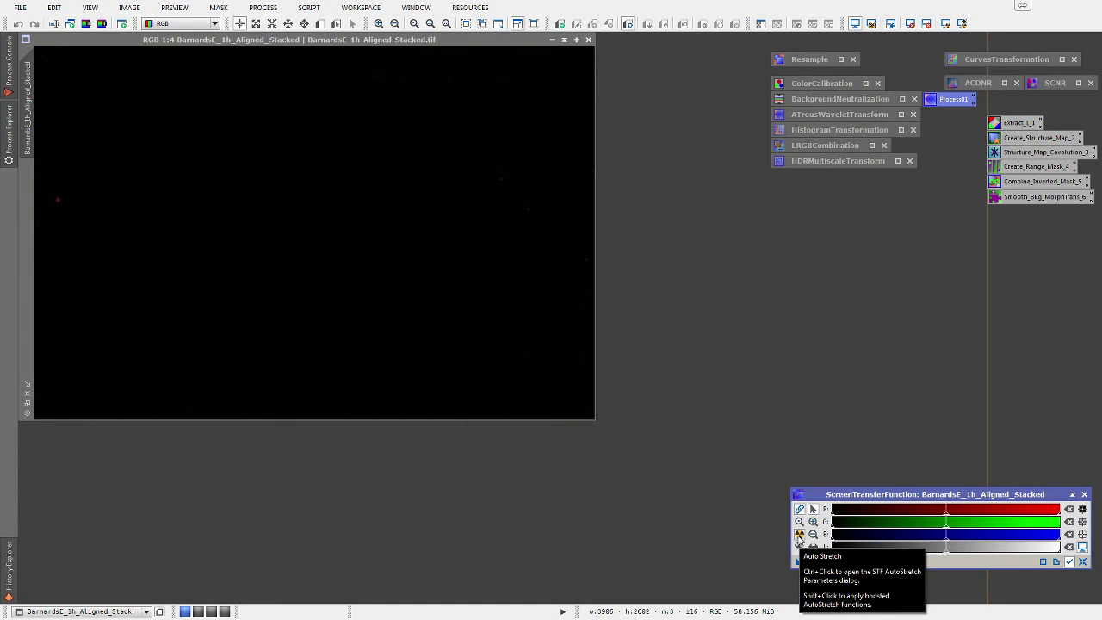
click(798, 535)
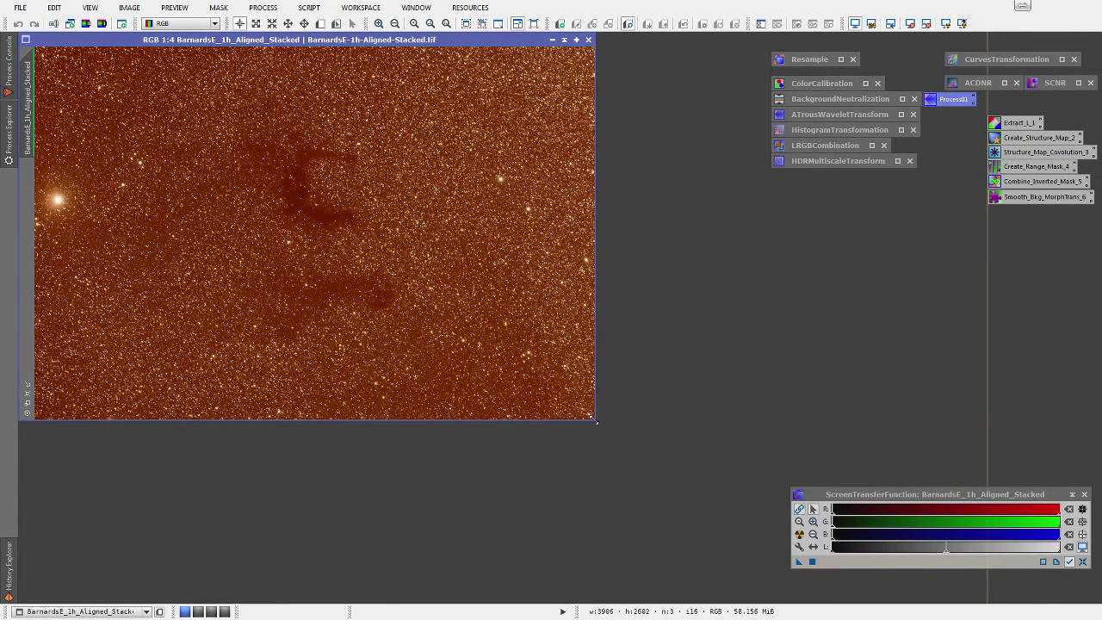
drag(595, 420, 616, 442)
Step: Trim the image's thin outer borders with DynamicCrop to about 3844 × 2544 px and close the tool
mouse_move(7, 148)
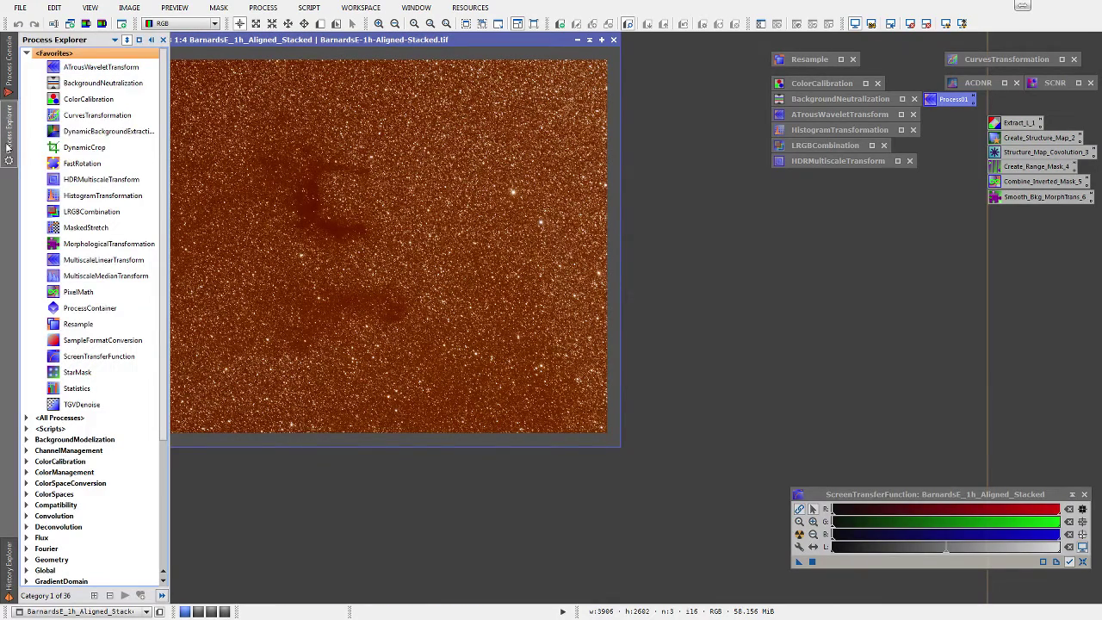
double_click(85, 147)
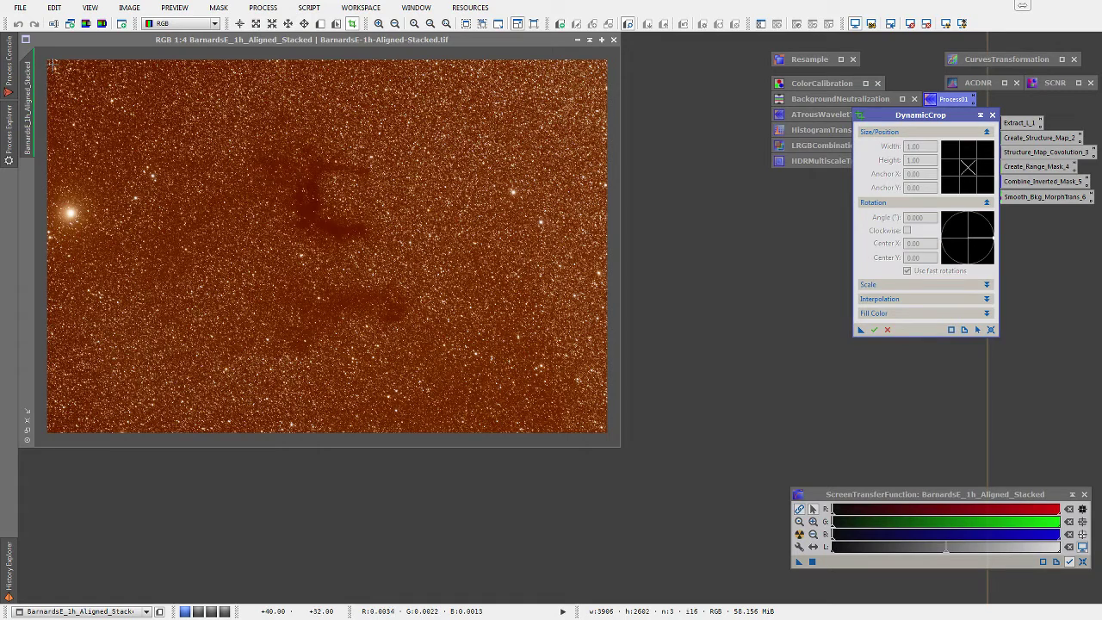
drag(52, 63, 605, 428)
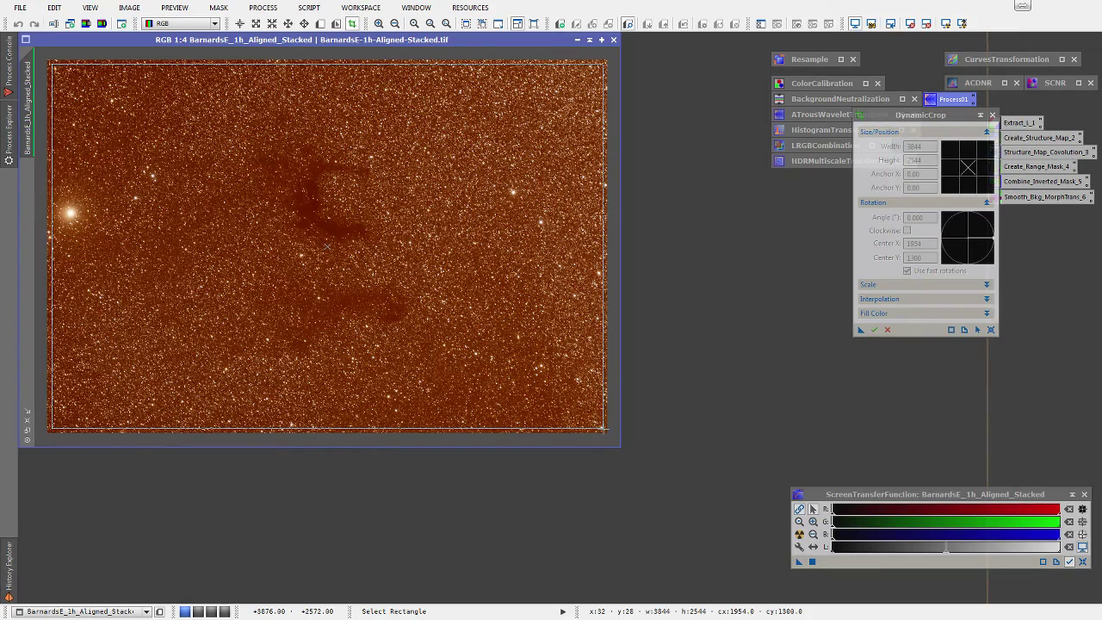
key(Return)
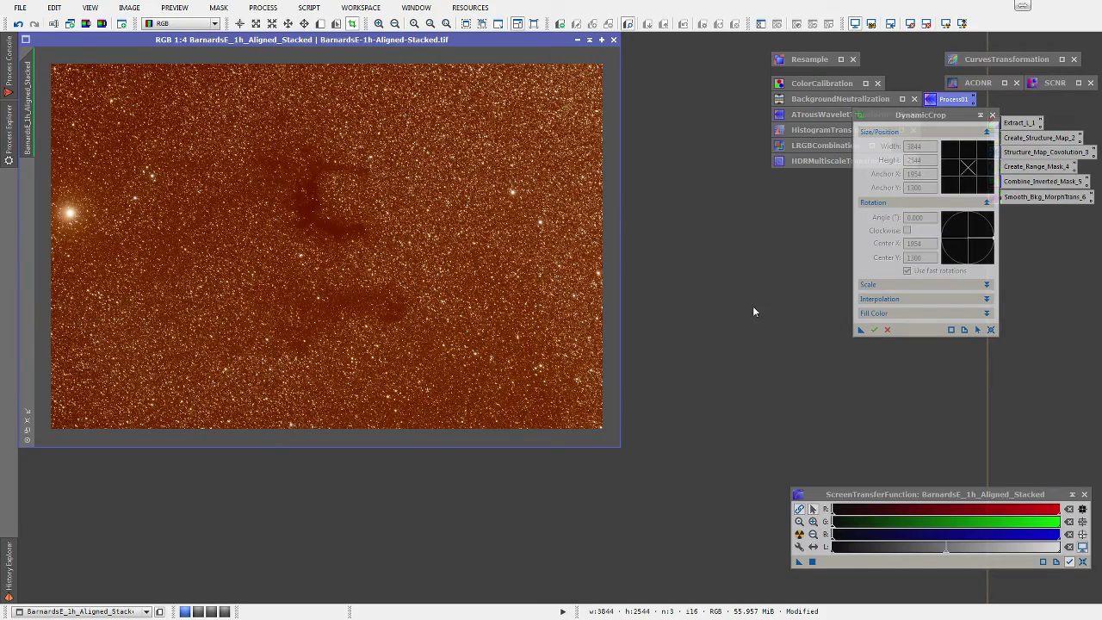
scroll(581, 304, up, 1)
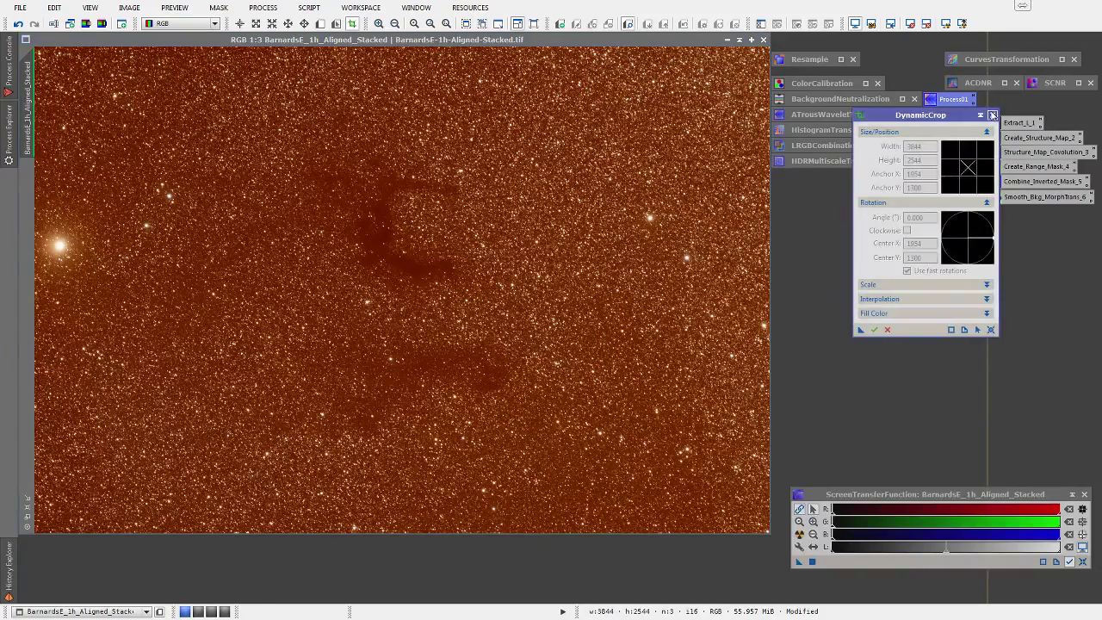
click(992, 115)
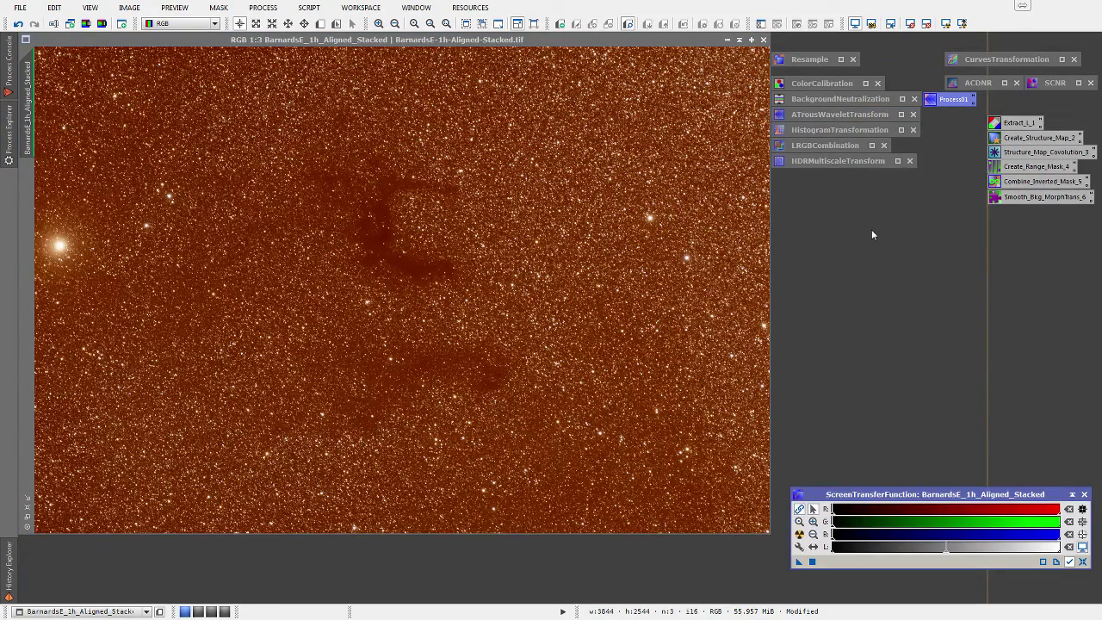
Step: Resample the image to 50% of its width and height, with the aspect ratio preserved
double_click(797, 58)
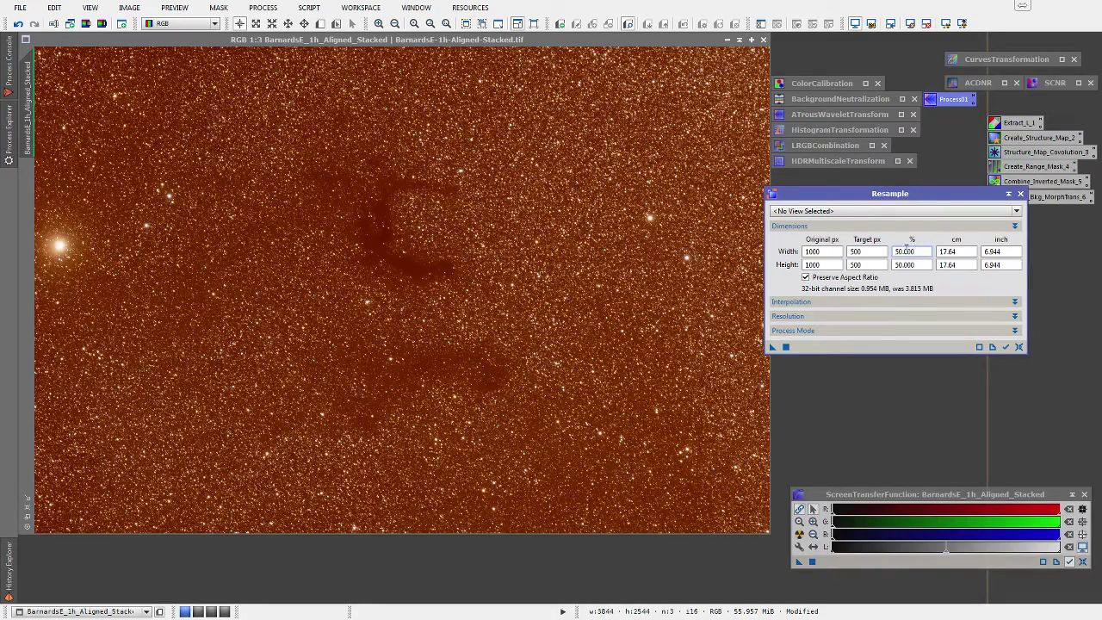
click(1018, 347)
drag(918, 251, 879, 251)
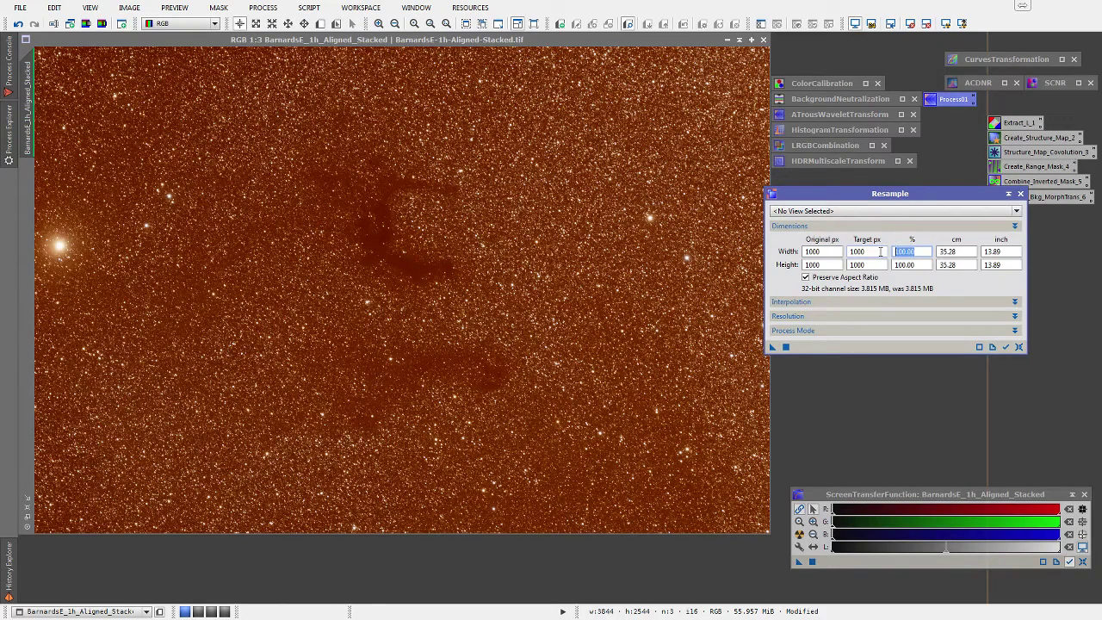
text(50)
key(Tab)
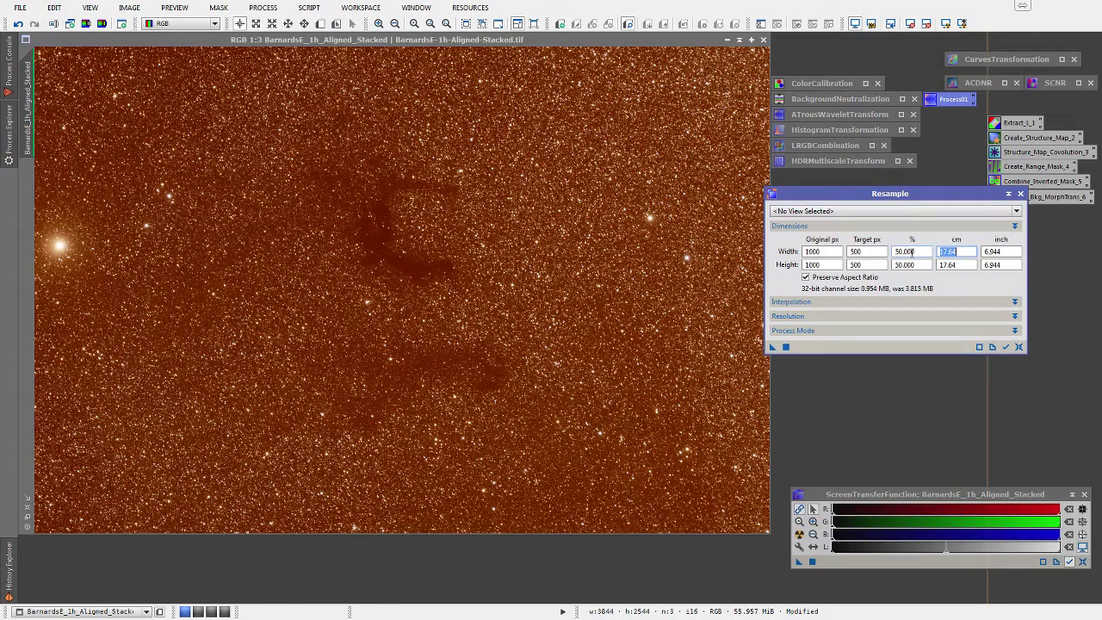
drag(772, 347, 418, 315)
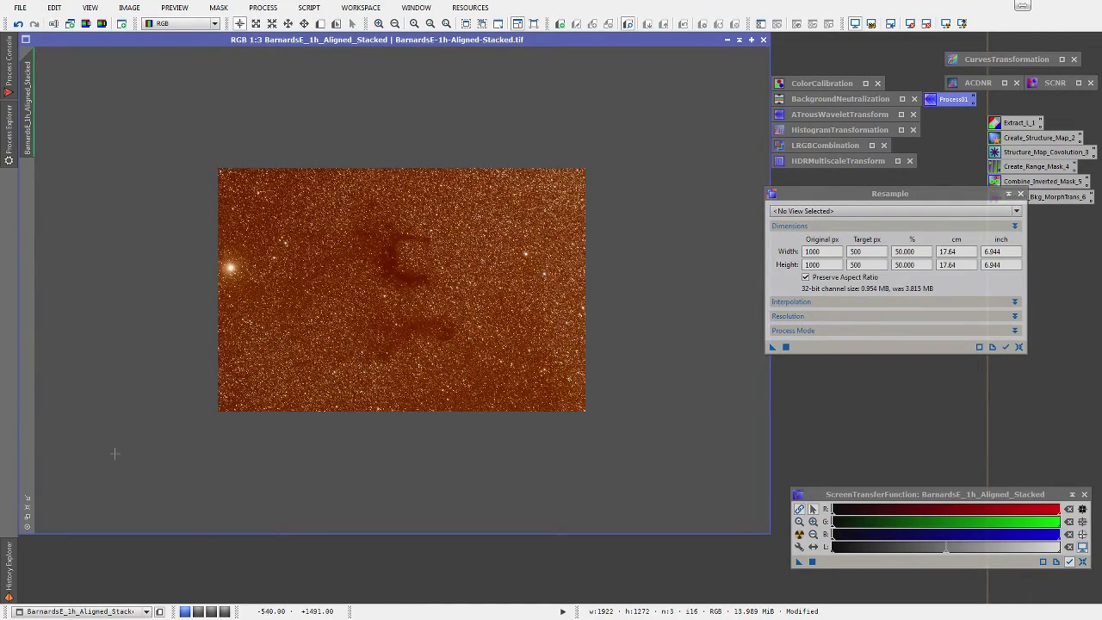
Step: Fit the window around the resampled image, move it slightly inward, and collapse the Resample tool
click(28, 508)
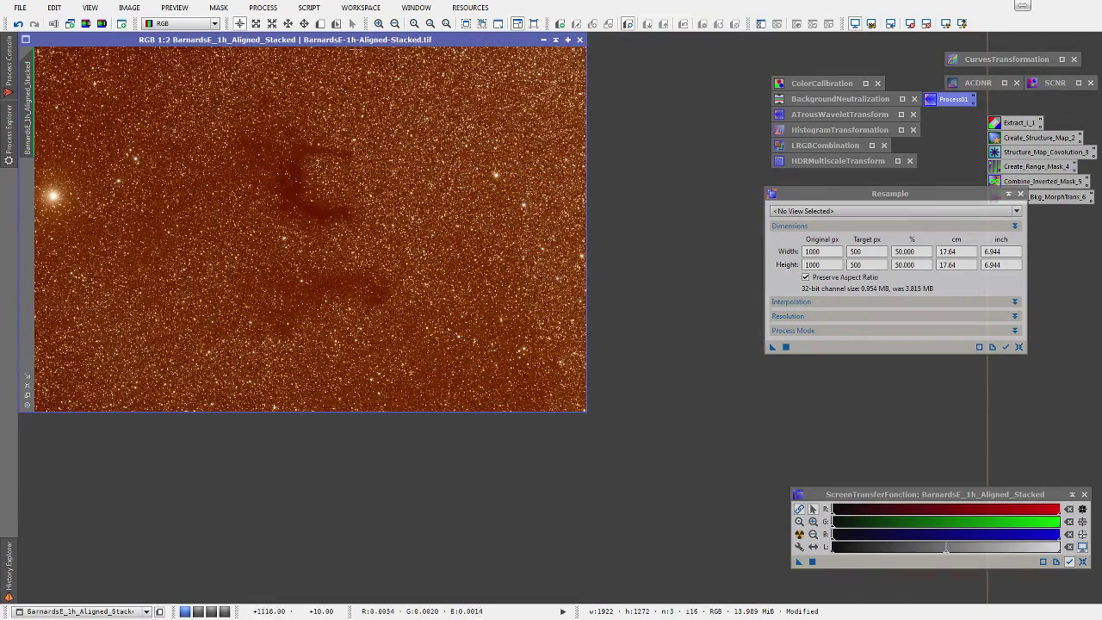
drag(364, 42, 398, 60)
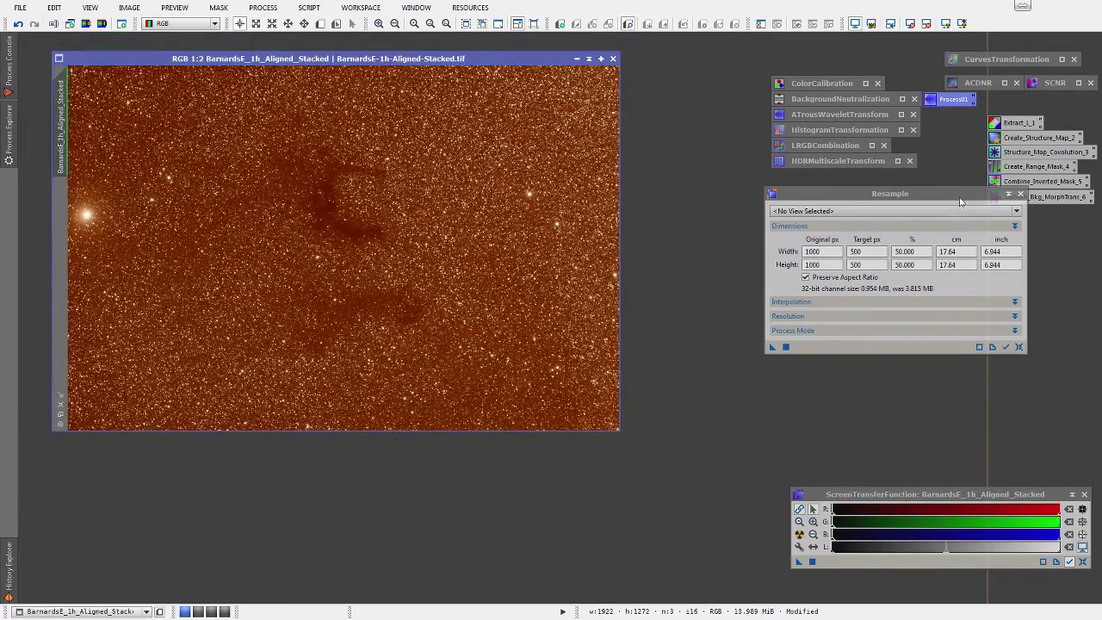
click(1008, 194)
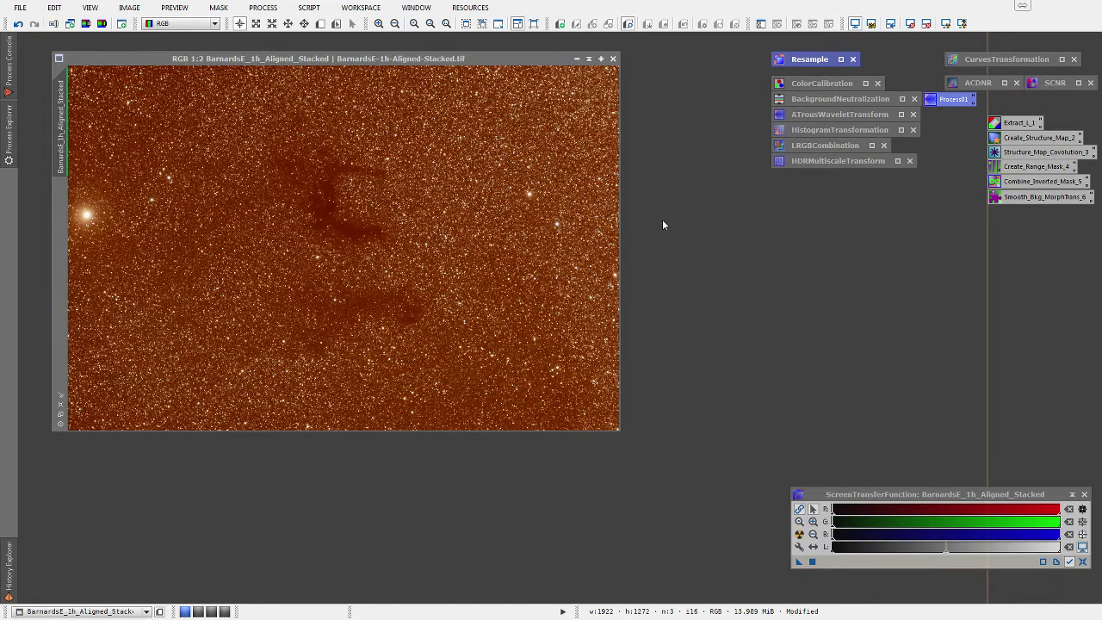
Step: Bring up HistogramTransformation, place it beside the image, and make it track the active image
double_click(835, 129)
drag(882, 88, 855, 77)
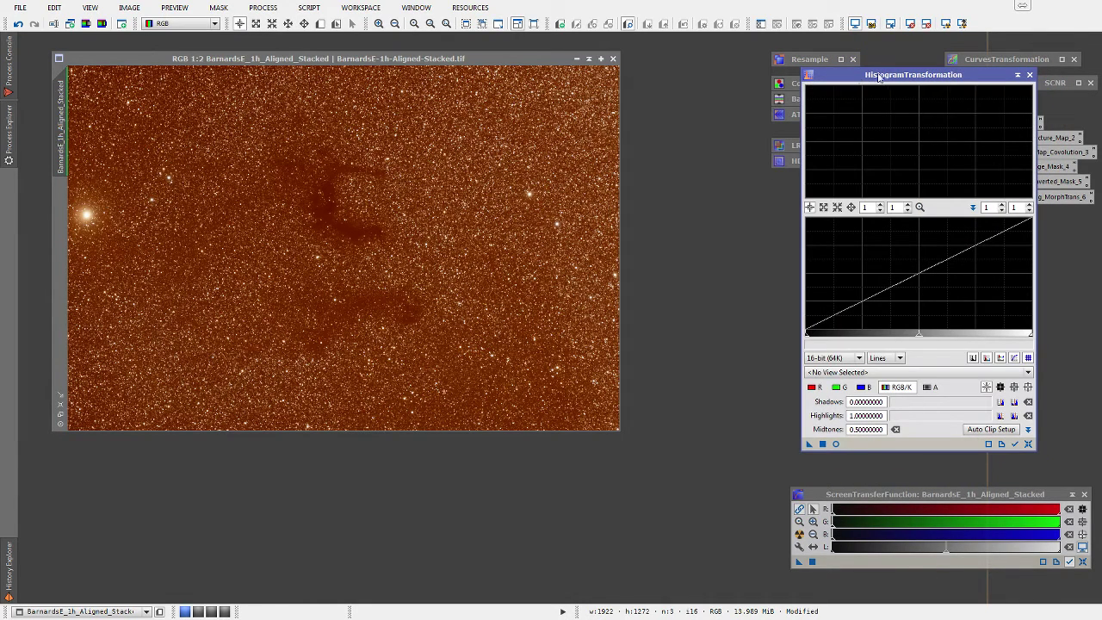
click(1015, 444)
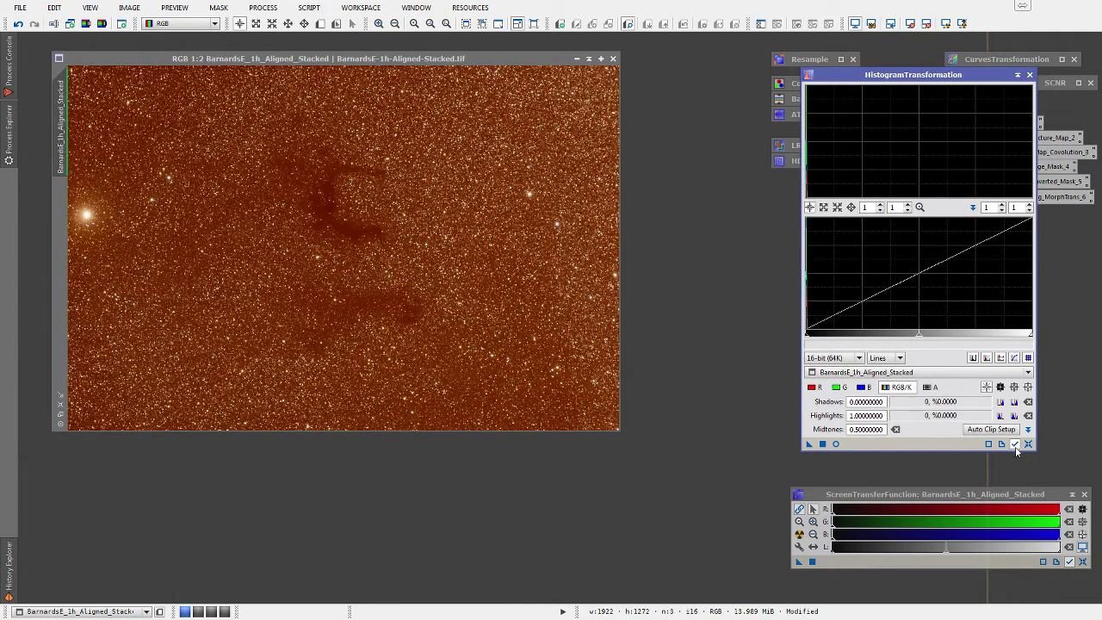
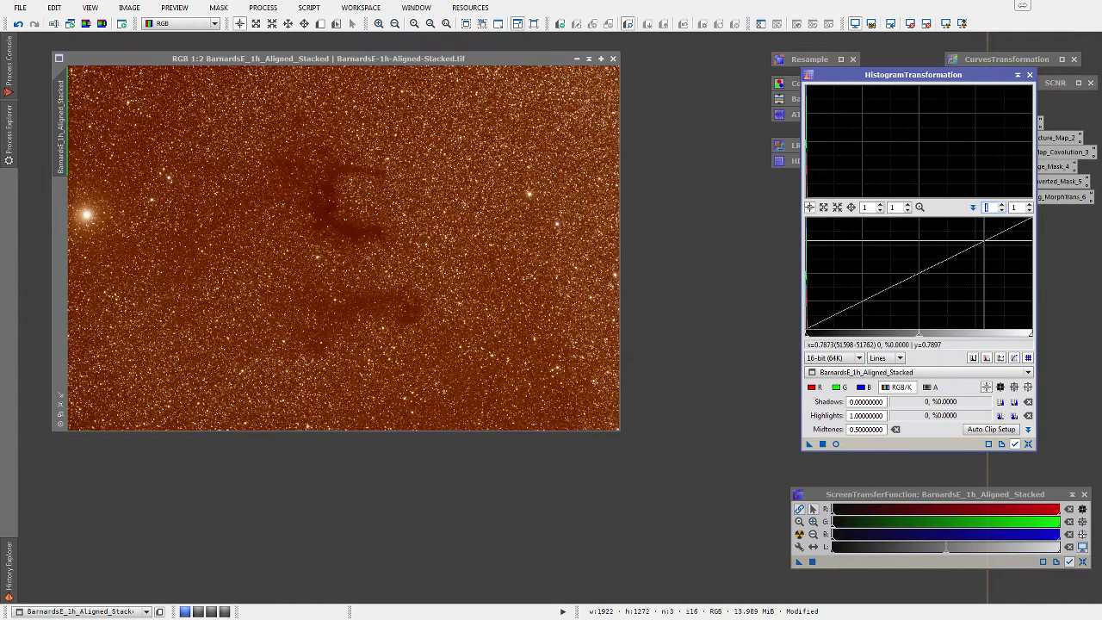
Step: Set the horizontal zoom of the histogram display to 250
text(25)
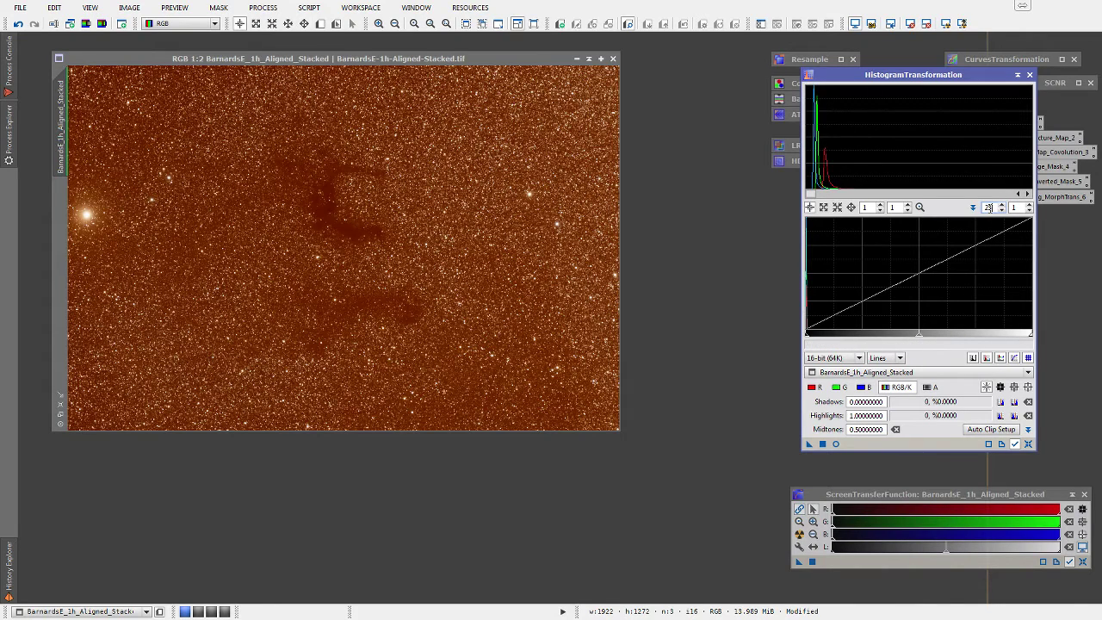
text(0)
key(Return)
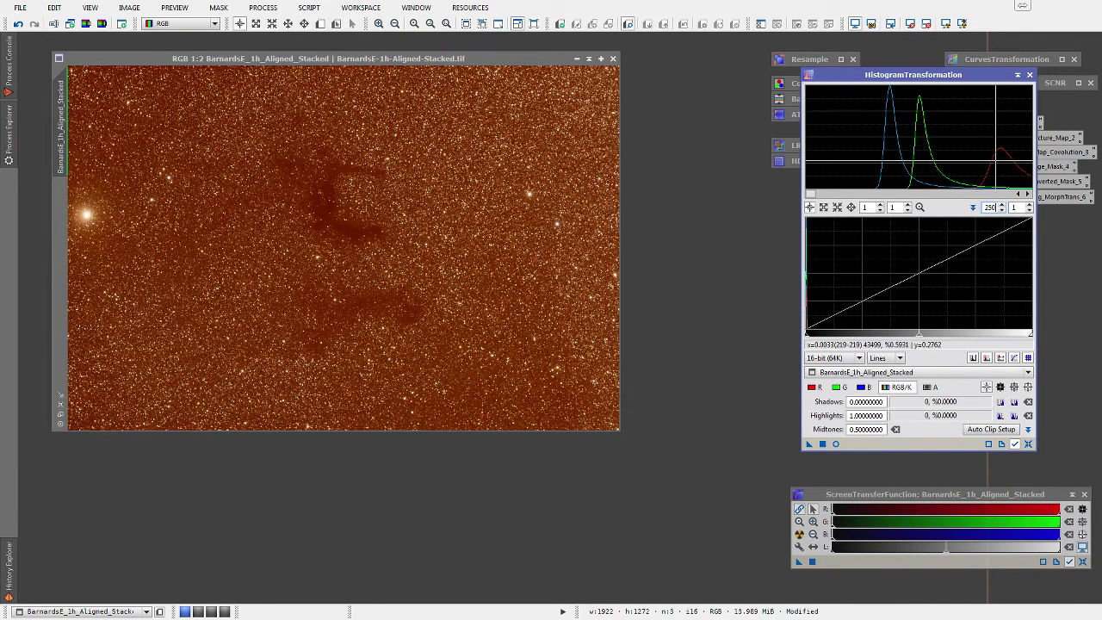
Step: Set the histogram display's horizontal zoom to 100
double_click(992, 208)
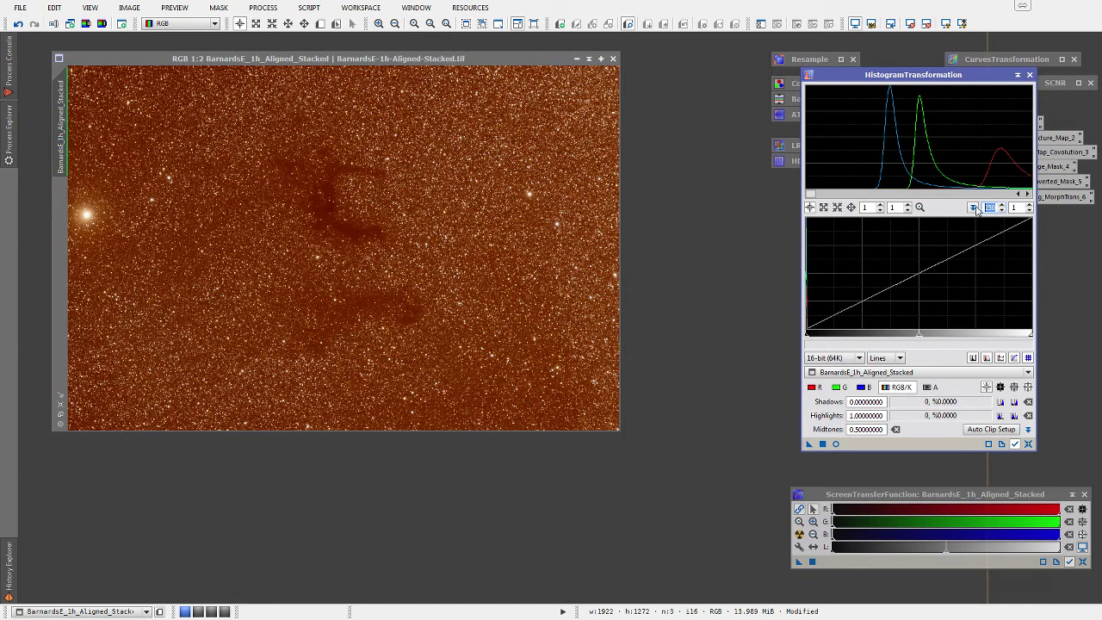
text(100)
key(Return)
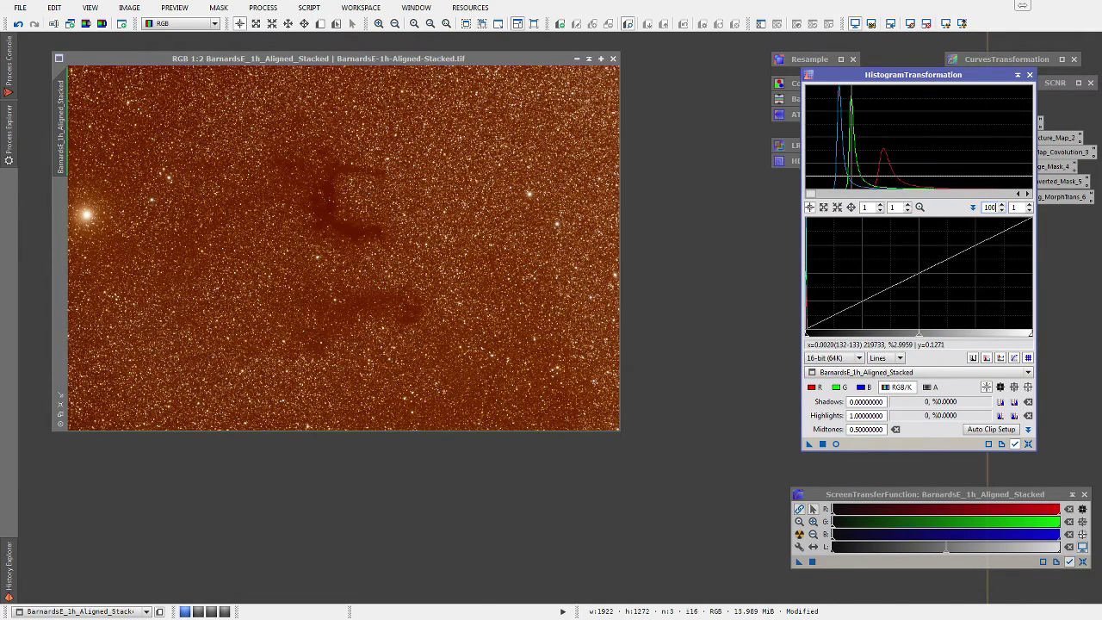
Step: Align the channel peaks with blue midtones of about 0.423 and red midtones of about 0.628, and apply the histogram transformation to the image
click(861, 387)
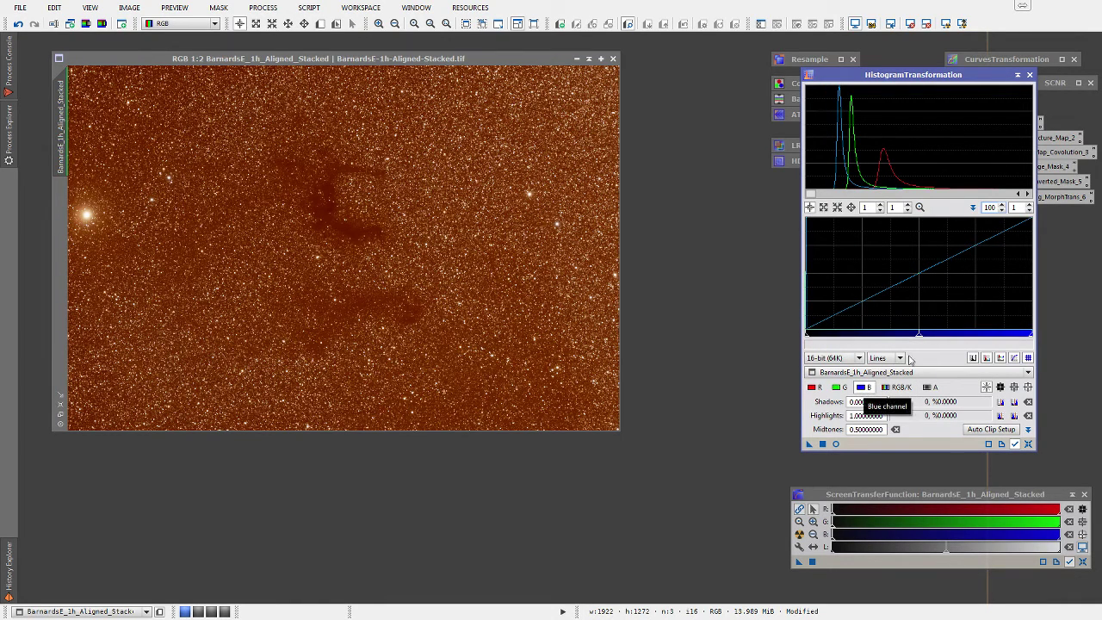
drag(919, 336, 904, 336)
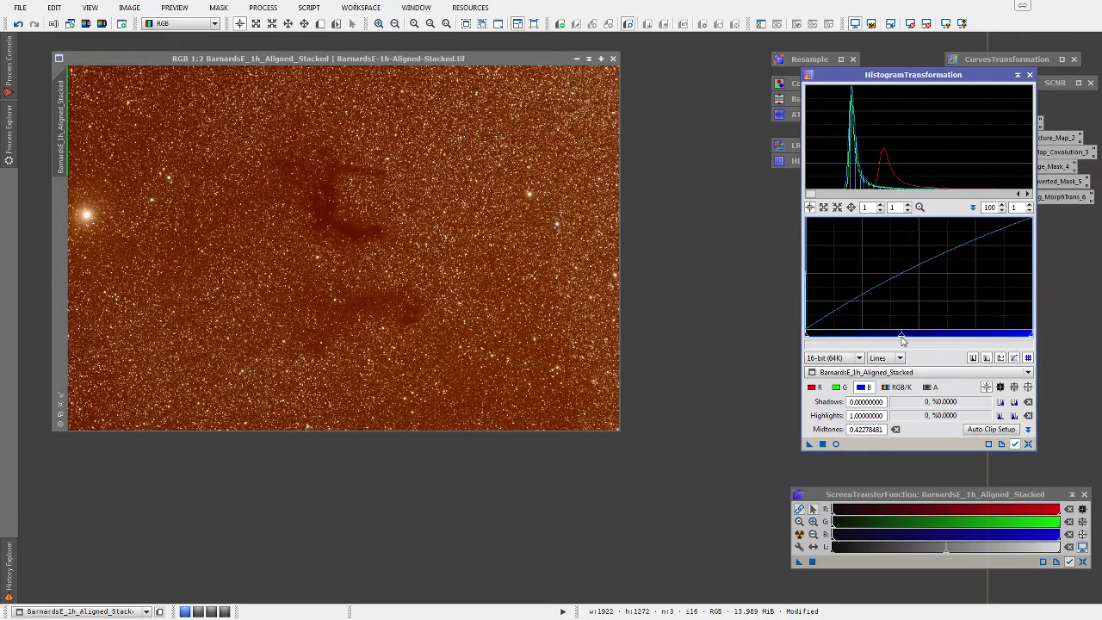
click(815, 387)
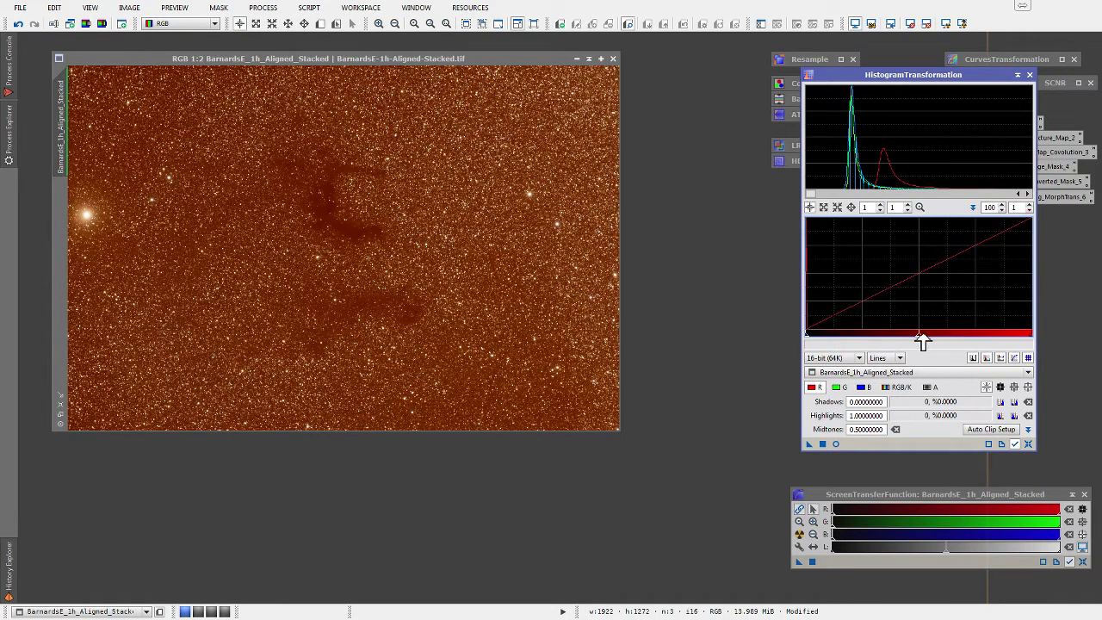
drag(919, 335, 952, 337)
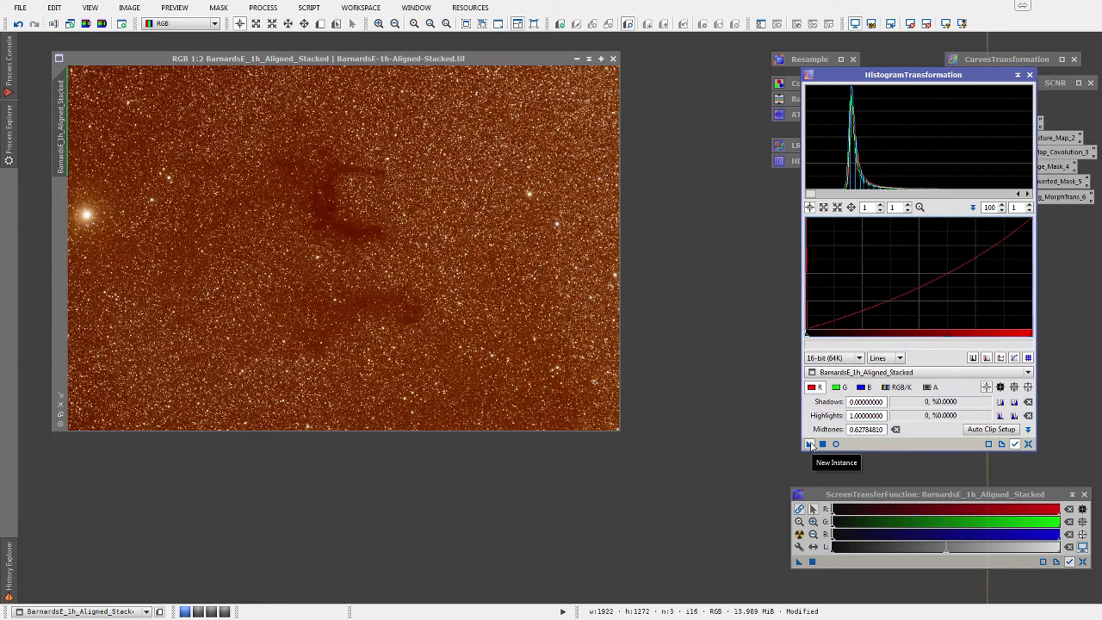
drag(809, 444, 485, 306)
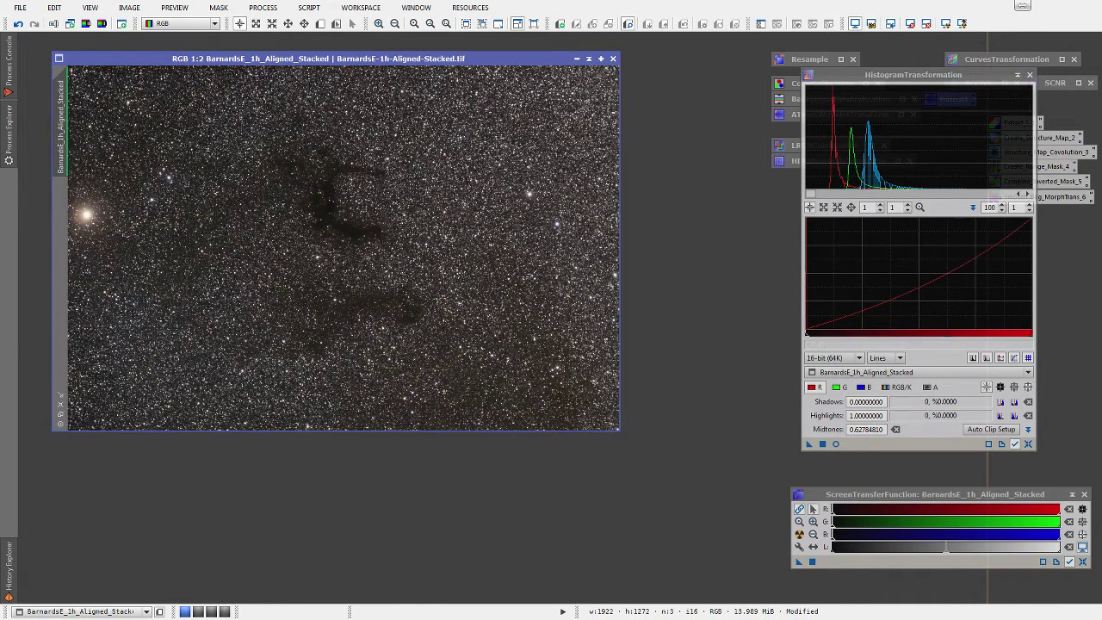
Step: Reset HistogramTransformation, put its window away, and recompute the automatic screen stretch for the image
click(1030, 444)
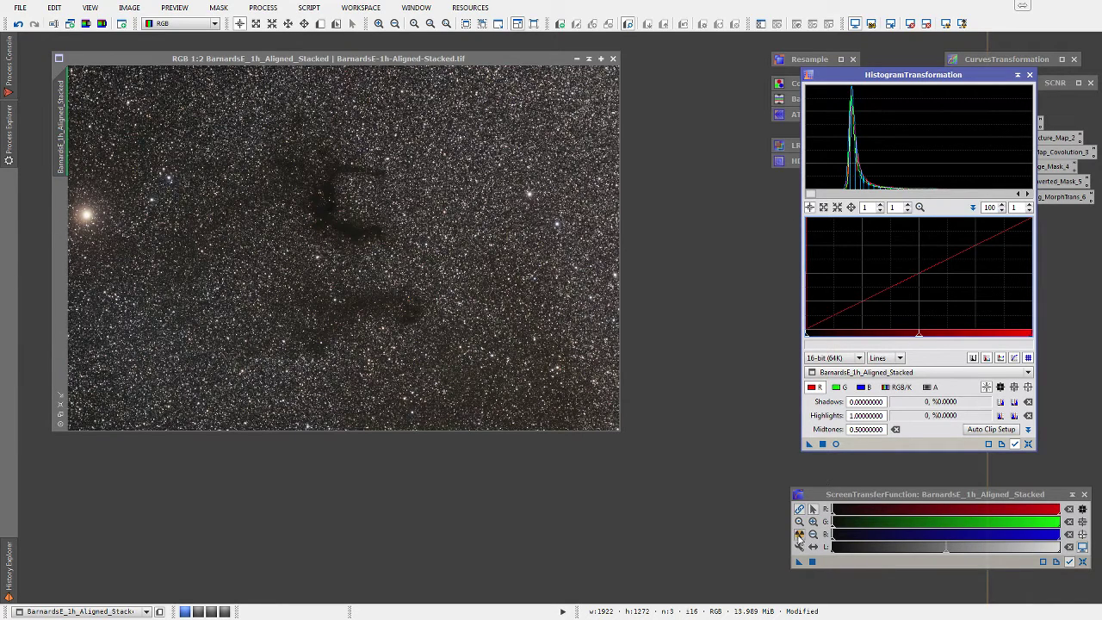
click(799, 535)
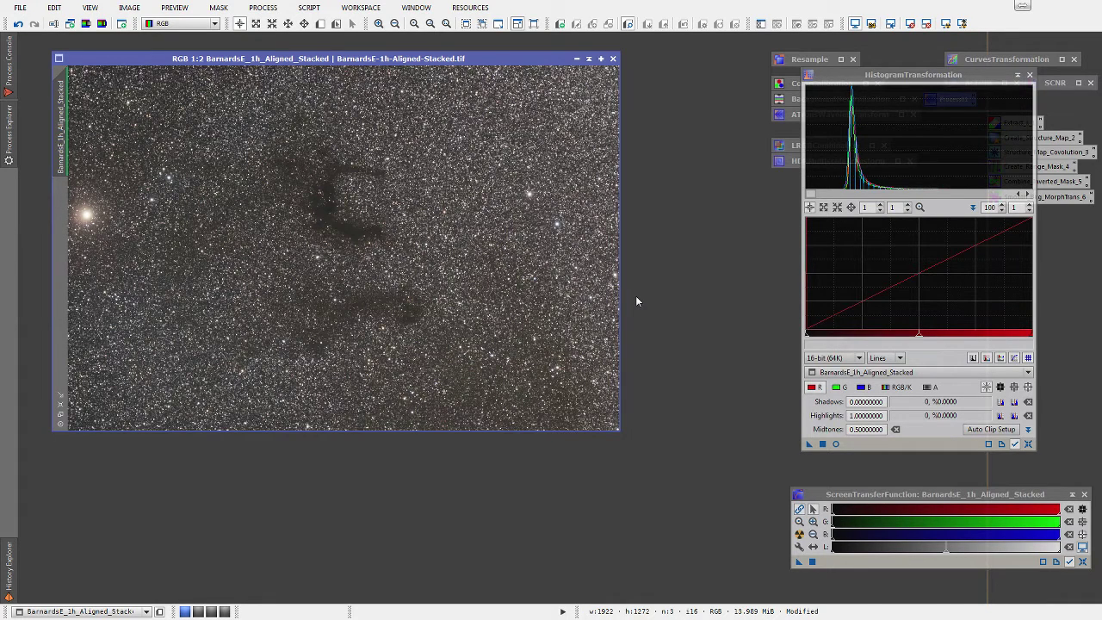
click(1029, 75)
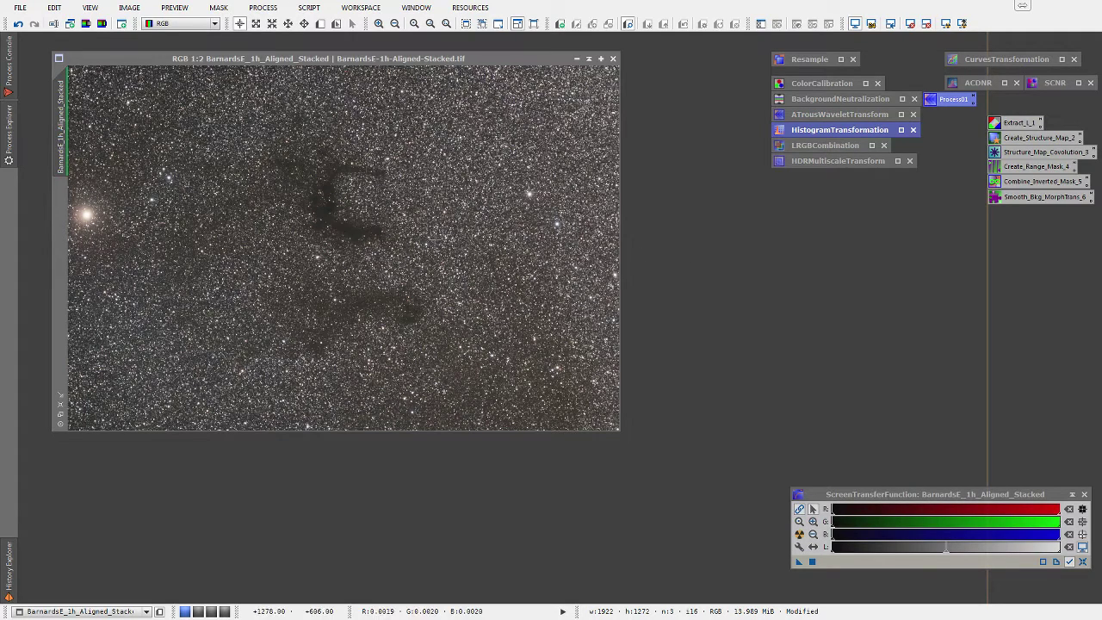
Step: Examine the noise in and around the dark nebula at several magnifications
scroll(339, 231, up, 2)
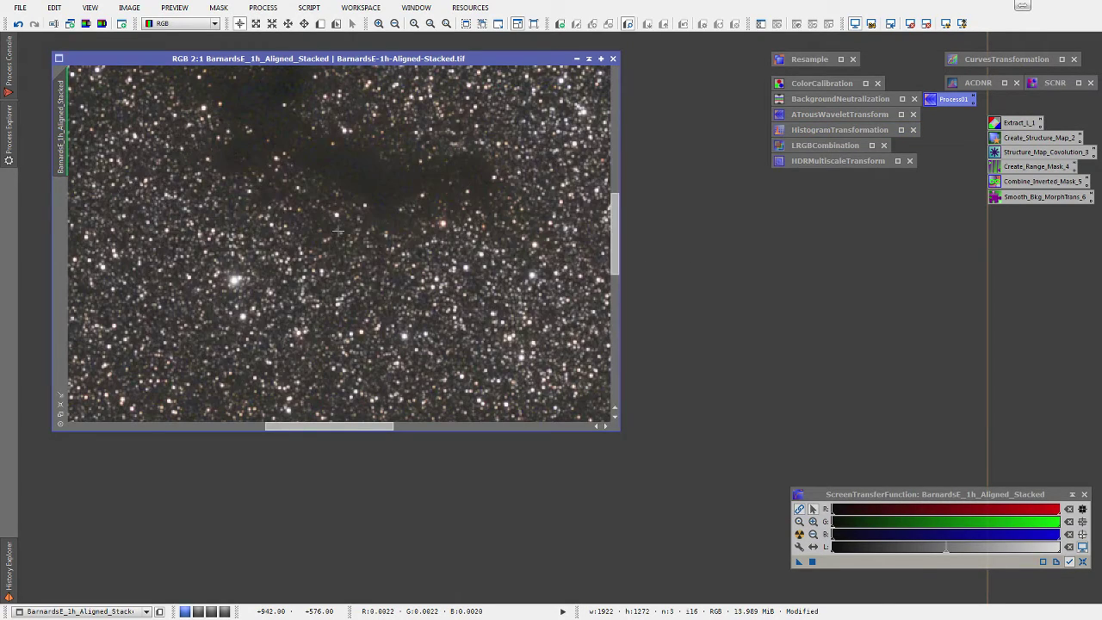
drag(615, 219, 619, 196)
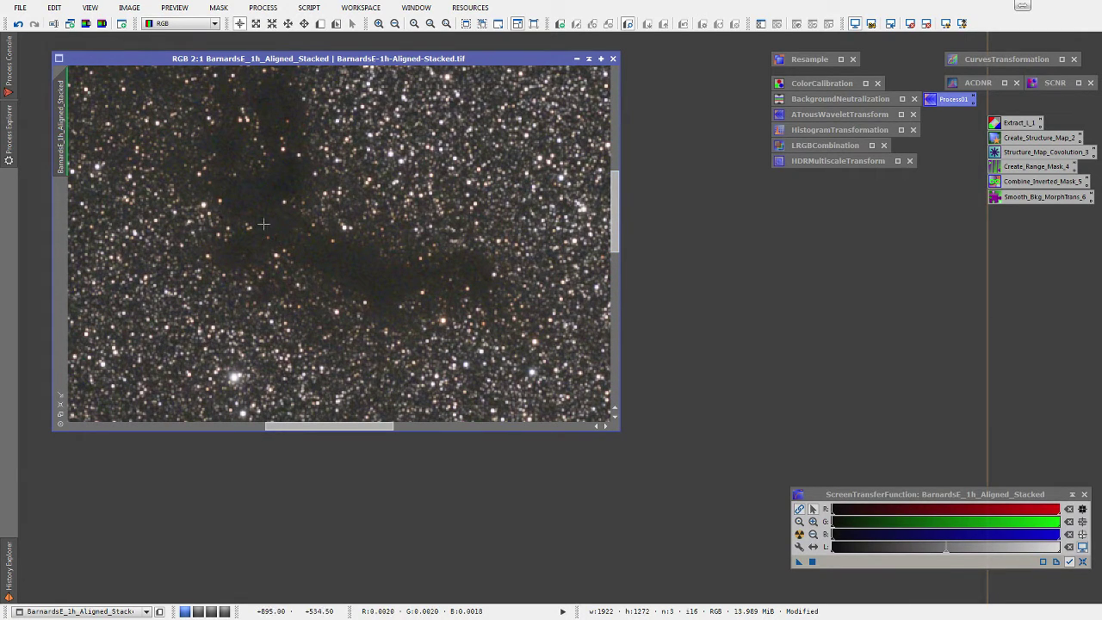
scroll(365, 250, up, 1)
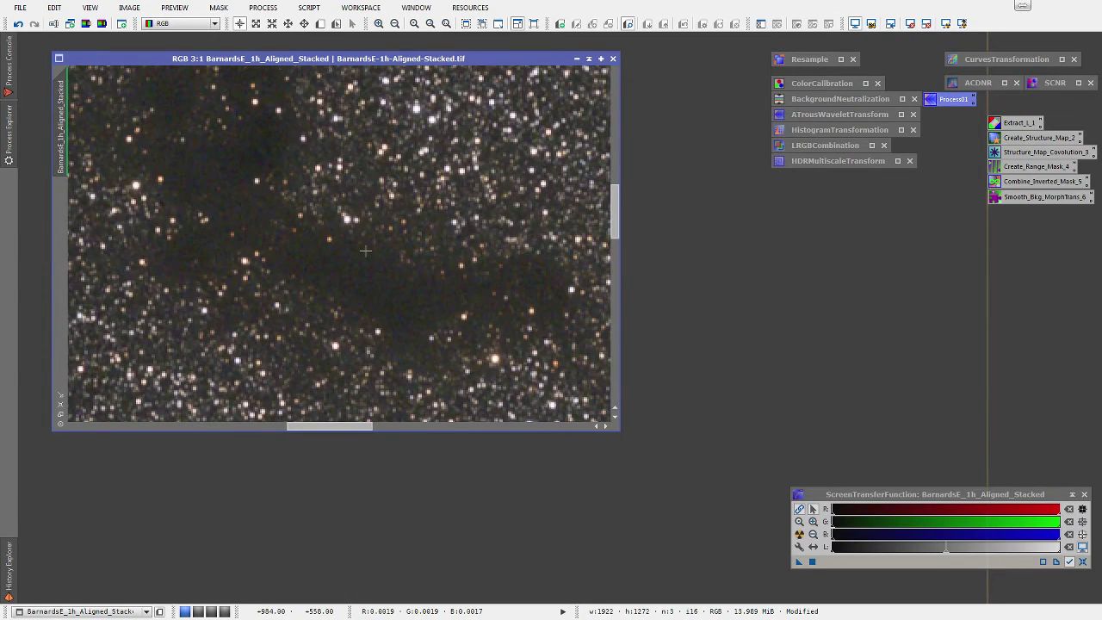
scroll(365, 250, down, 3)
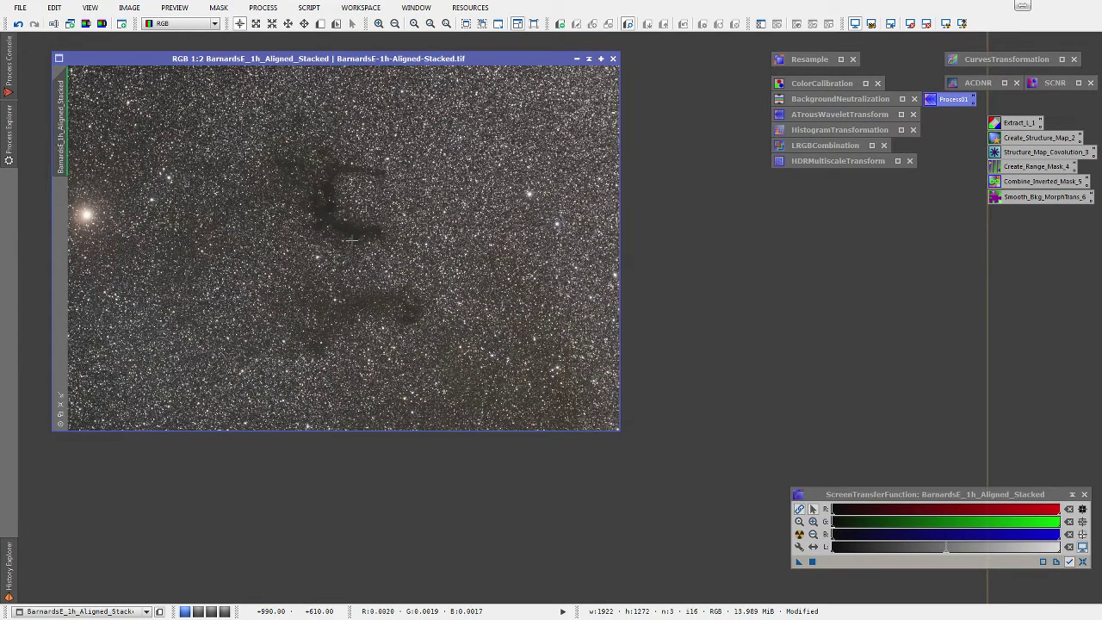
scroll(352, 240, up, 1)
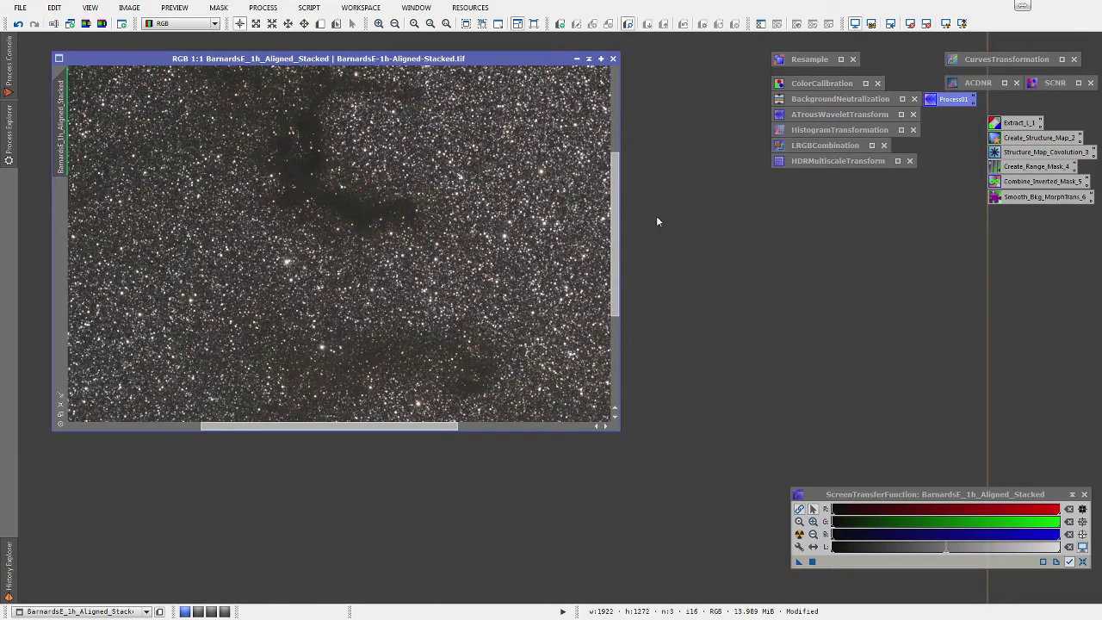
drag(617, 199, 617, 165)
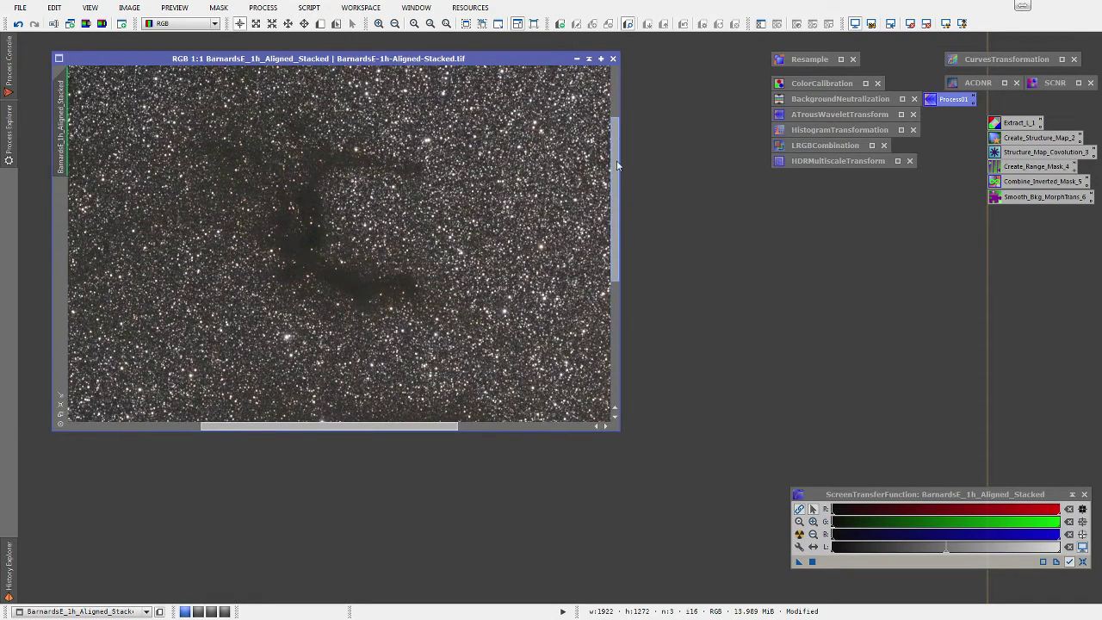
Step: Reset ATrousWaveletTransform to its defaults and load the saved Process01 noise-reduction settings into it
double_click(850, 116)
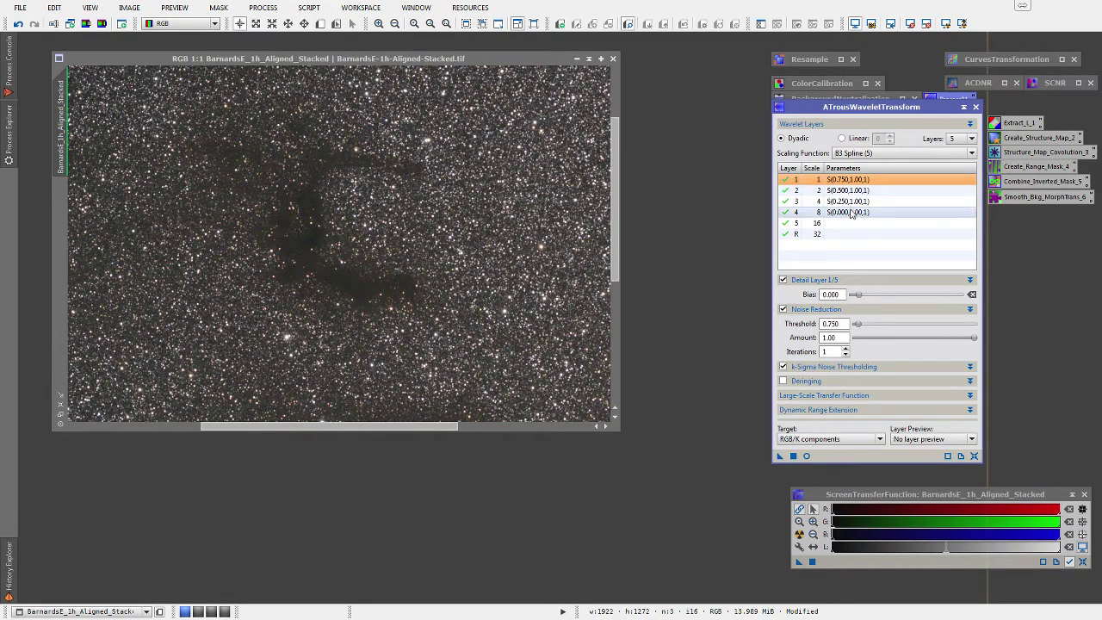
click(975, 455)
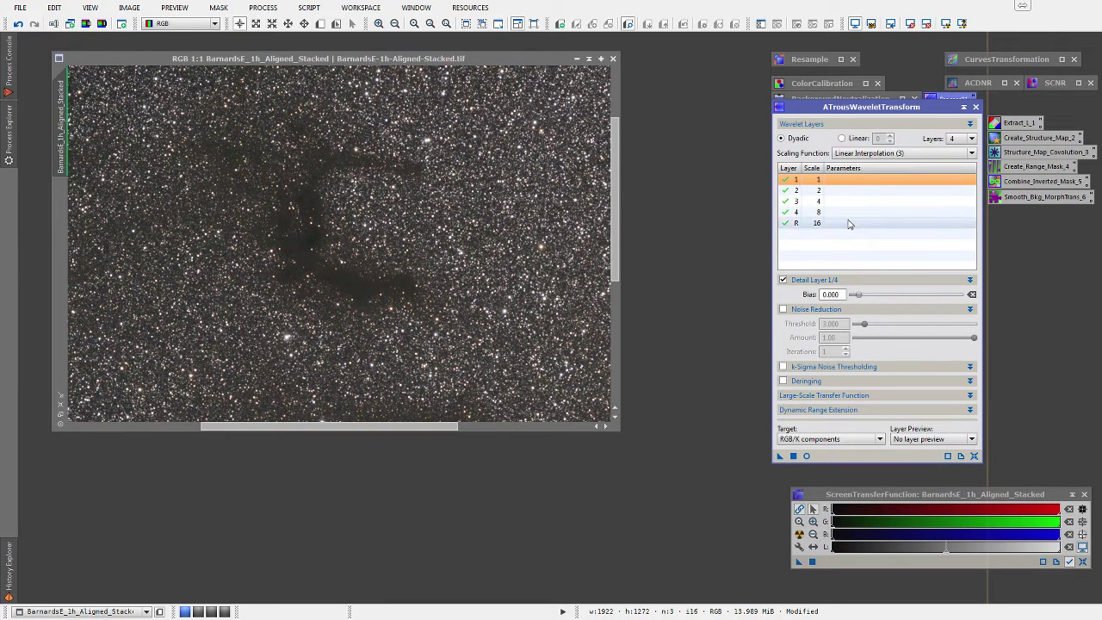
click(963, 108)
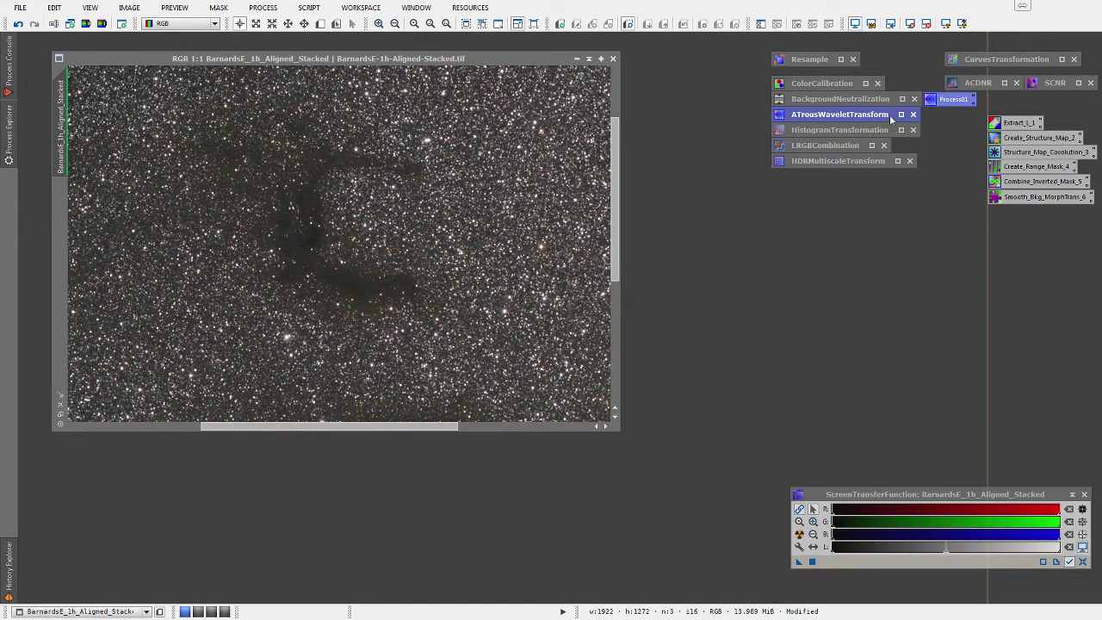
mouse_move(943, 101)
mouse_down()
mouse_move(947, 122)
mouse_move(931, 117)
mouse_move(940, 118)
mouse_up()
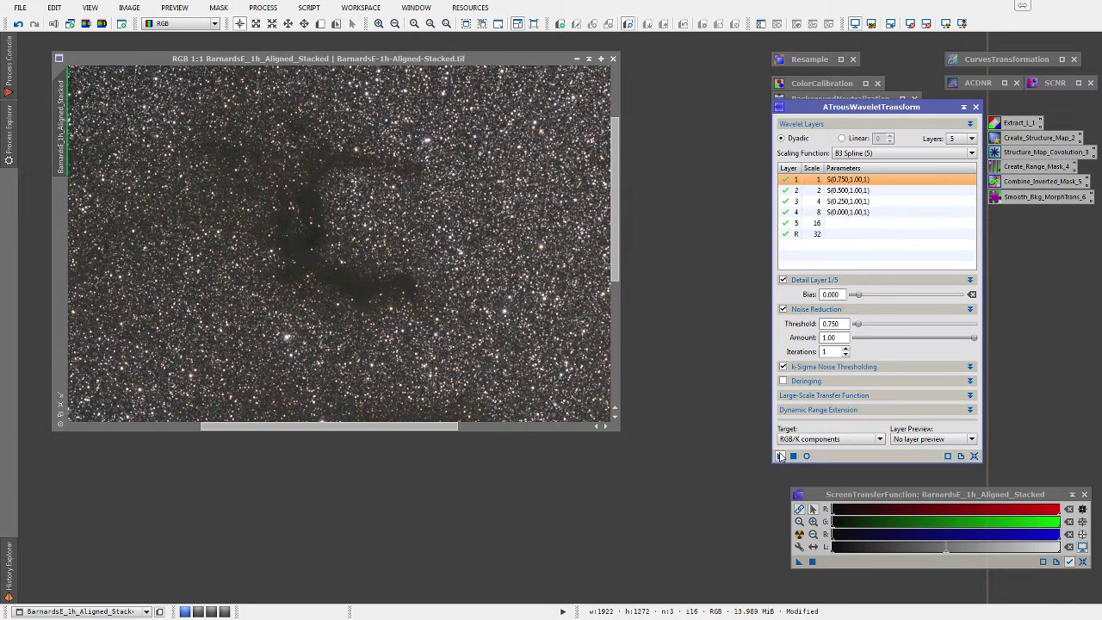
Step: Try the loaded wavelet noise reduction with amount 1.00 on the image and examine the smoothing around the dark nebula
drag(780, 456, 510, 314)
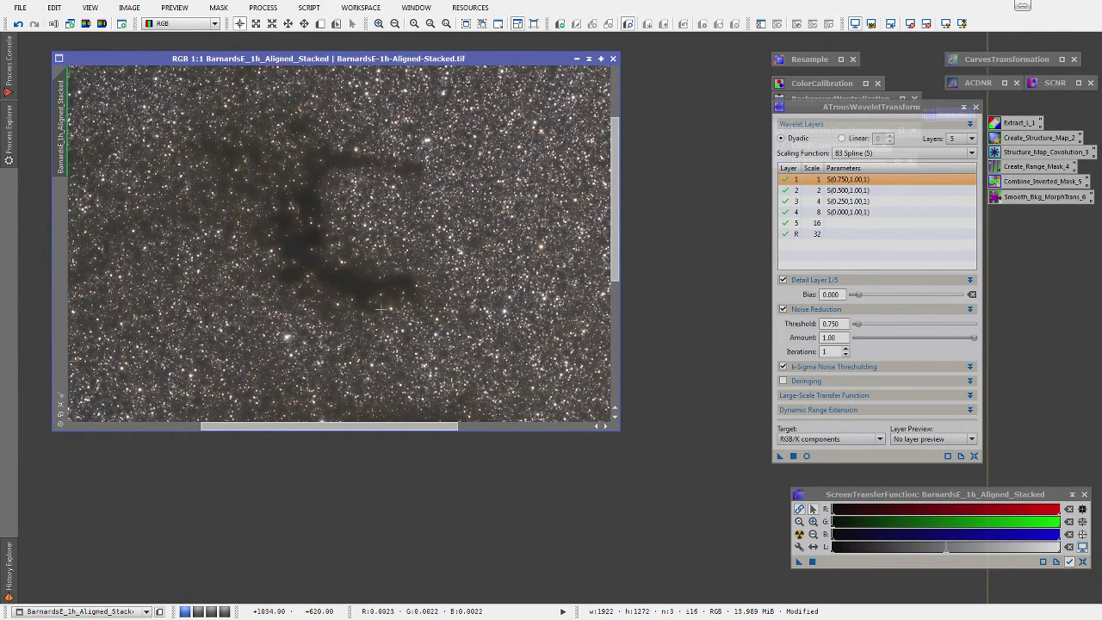
scroll(334, 301, up, 1)
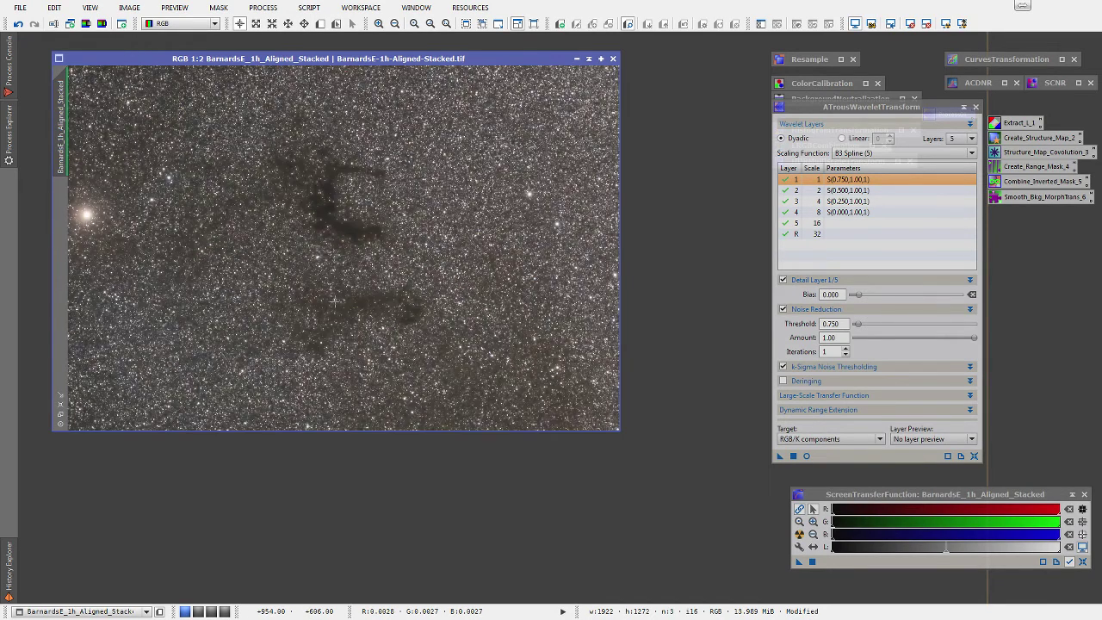
scroll(334, 301, up, 1)
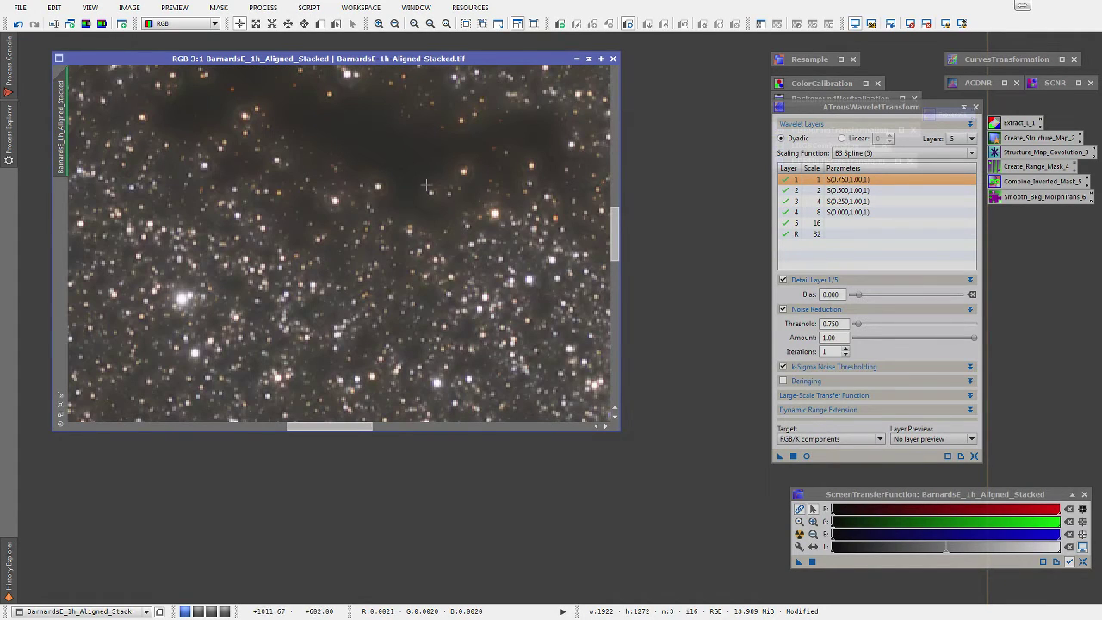
drag(613, 221, 613, 195)
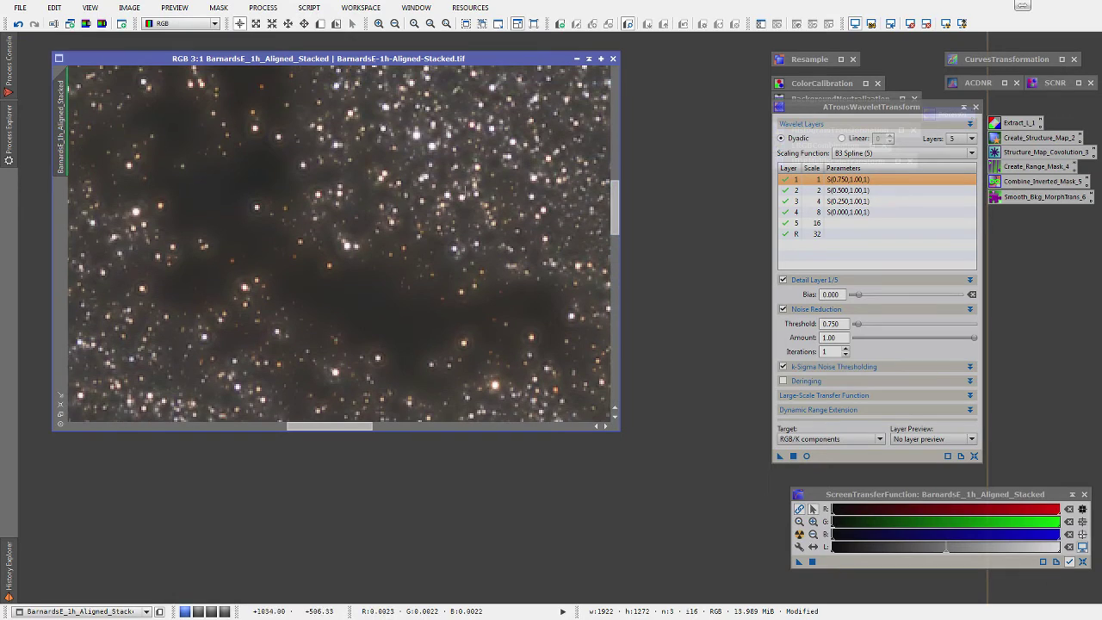
scroll(374, 270, down, 3)
scroll(374, 270, up, 1)
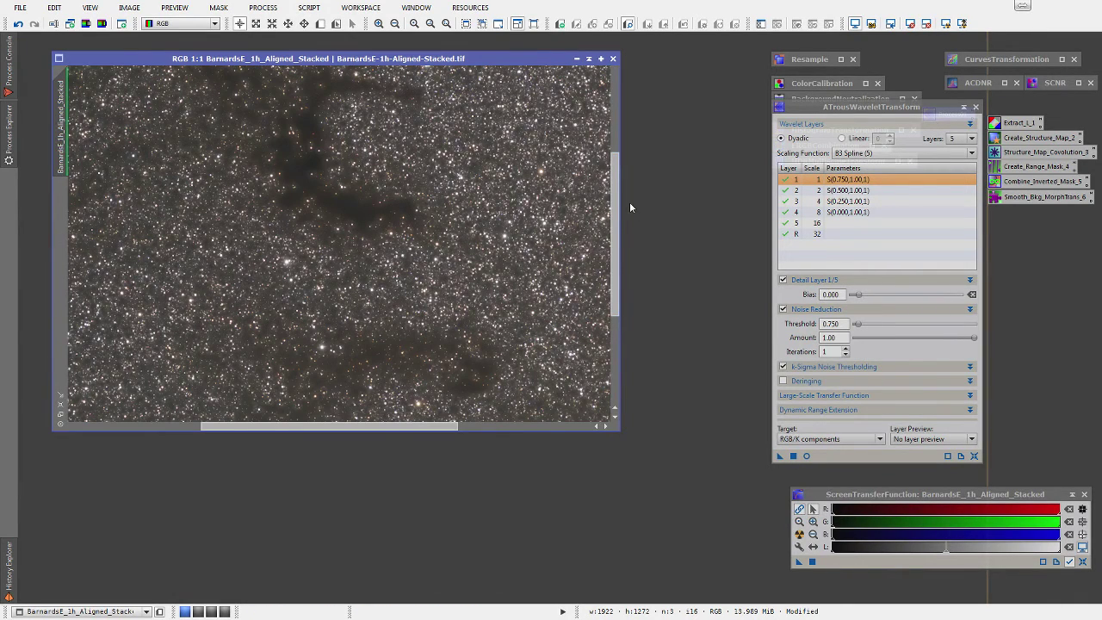
drag(617, 205, 617, 153)
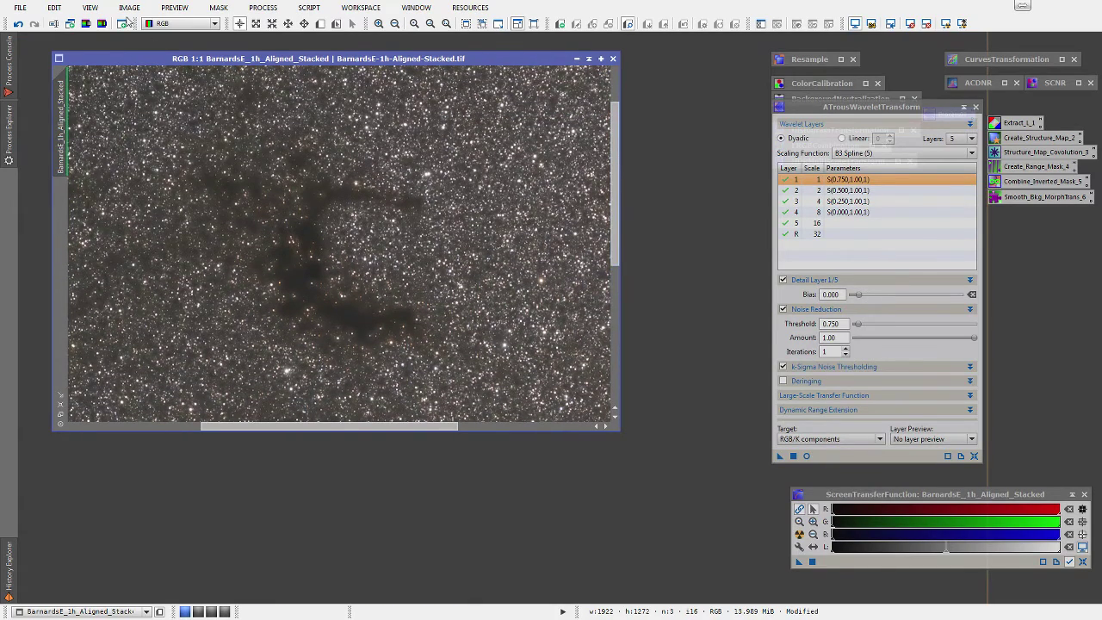
Step: Undo the wavelet noise reduction on the image
click(127, 8)
click(142, 24)
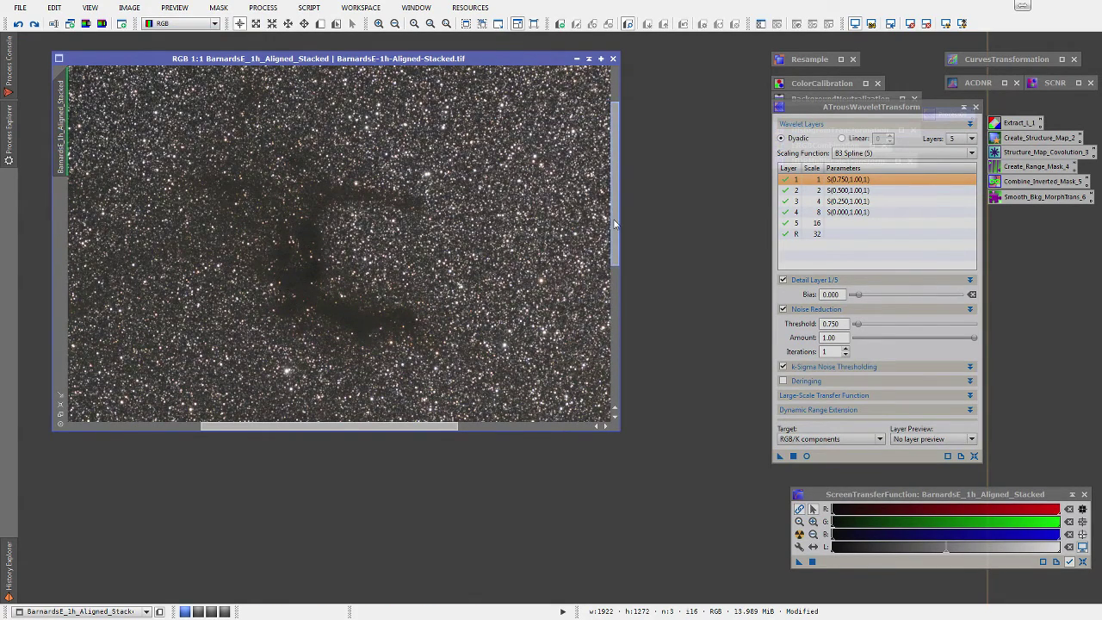
drag(615, 223, 616, 237)
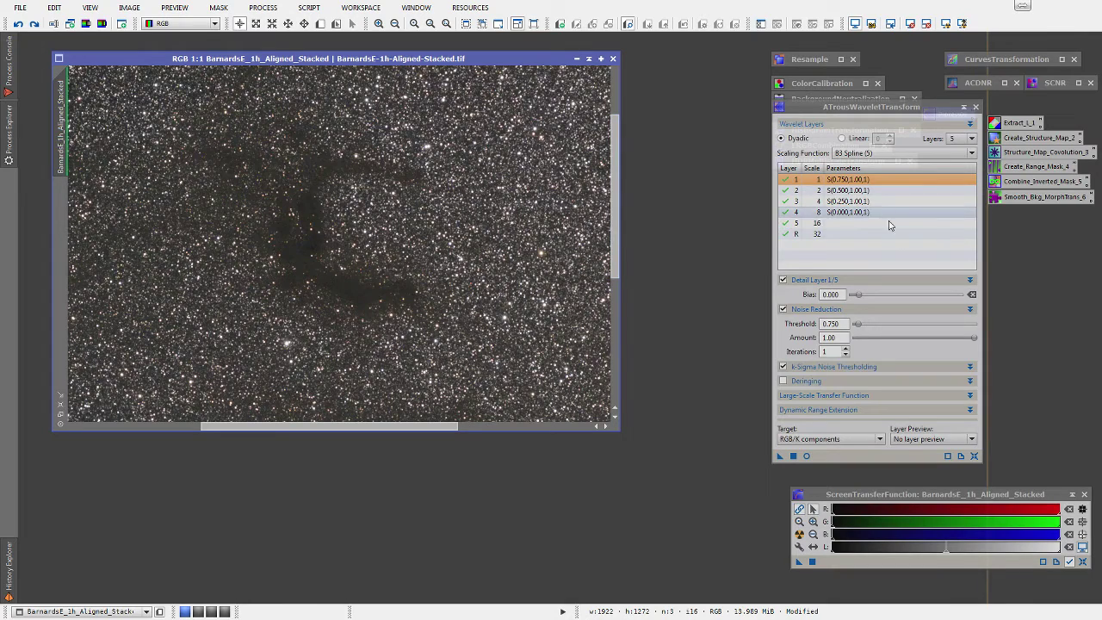
Step: Set the noise reduction amount to 0.30 for wavelet layers 1, 2, 3 and 4
click(850, 183)
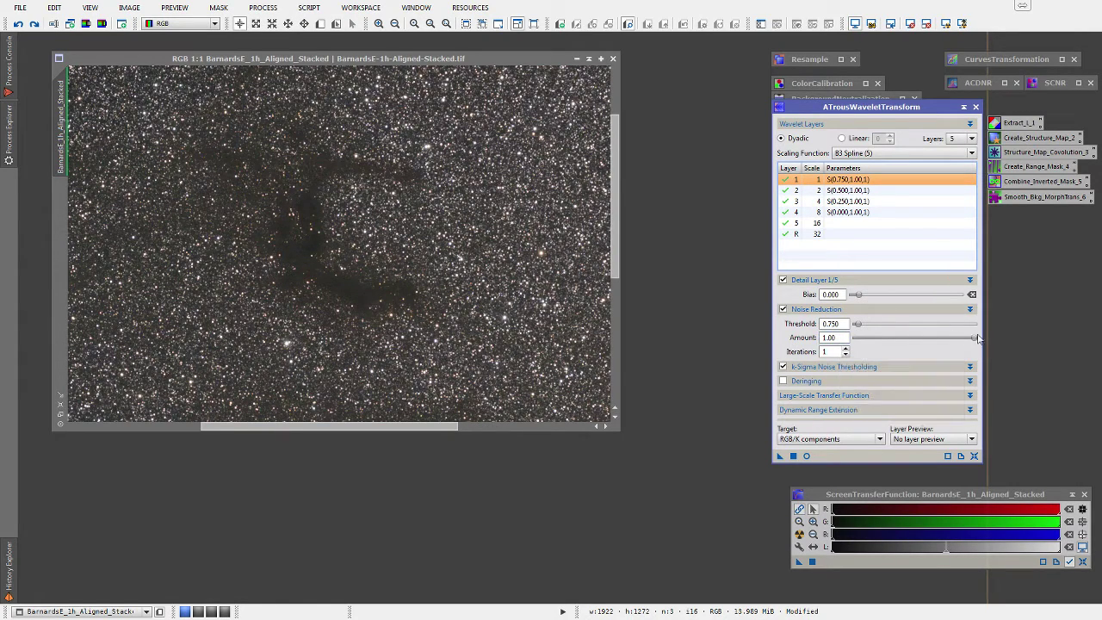
drag(975, 340, 892, 345)
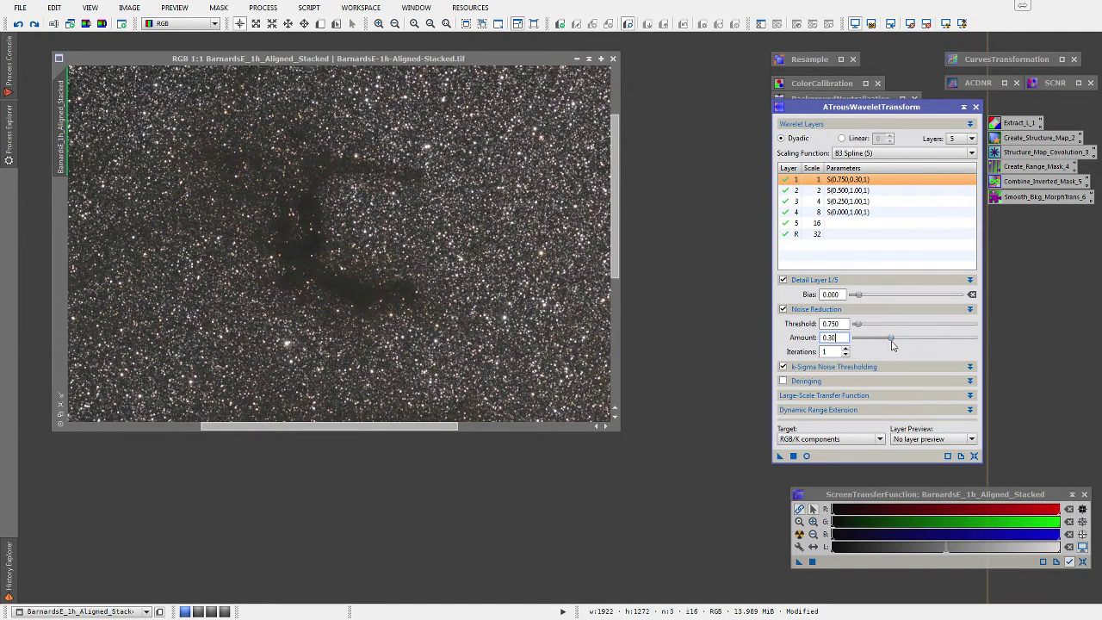
click(853, 190)
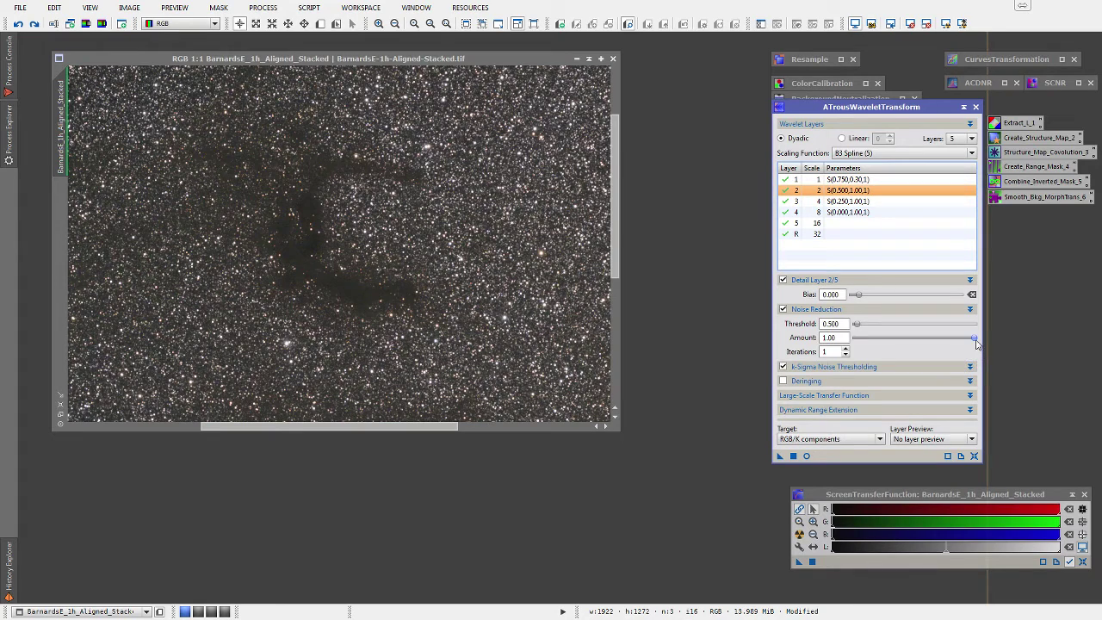
drag(977, 343, 893, 341)
click(842, 202)
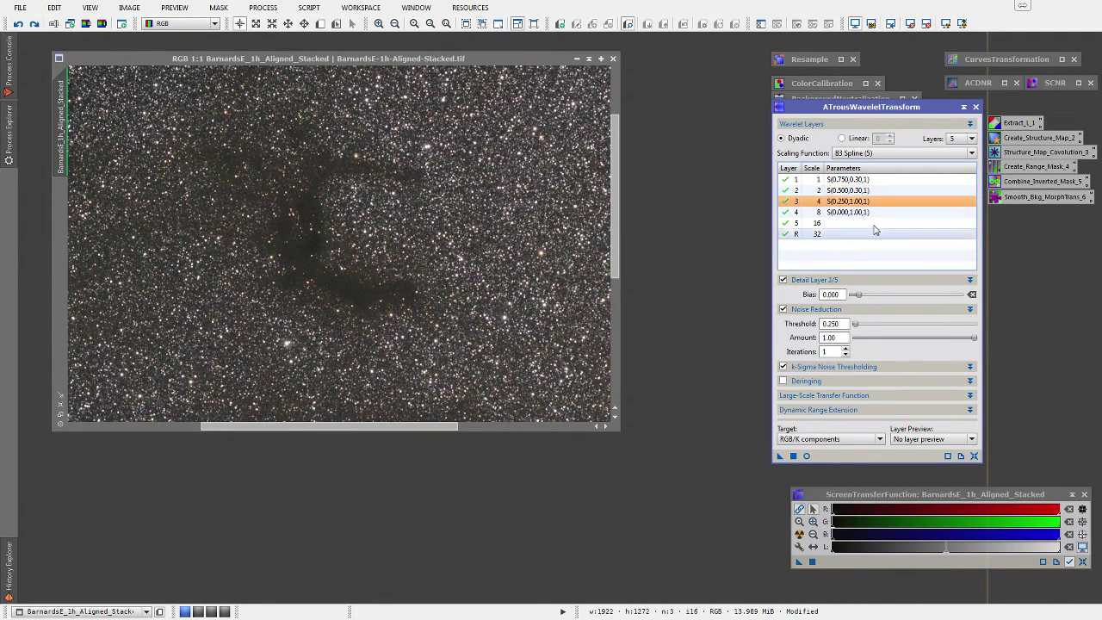
drag(974, 341, 893, 342)
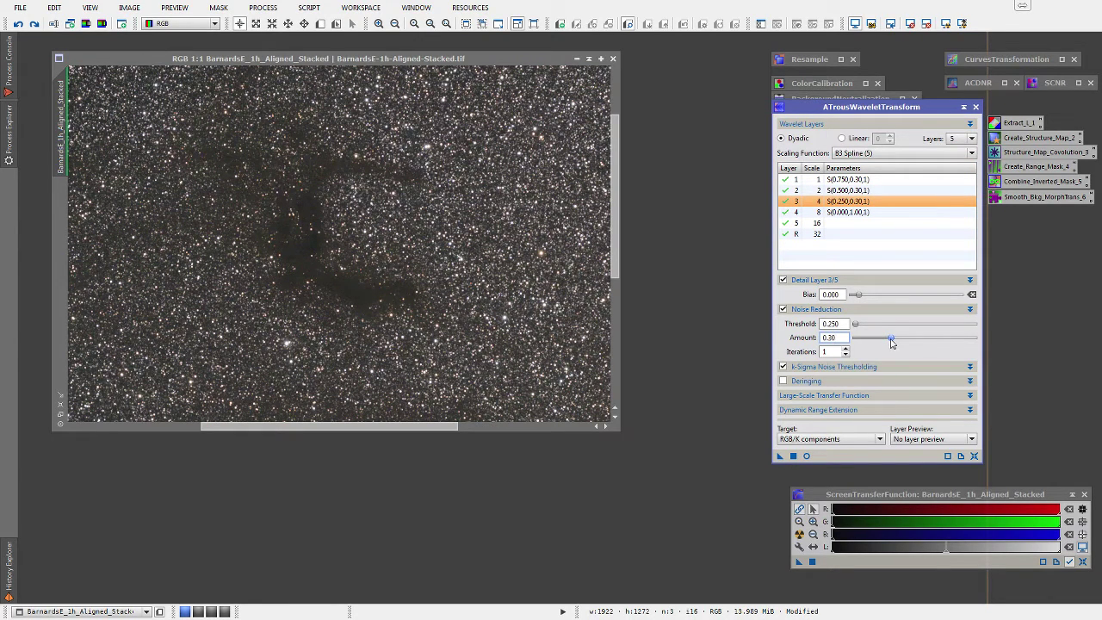
click(852, 213)
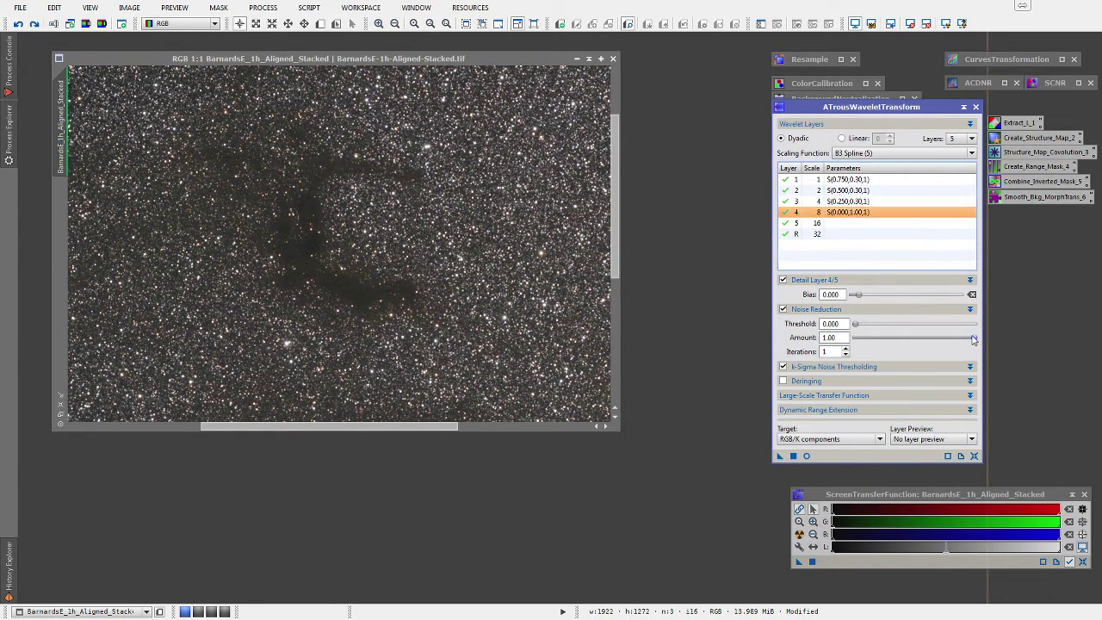
drag(975, 341, 891, 344)
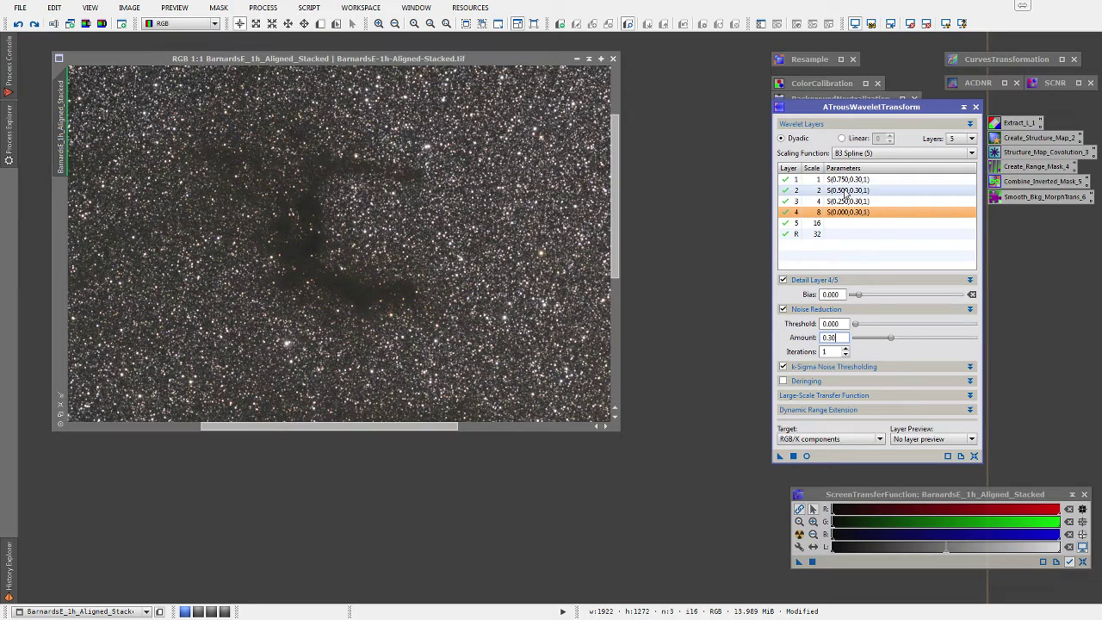
Step: Apply the weaker wavelet noise reduction to the image and compare the dark nebula before and after
click(863, 233)
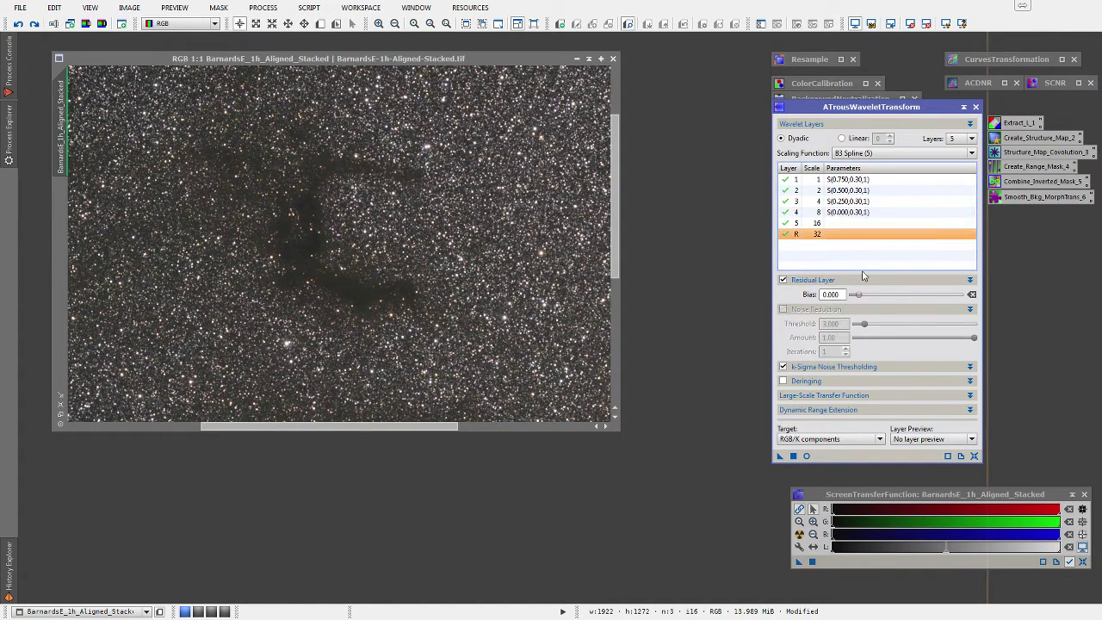
click(792, 456)
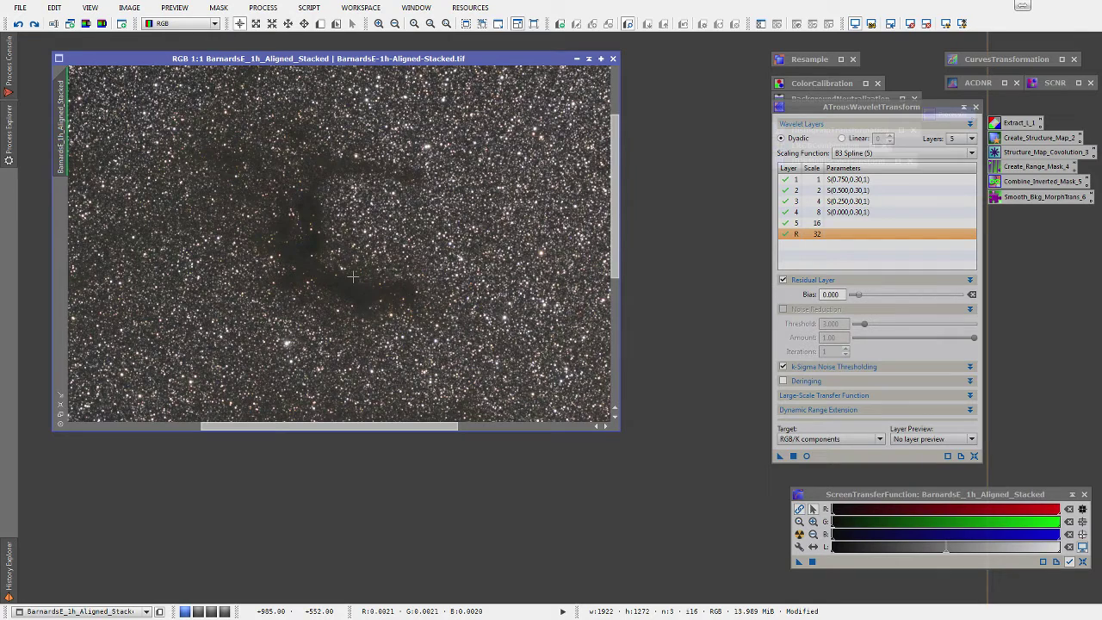
key(ctrl+z)
scroll(447, 284, up, 1)
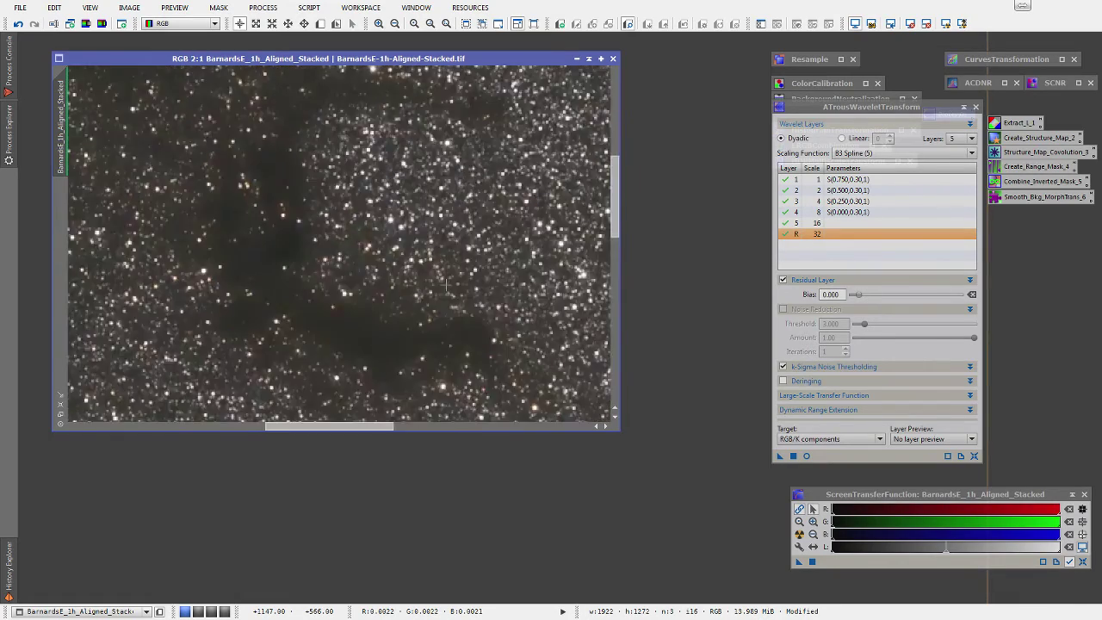
scroll(447, 284, down, 3)
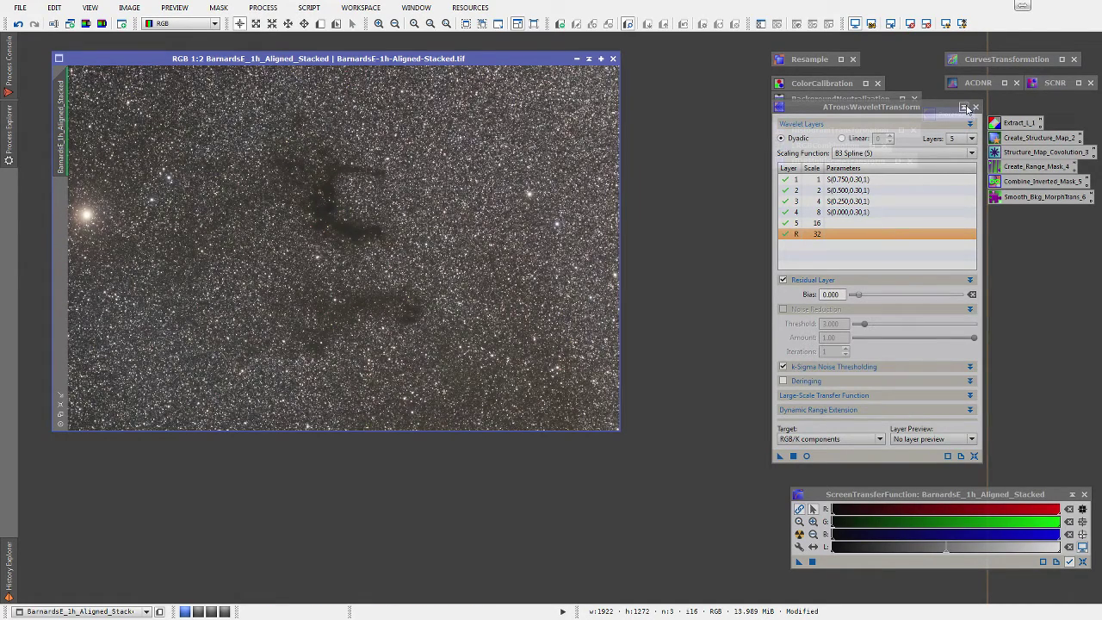
Step: Collapse ATrousWaveletTransform and view the image with its screen stretch switched off and on again
click(964, 108)
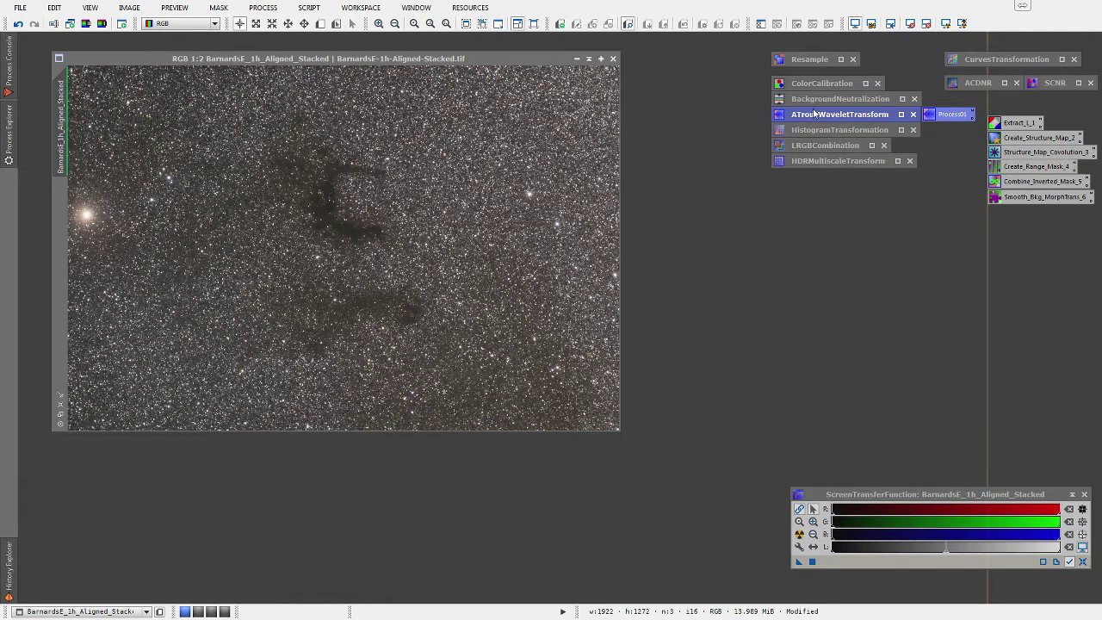
click(856, 24)
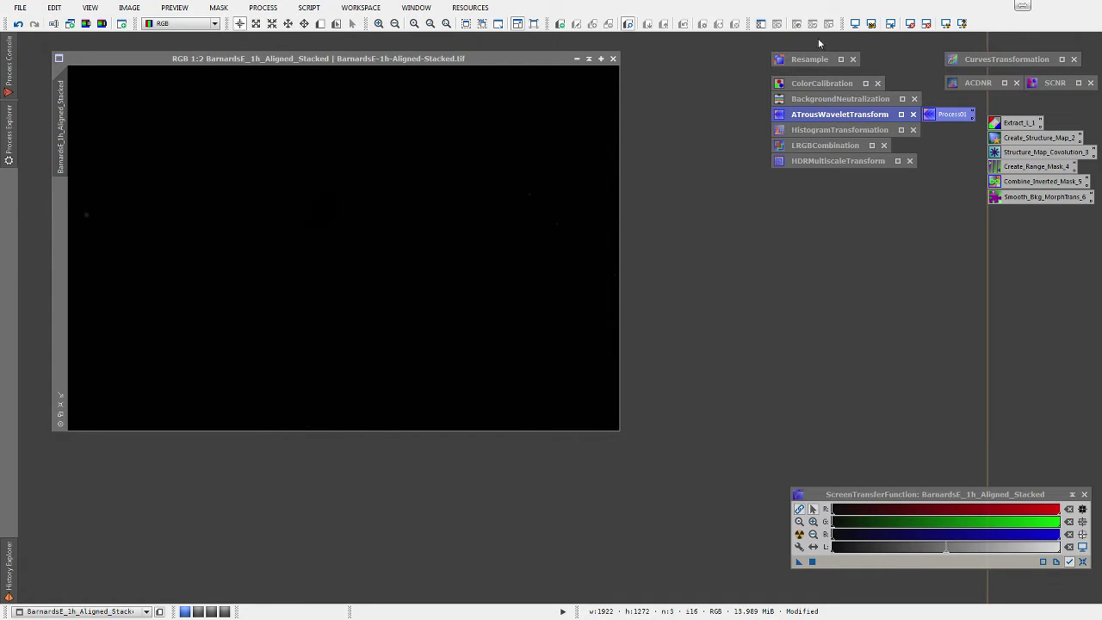
click(855, 24)
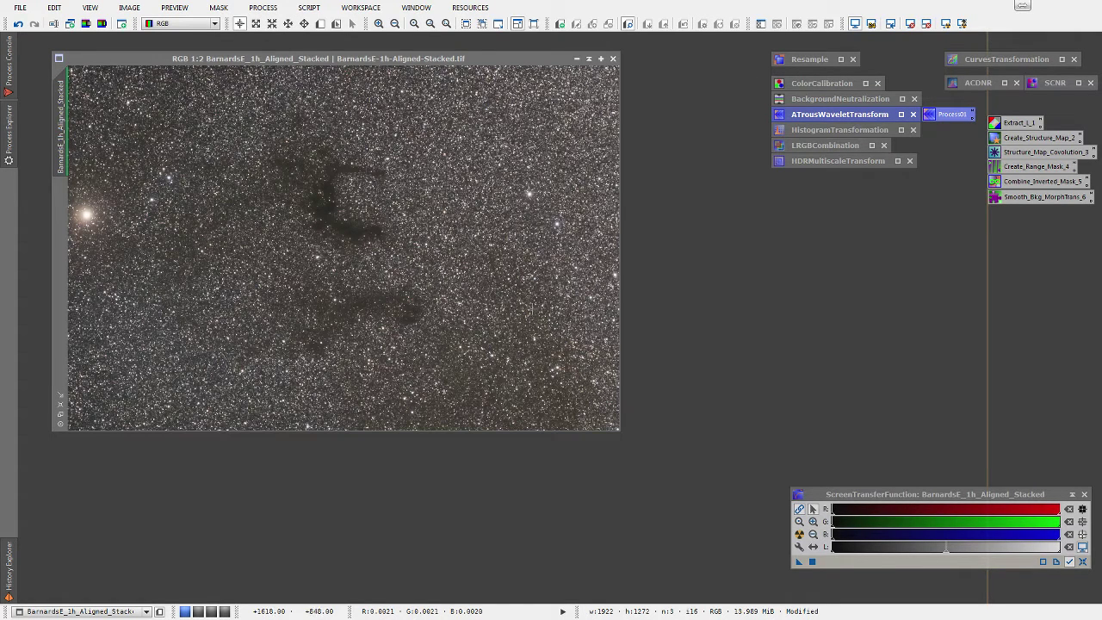
Step: Expand HistogramTransformation and load the image's automatic screen stretch into it
double_click(848, 129)
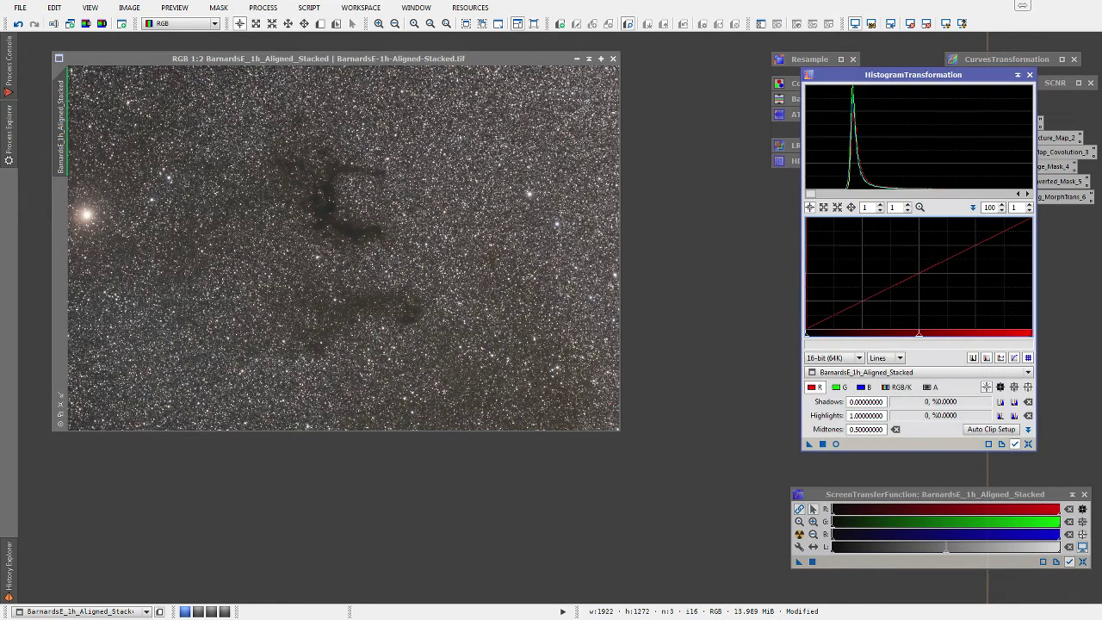
click(800, 535)
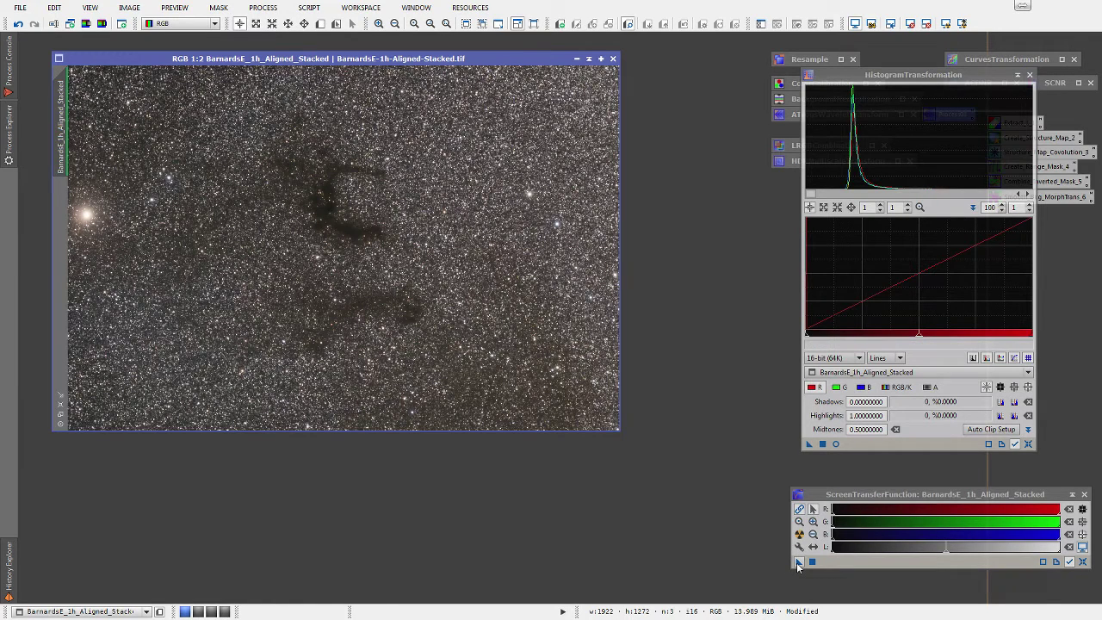
drag(798, 561, 856, 446)
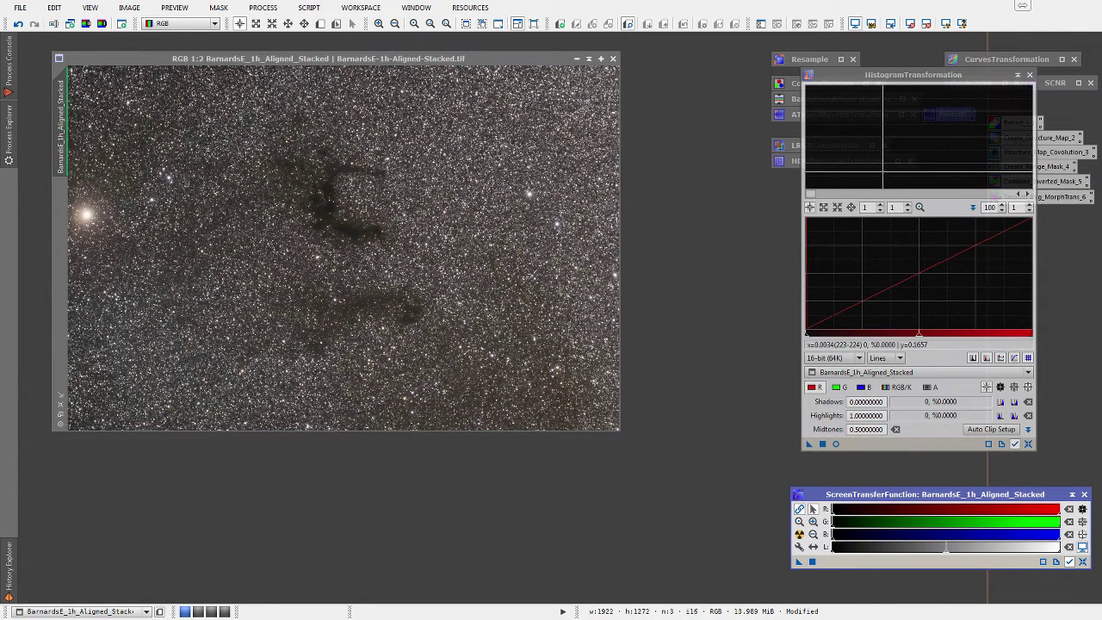
Step: Set the histogram's horizontal zoom to 1, apply the HistogramTransformation stretch to the image and switch off its screen stretch
click(972, 209)
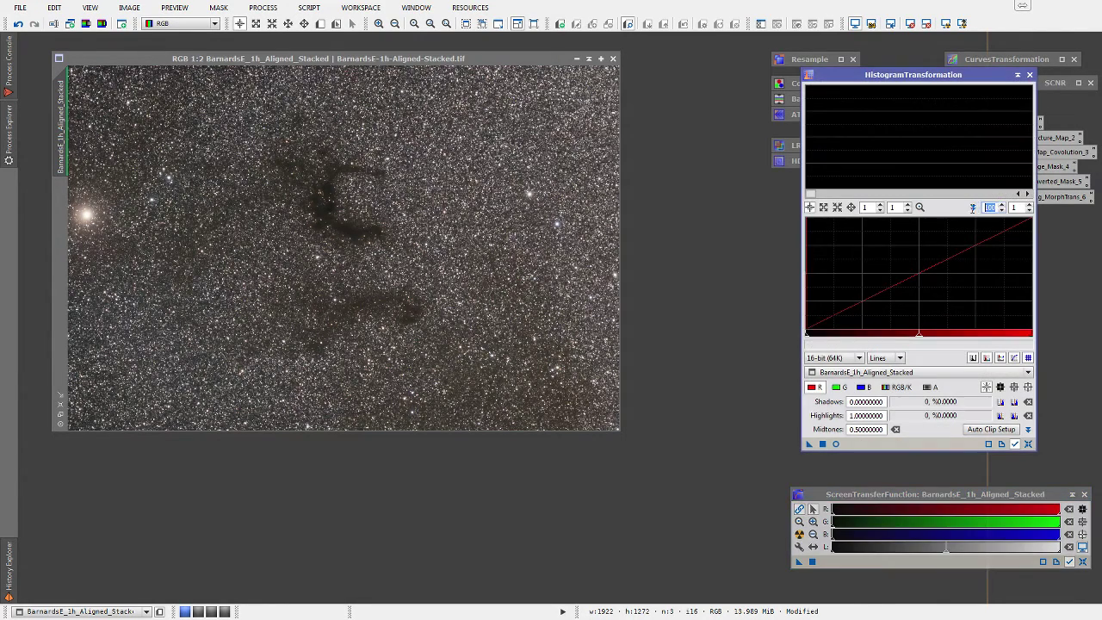
click(972, 210)
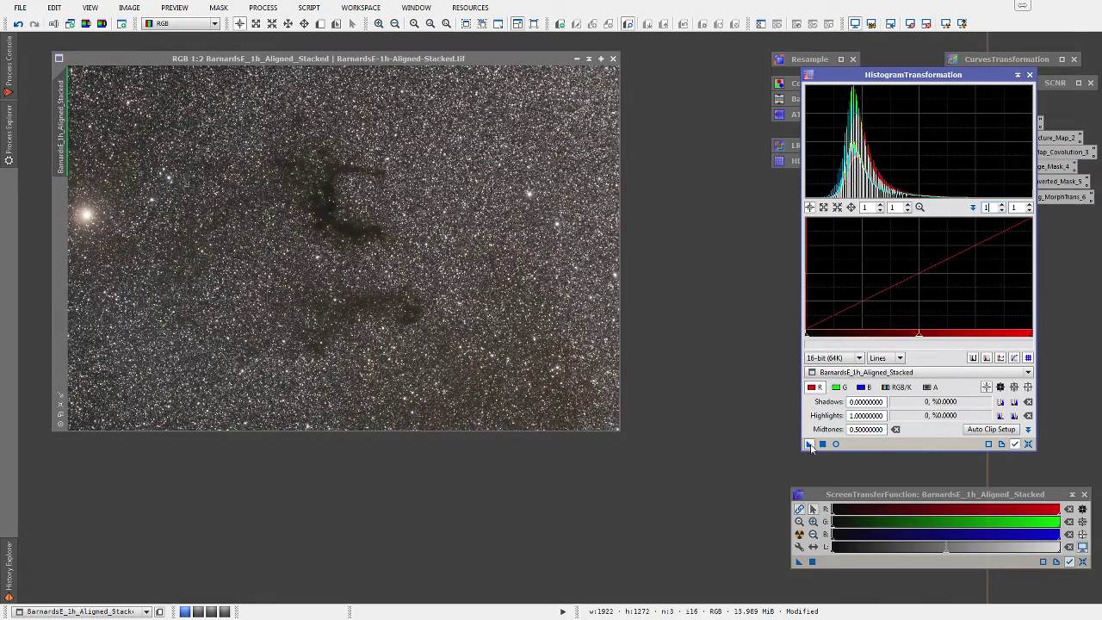
drag(809, 446, 409, 299)
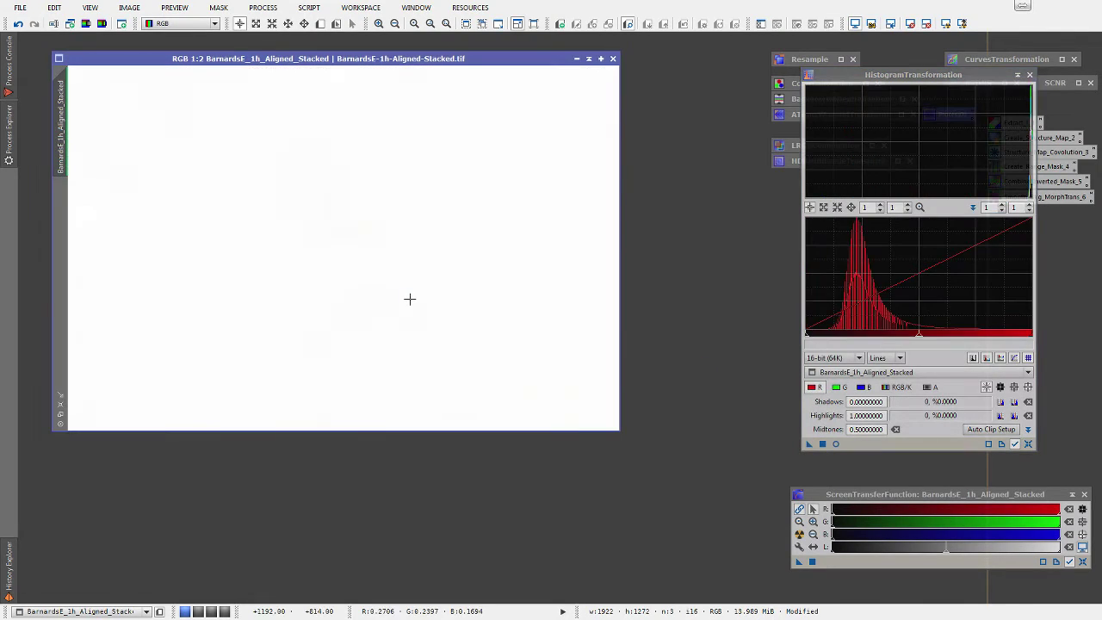
click(871, 24)
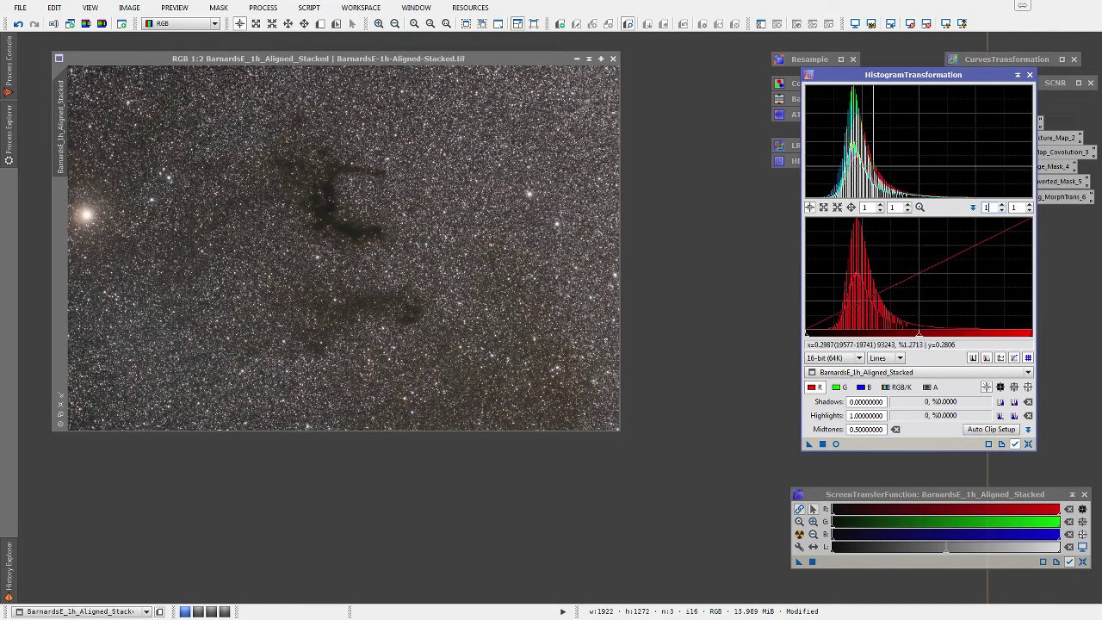
Step: Apply HistogramTransformation with blue midtones 0.49113924 and red midtones 0.50632911 to the image, and reset and collapse the process
click(862, 387)
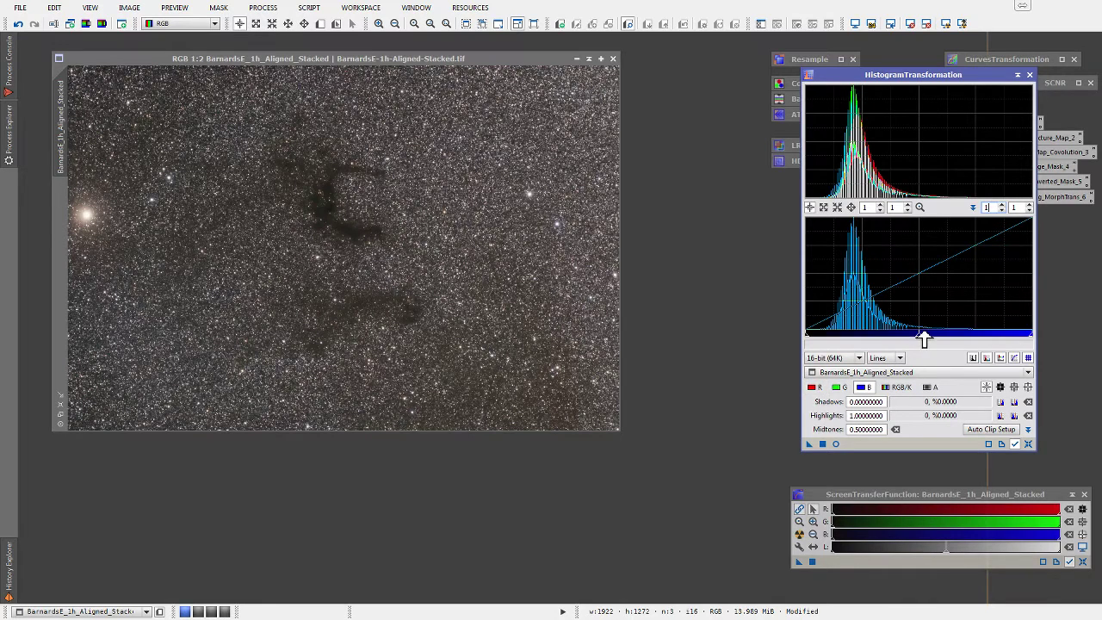
drag(923, 338, 918, 339)
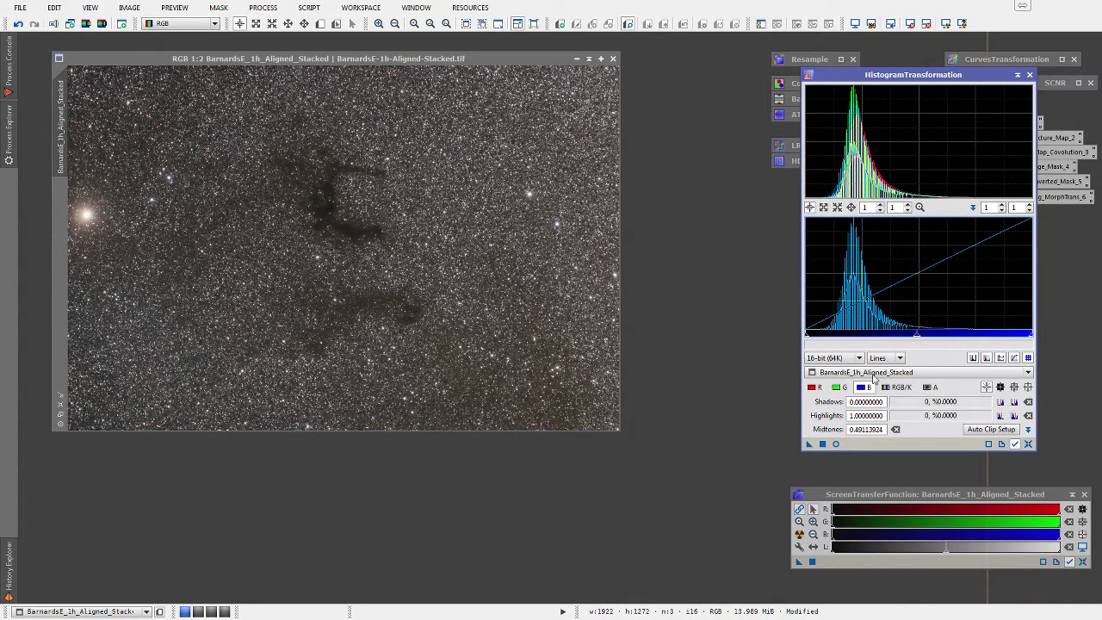
click(817, 388)
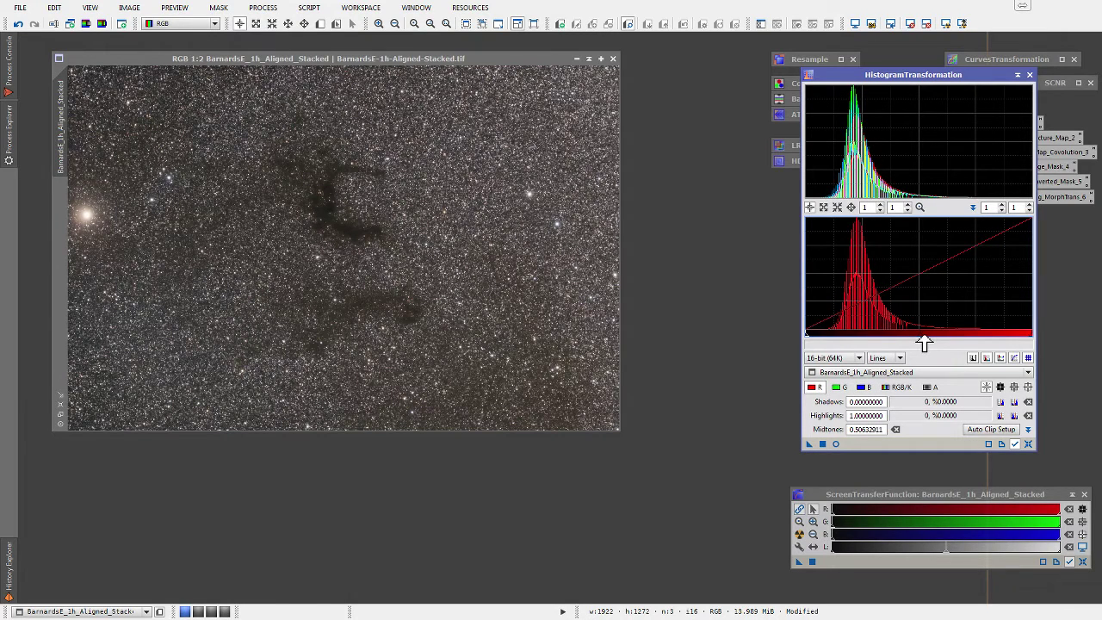
drag(922, 337, 923, 342)
drag(643, 365, 408, 387)
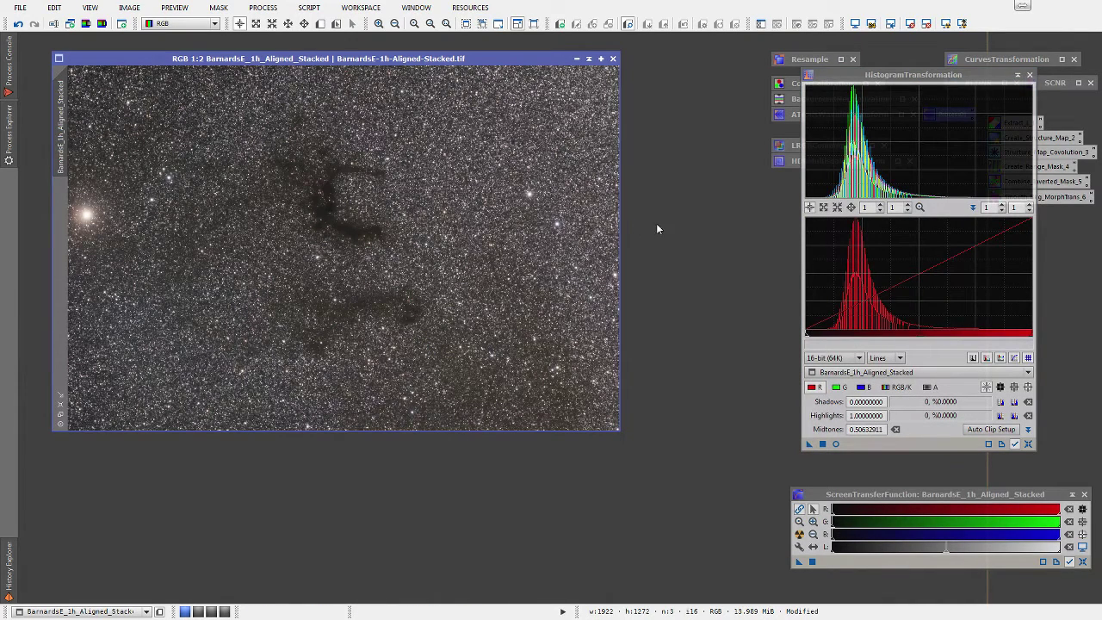
click(1028, 443)
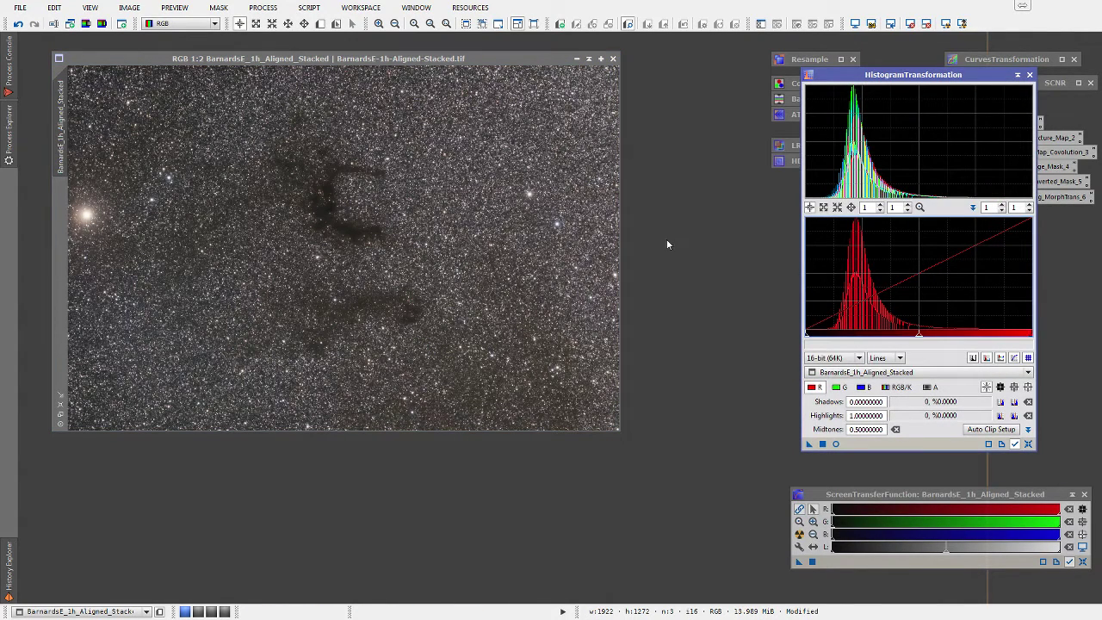
click(1029, 75)
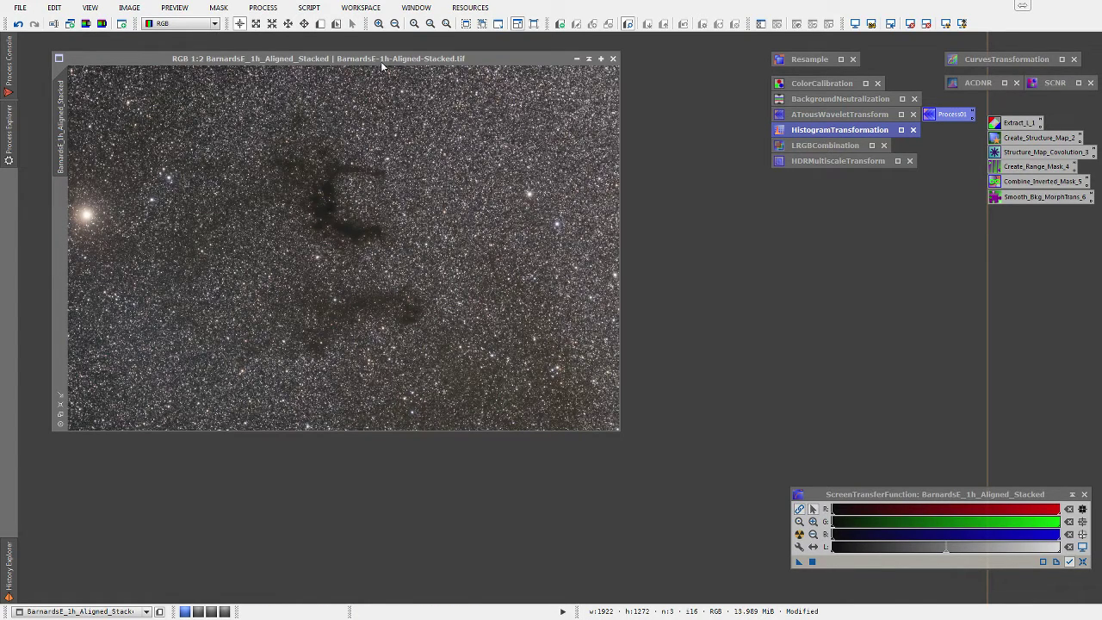
Step: Try a saturation boost in CurvesTransformation with a curve point at input 0.36520, output 0.62990, using an enlarged real-time preview
drag(381, 63, 371, 60)
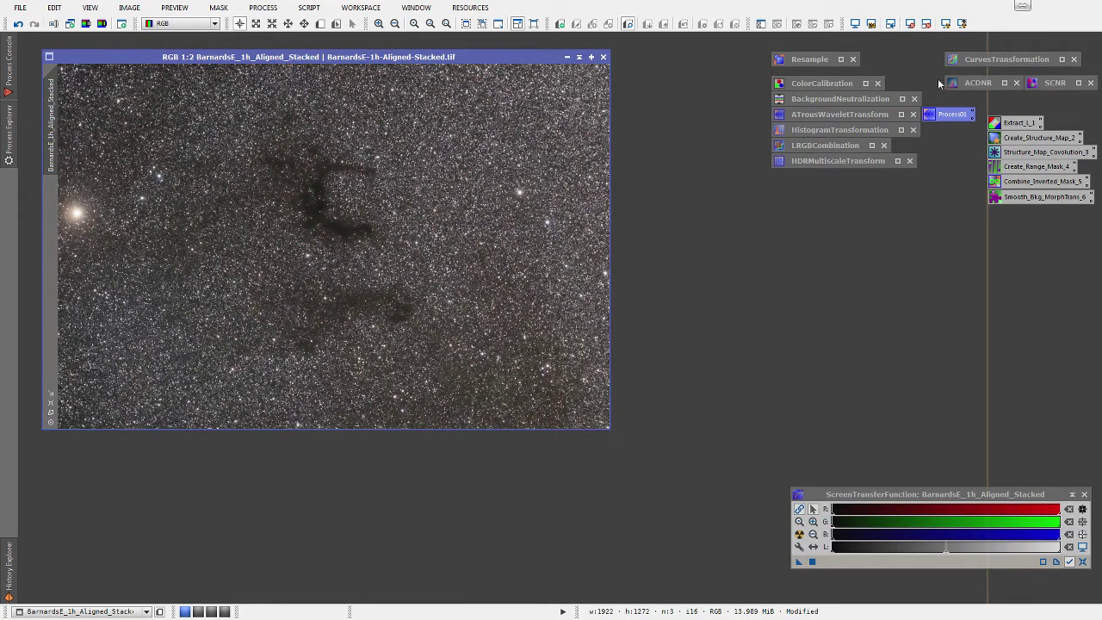
double_click(987, 57)
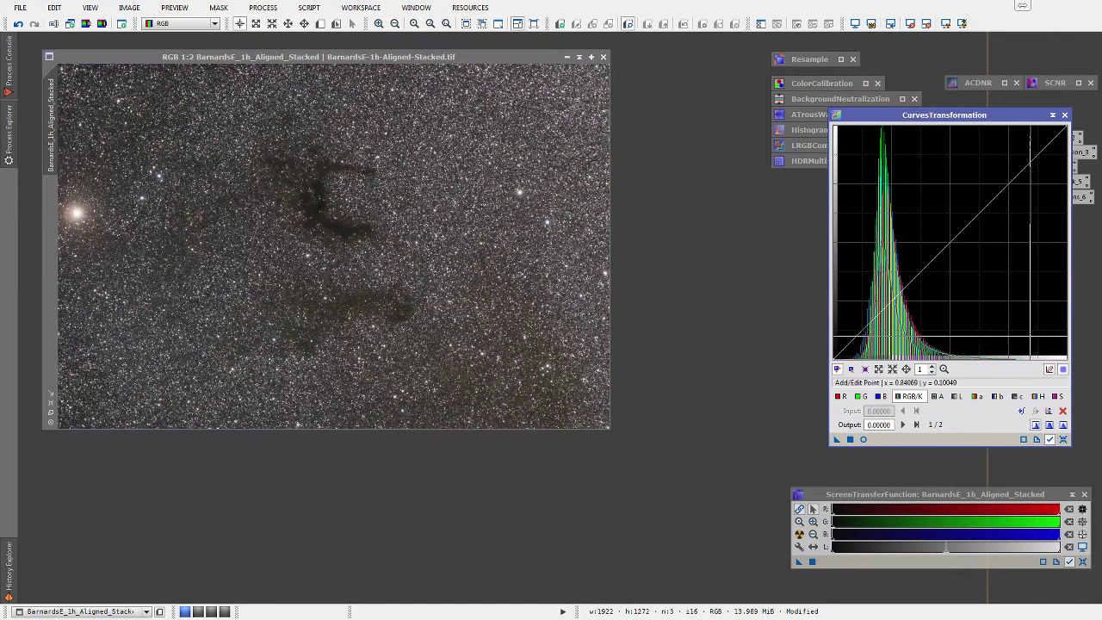
click(1058, 397)
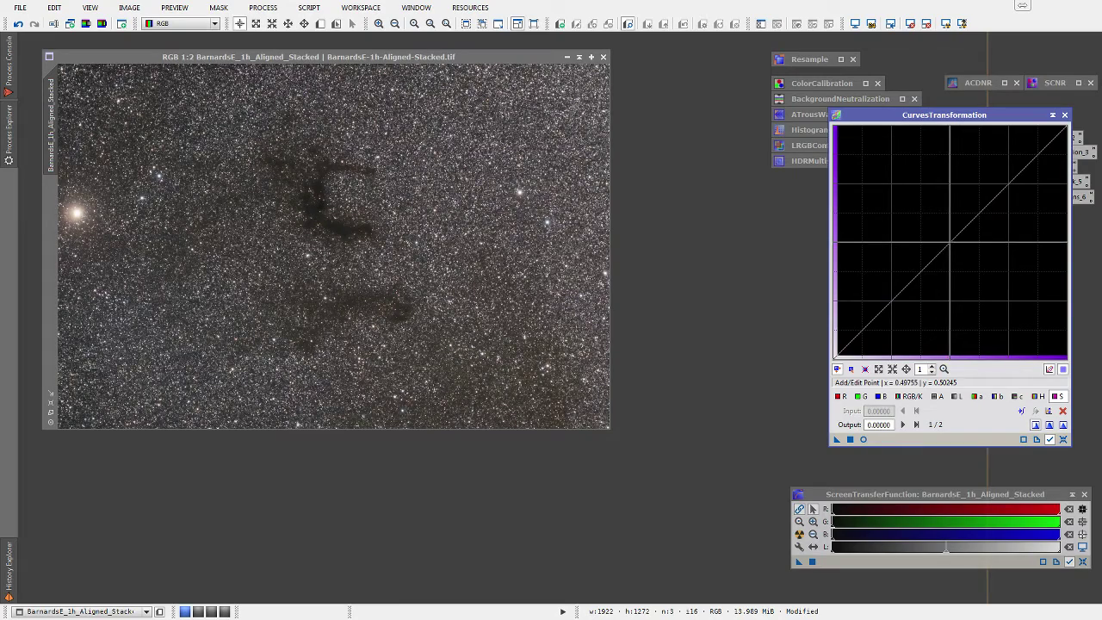
drag(915, 276, 916, 205)
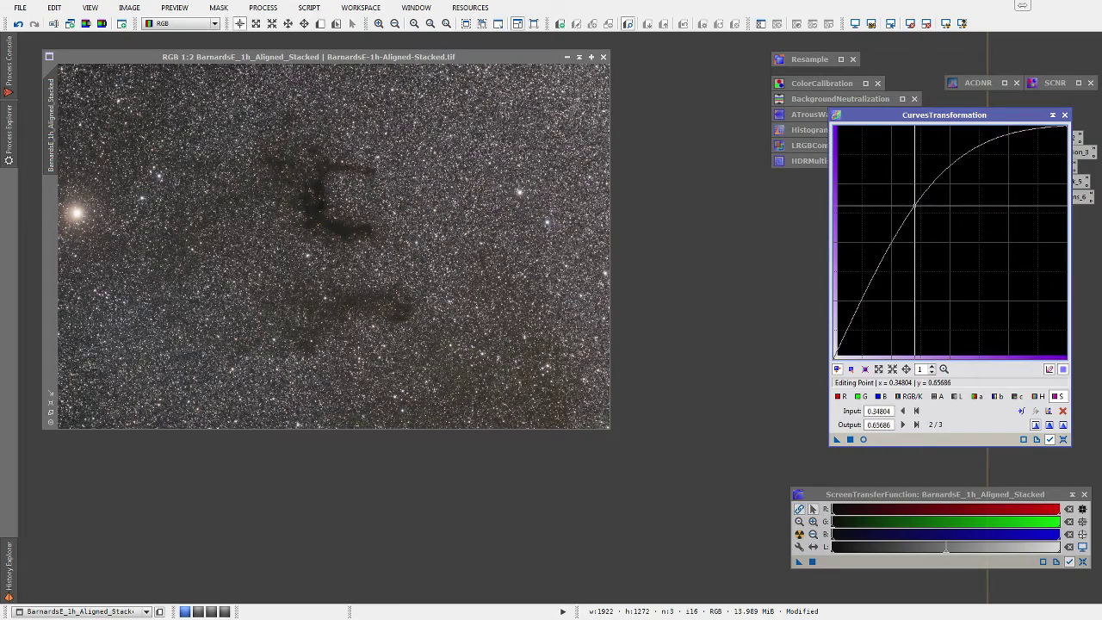
click(864, 440)
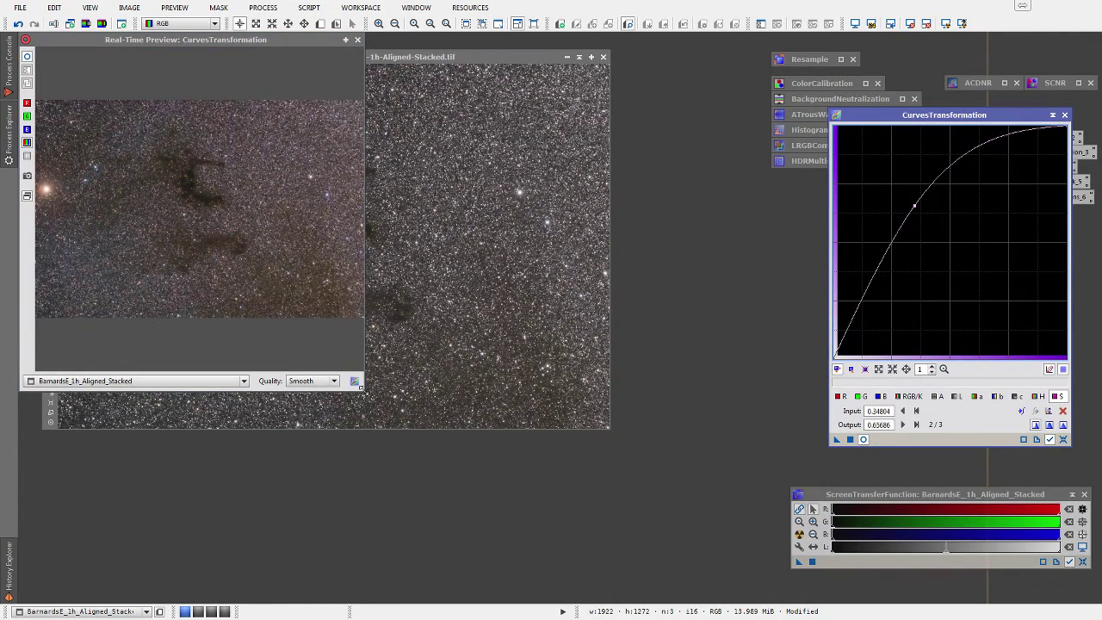
drag(360, 388, 714, 512)
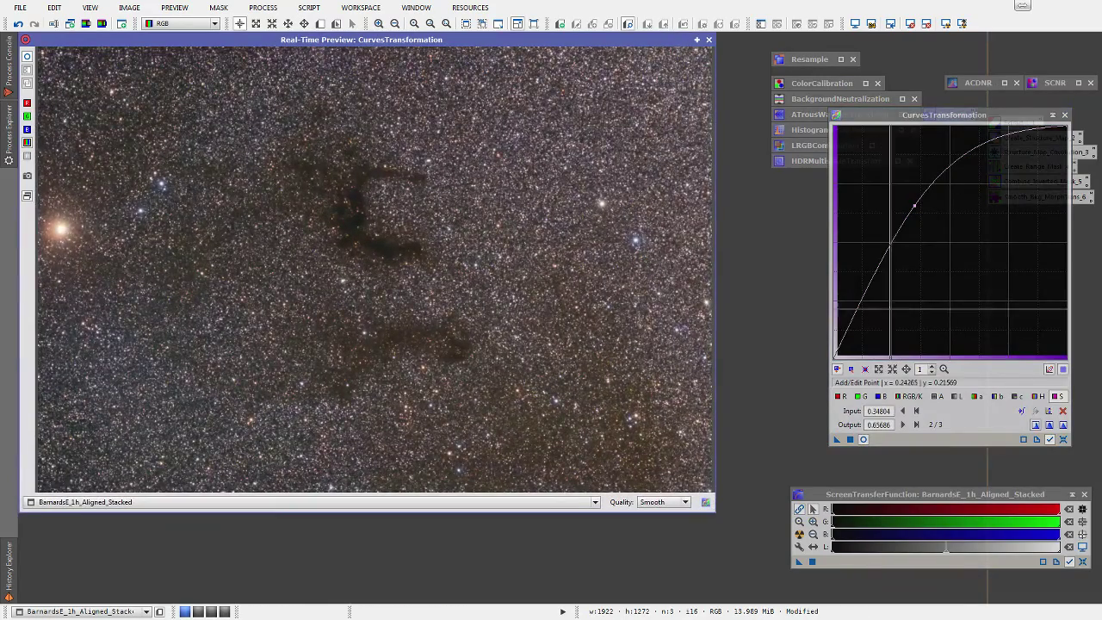
drag(915, 206, 920, 211)
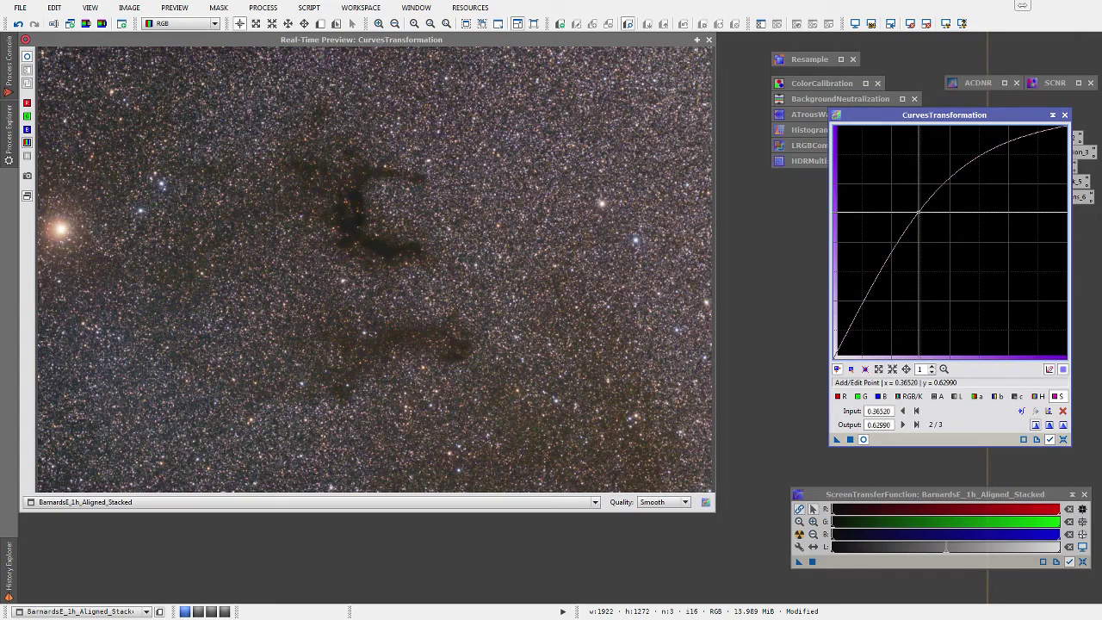
Step: Move the saturation curve point to input 0.48775, output 0.48039, close the real-time preview and collapse CurvesTransformation
click(1021, 411)
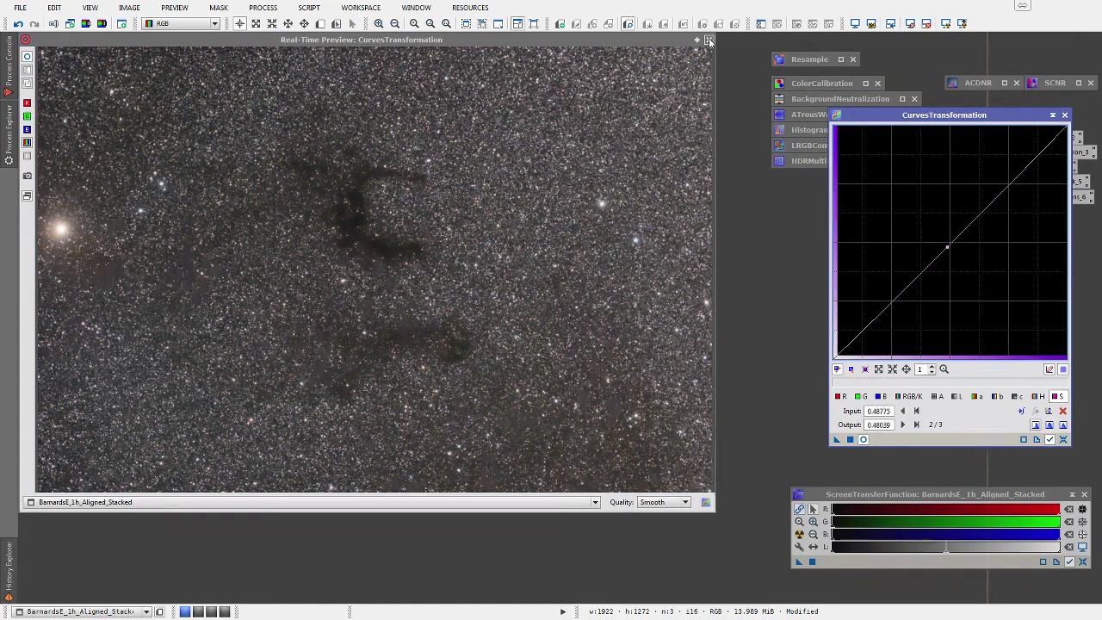
click(708, 40)
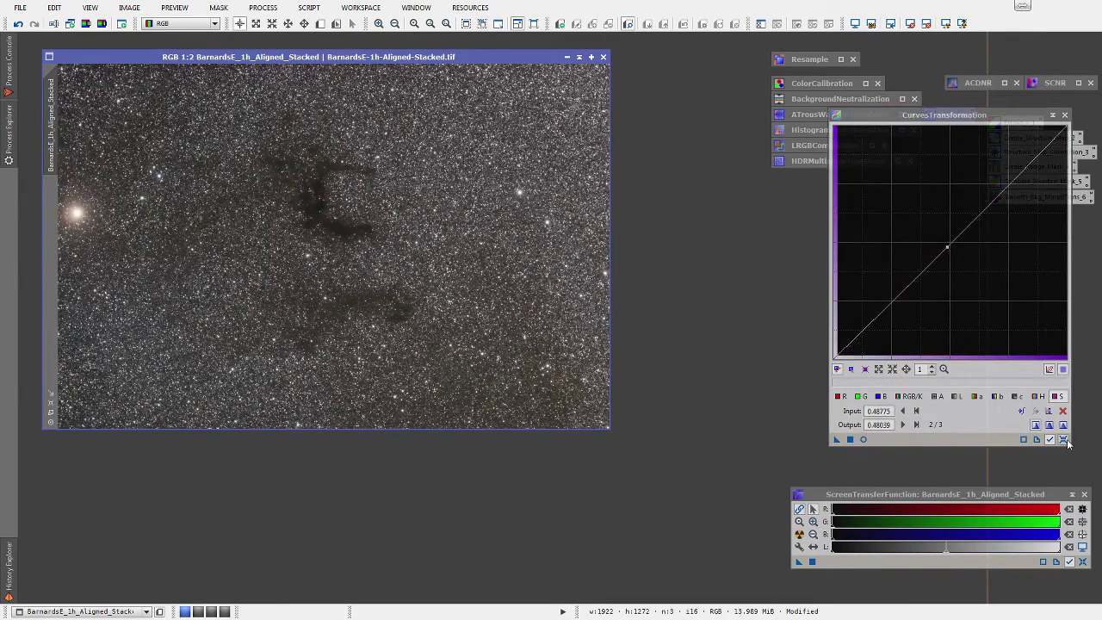
click(1052, 116)
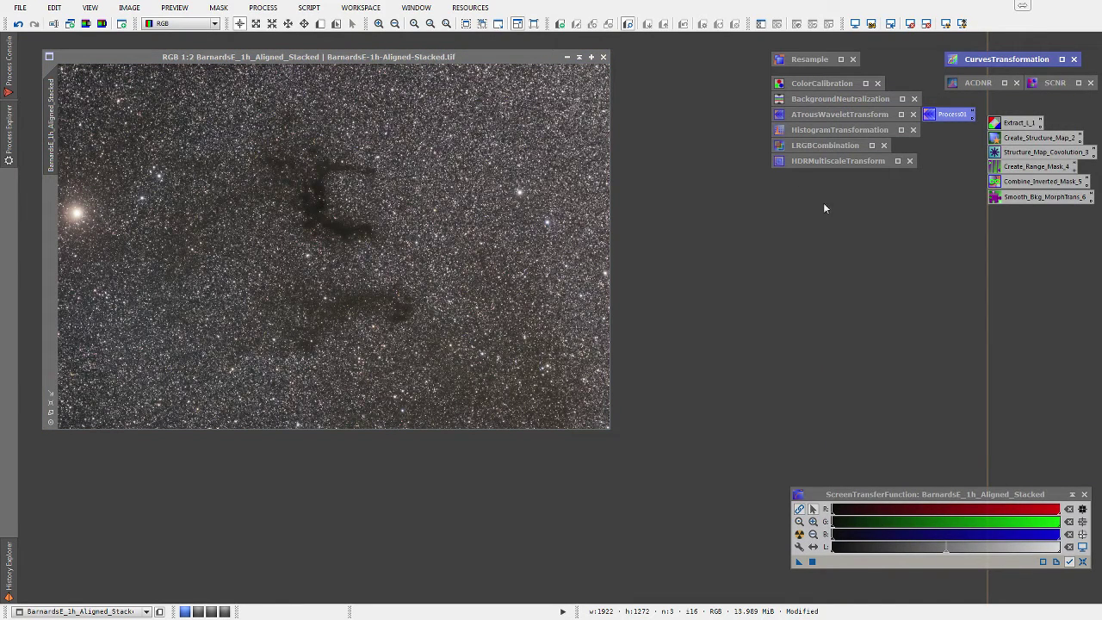
Step: Expand LRGBCombination and extract the CIE L* lightness of the color image into a separate image placed beside the original
double_click(809, 146)
scroll(317, 232, up, 1)
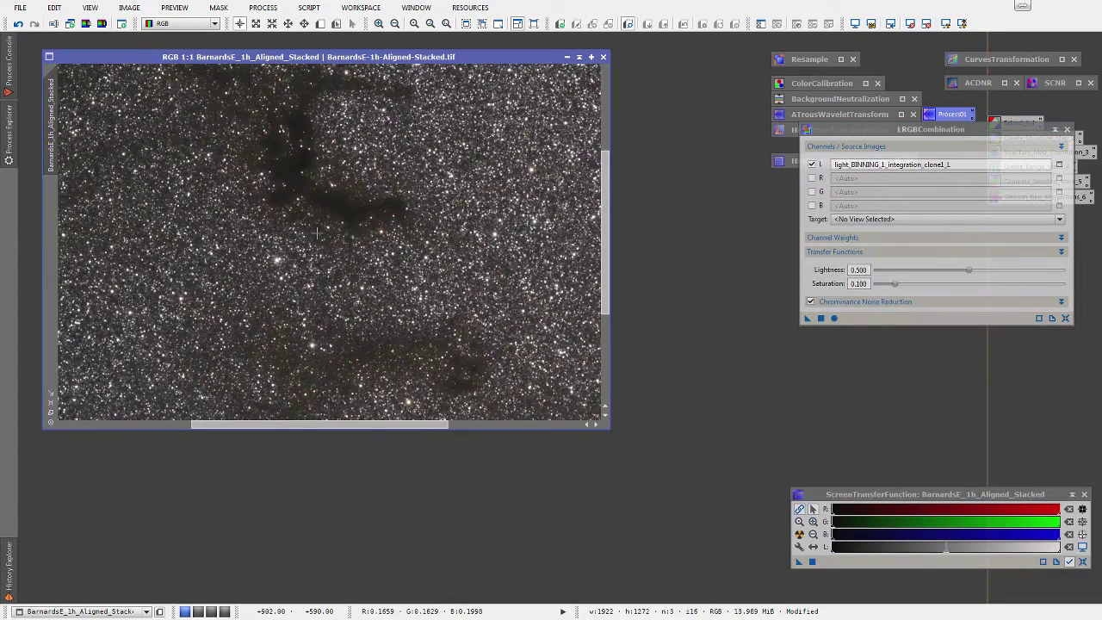
scroll(317, 233, up, 2)
drag(605, 235, 605, 228)
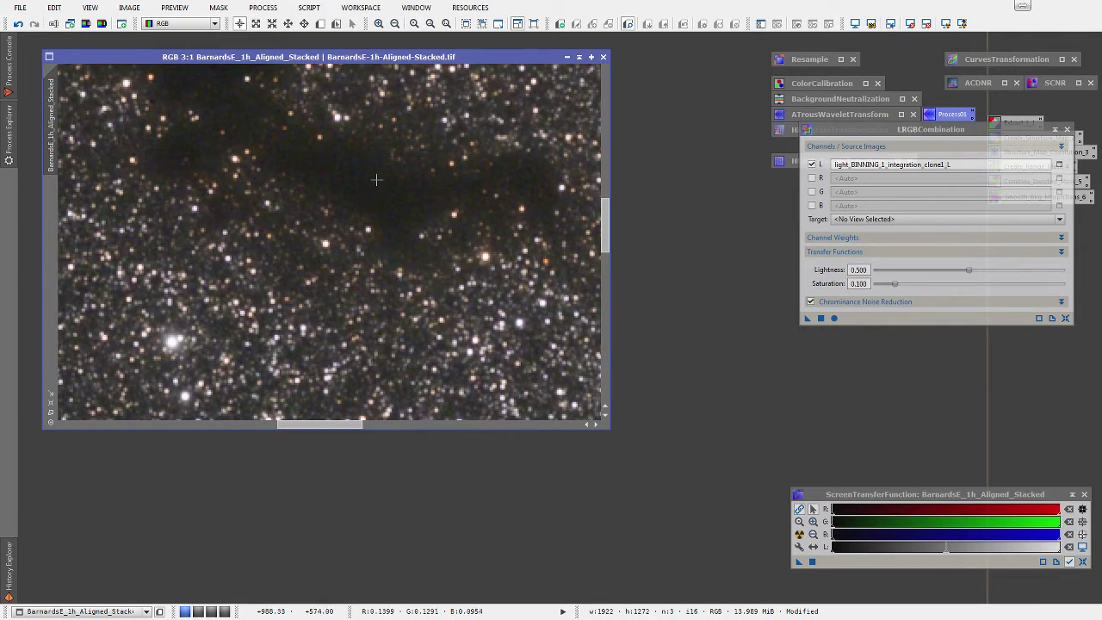
scroll(403, 226, down, 2)
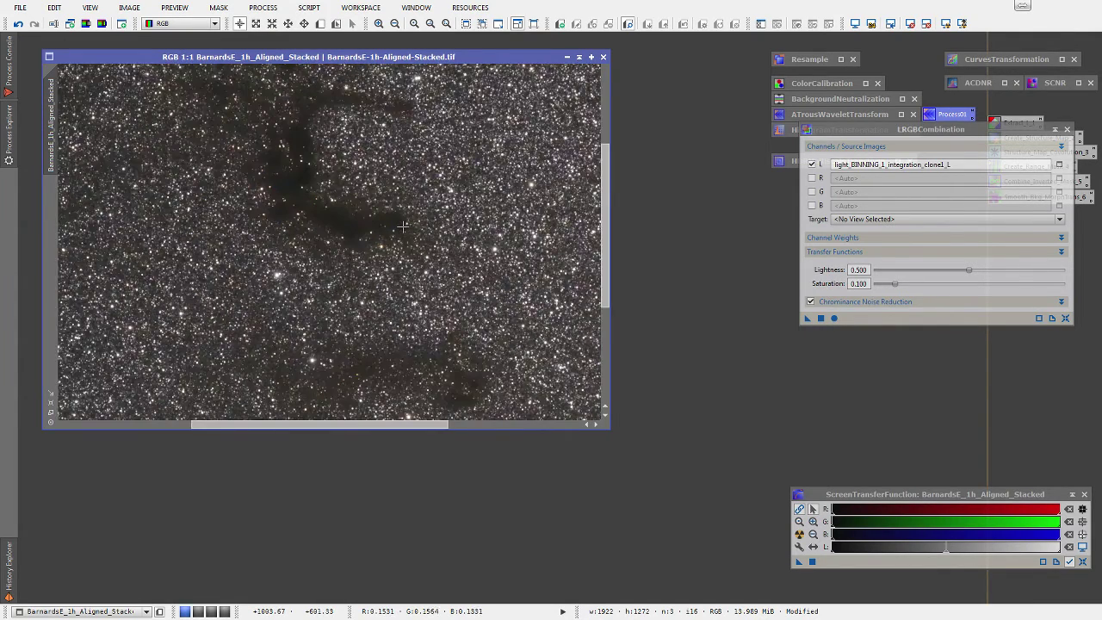
scroll(403, 225, down, 1)
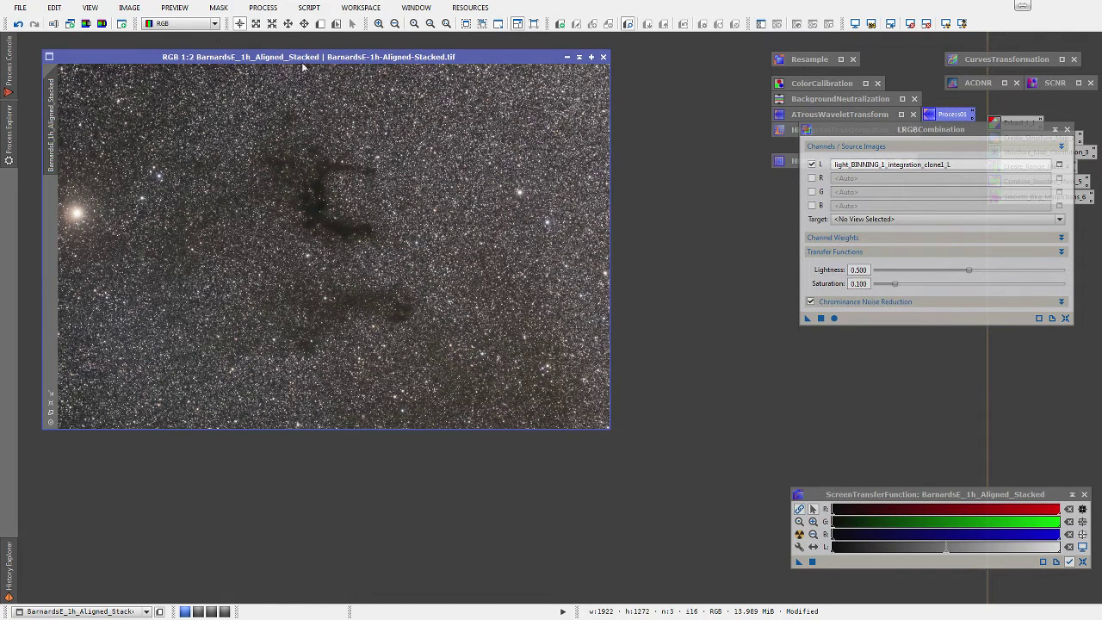
click(130, 9)
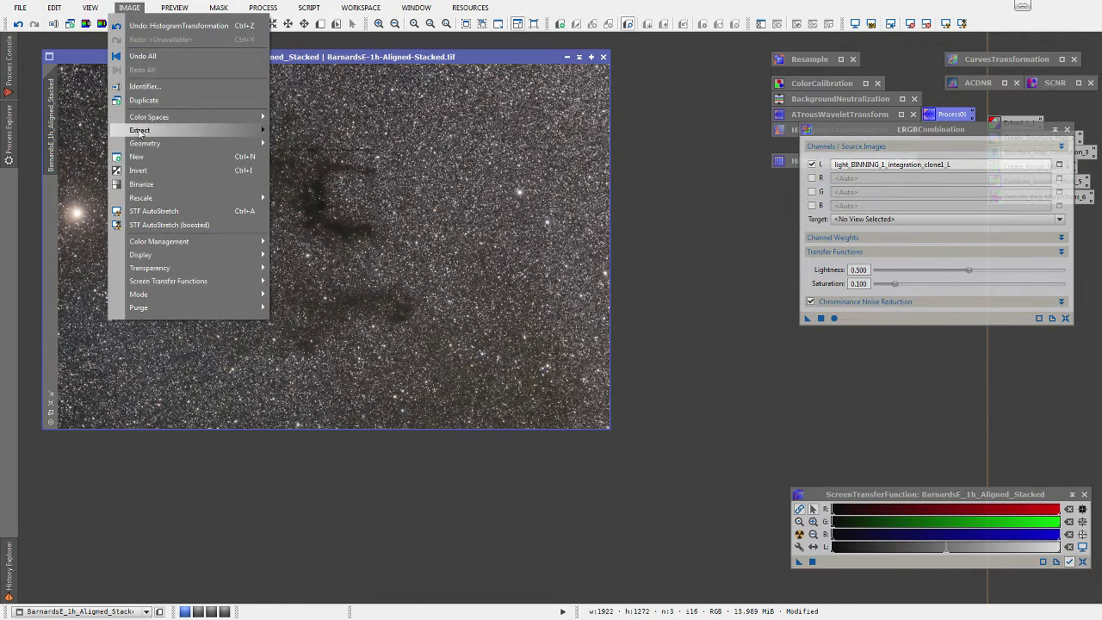
mouse_move(142, 134)
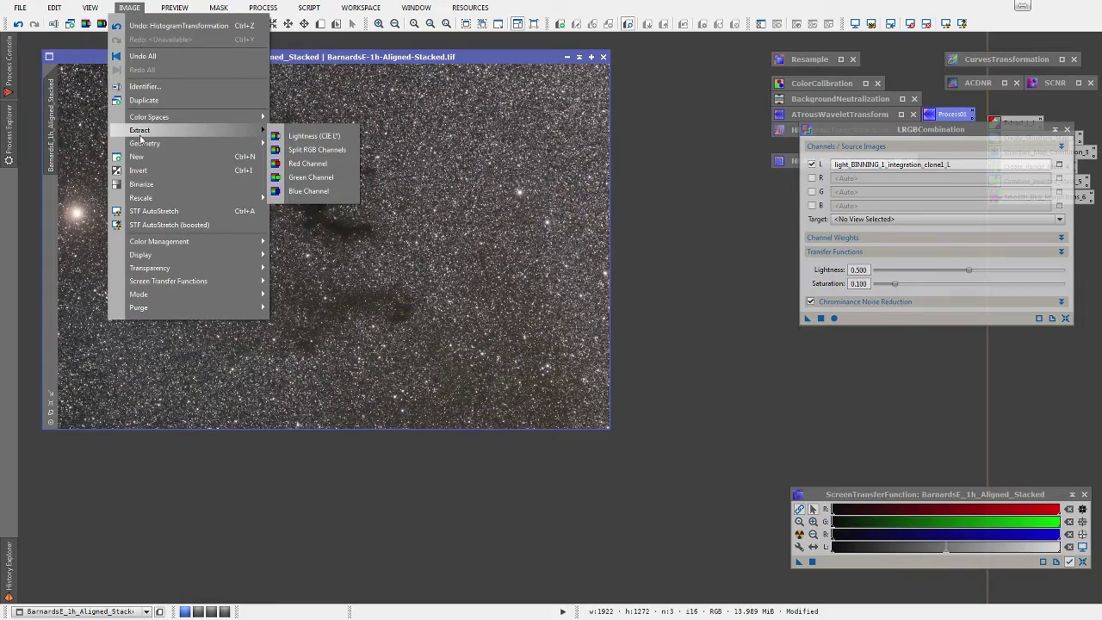
click(310, 138)
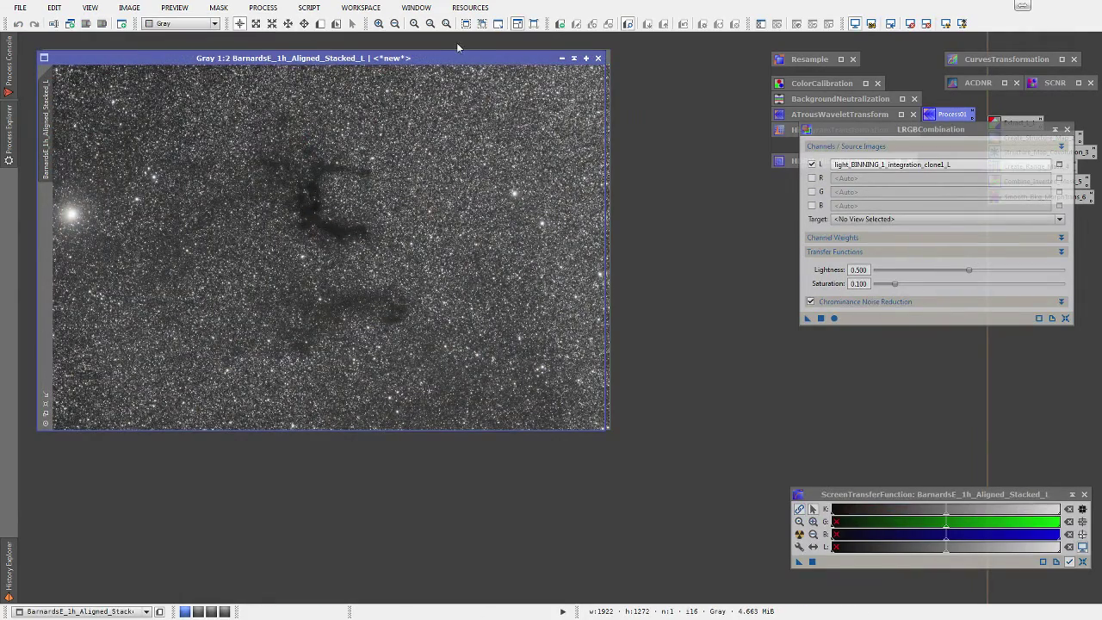
drag(465, 59, 508, 85)
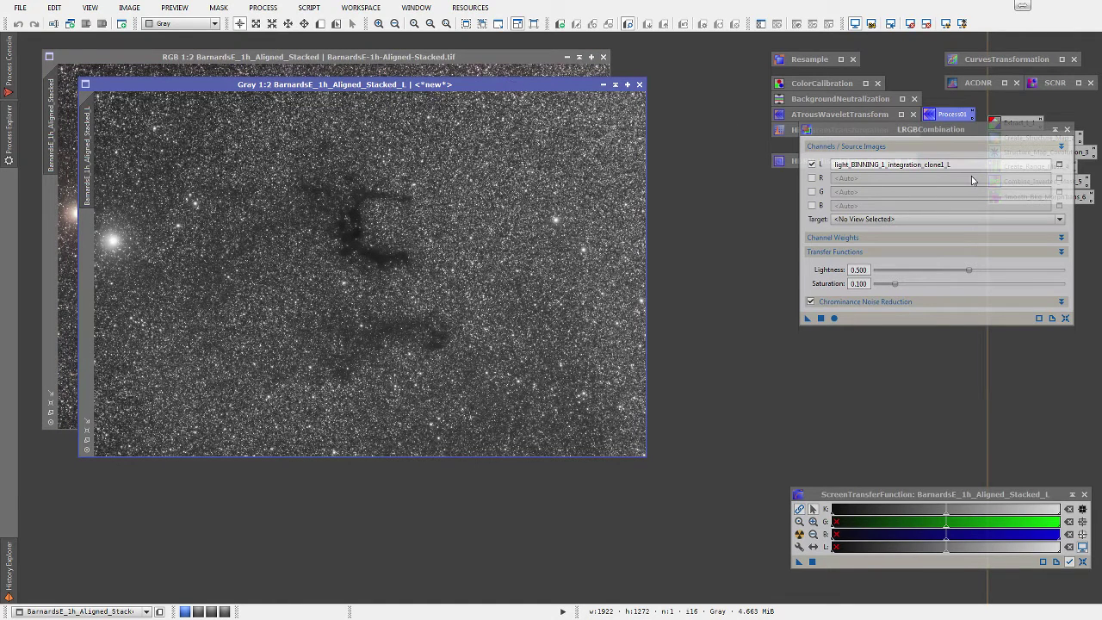
Step: Set the L source image in LRGBCombination to BarnardsE_1h_Aligned_Stacked_L
click(1059, 167)
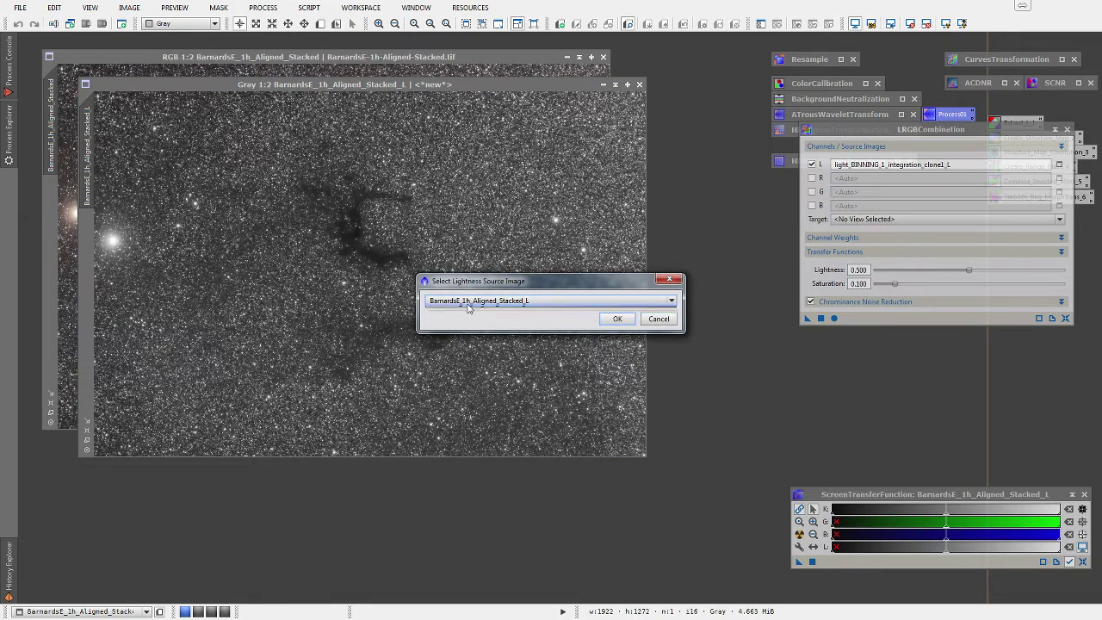
click(468, 307)
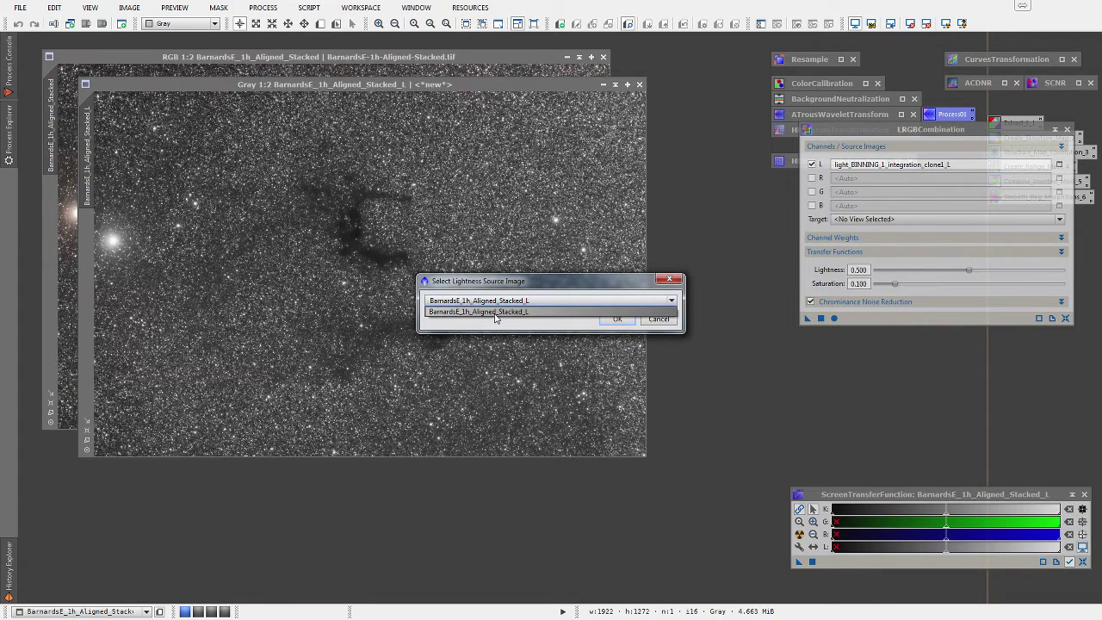
click(495, 316)
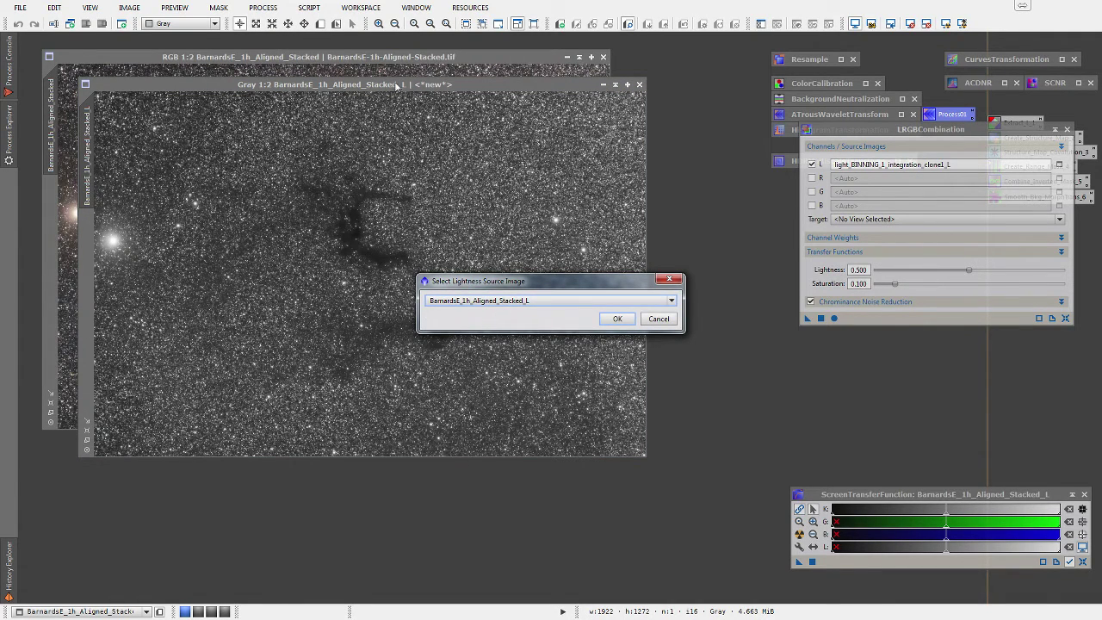
click(617, 319)
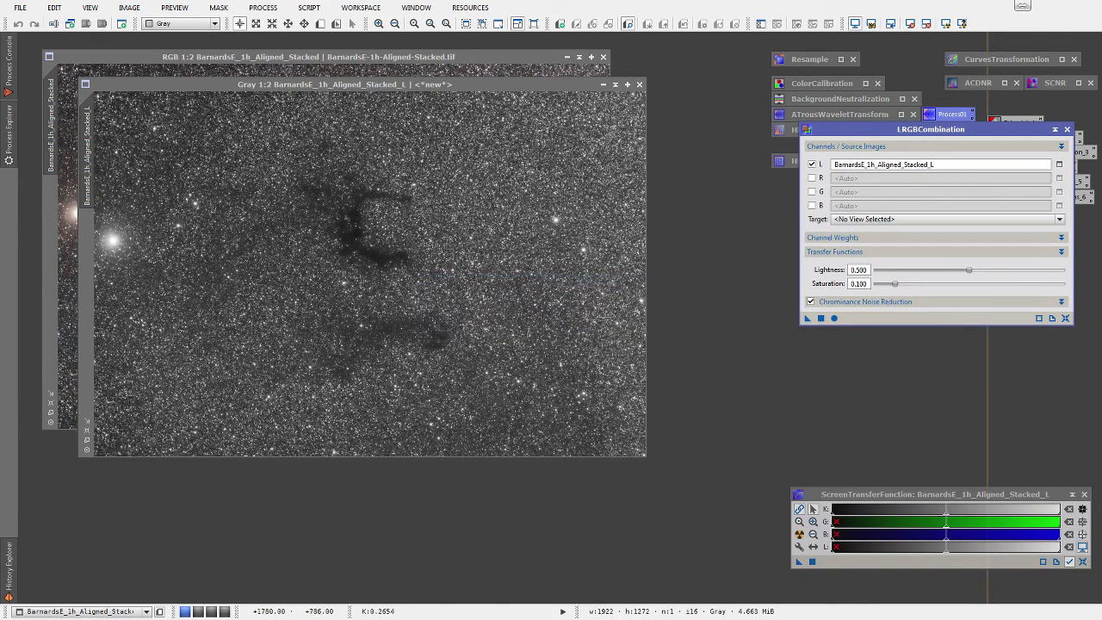
Step: Reset LRGBCombination to its defaults and disable the R, G and B source channels, leaving only L enabled
click(471, 58)
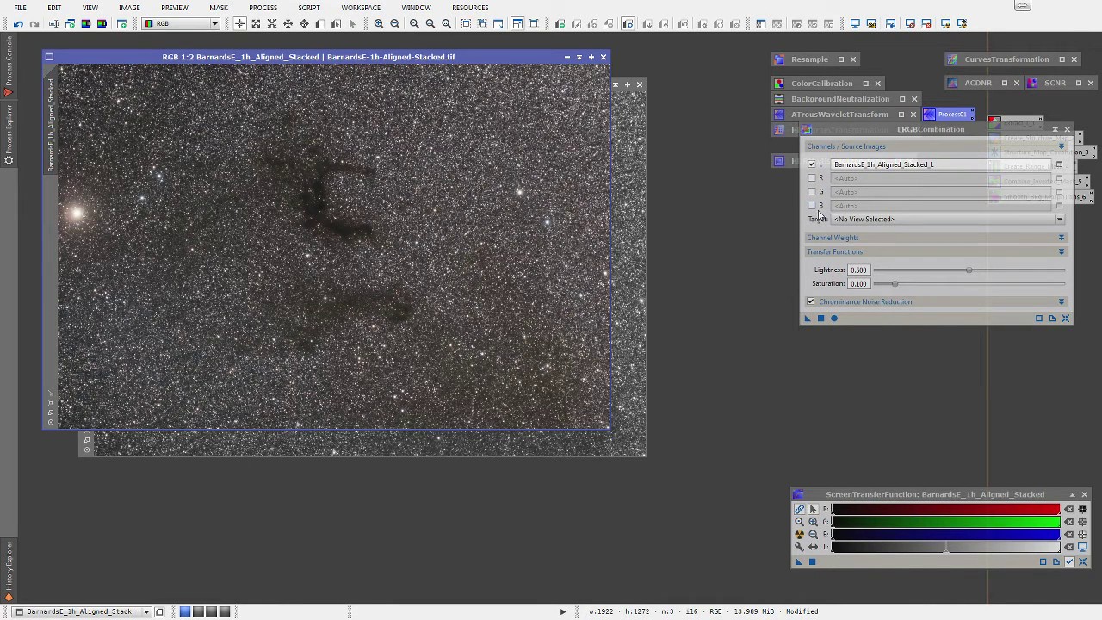
click(1065, 317)
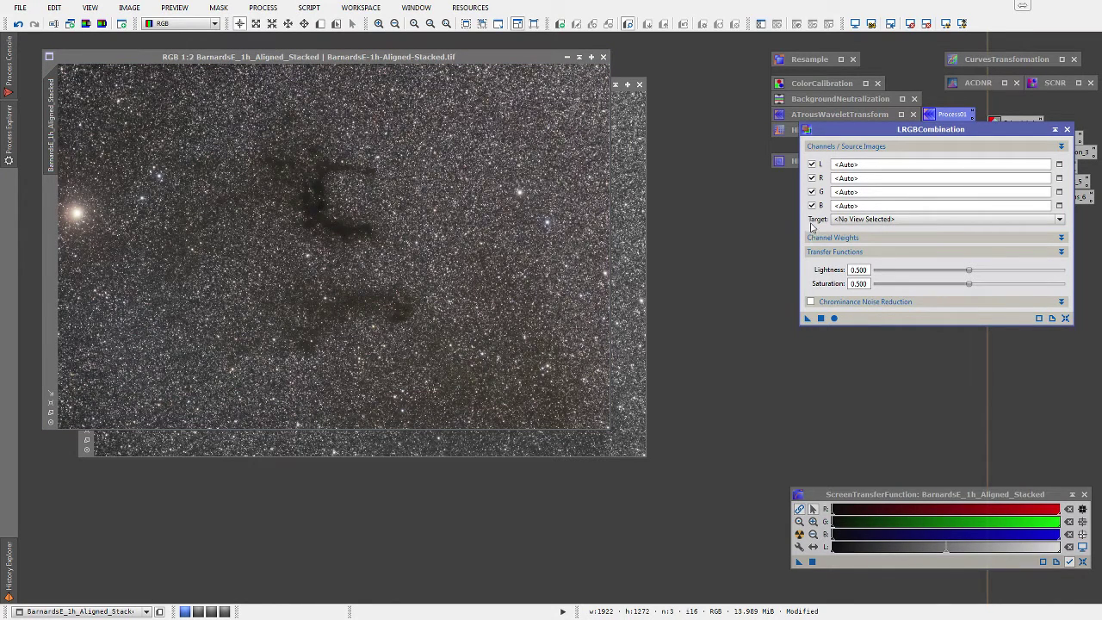
click(811, 177)
click(811, 192)
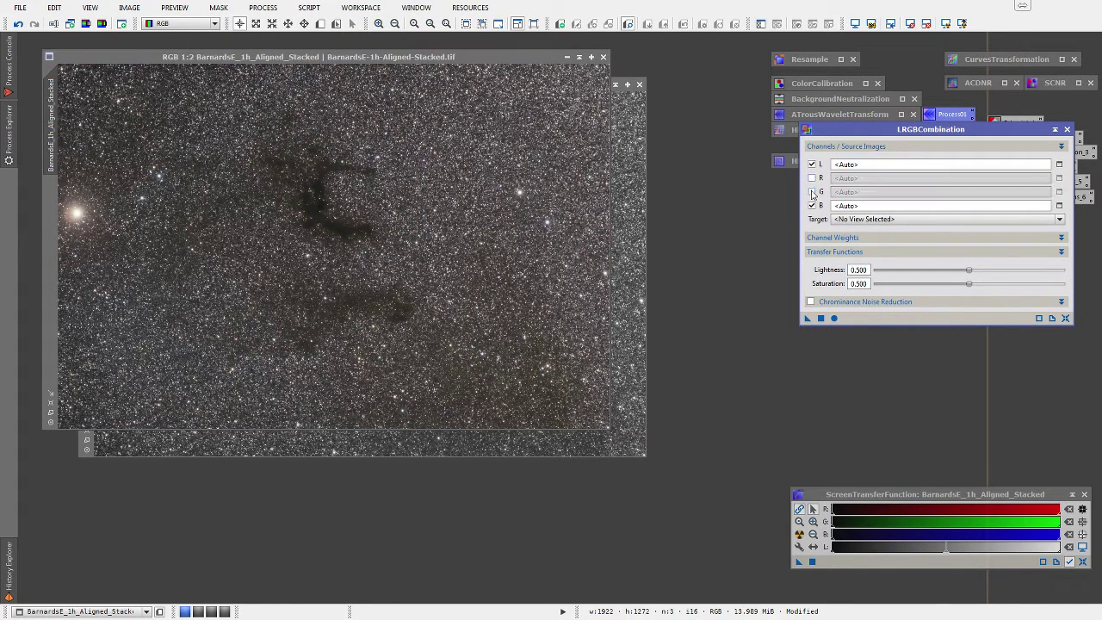
click(811, 205)
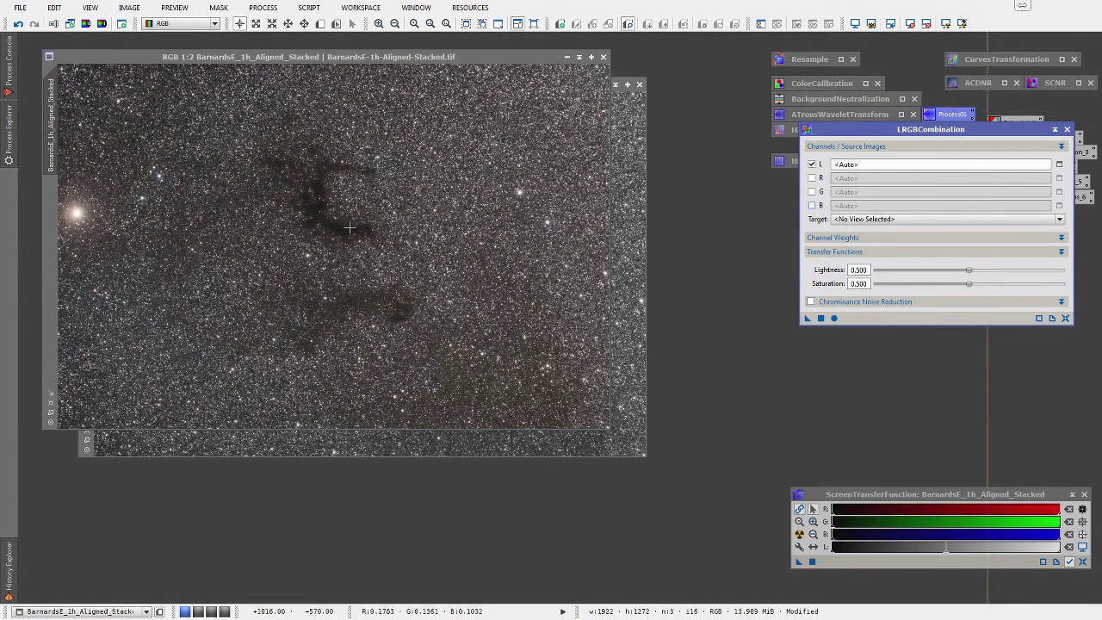
Step: Choose BarnardsE_1h_Aligned_Stacked_L as the lightness source image in LRGBCombination
click(1059, 164)
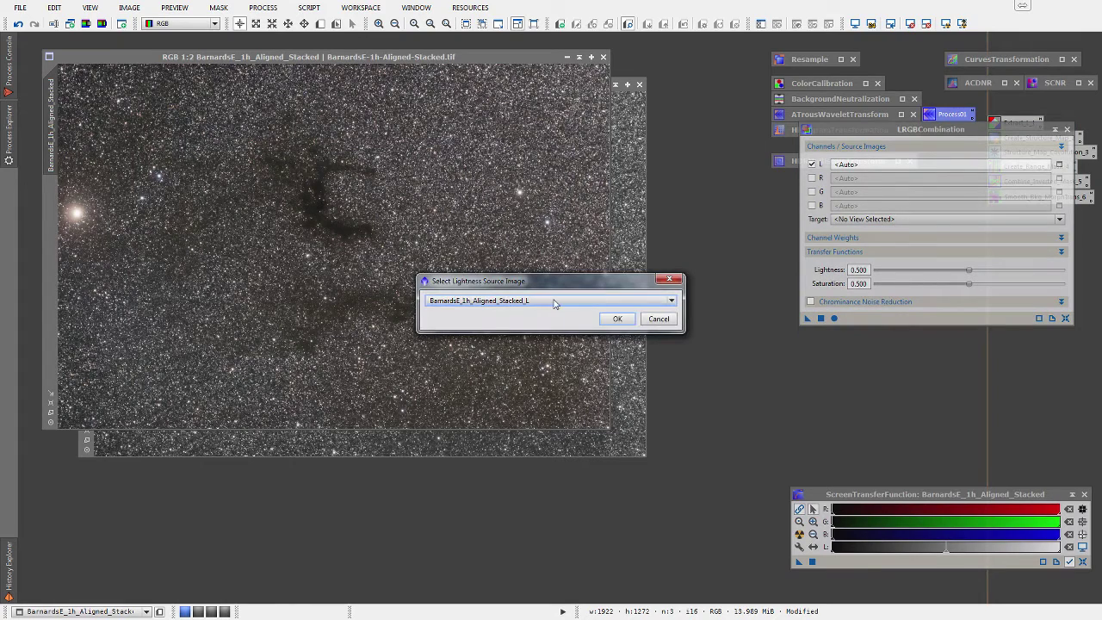
click(672, 301)
click(541, 310)
click(617, 318)
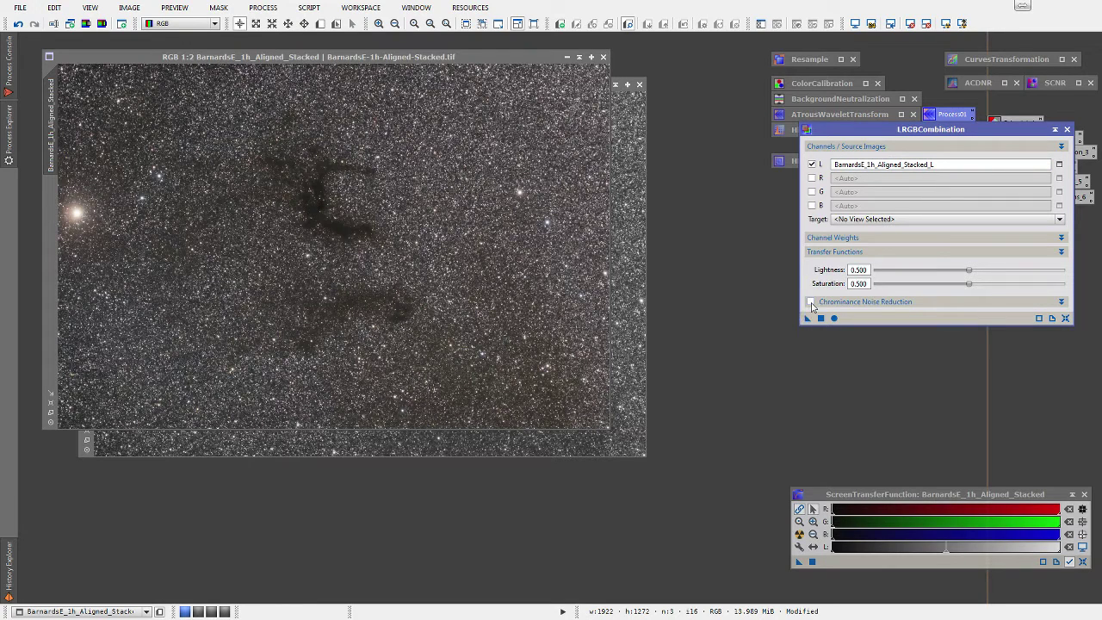
Step: Enable chrominance noise reduction, set saturation to 0.200 and apply LRGBCombination to the color image
click(810, 302)
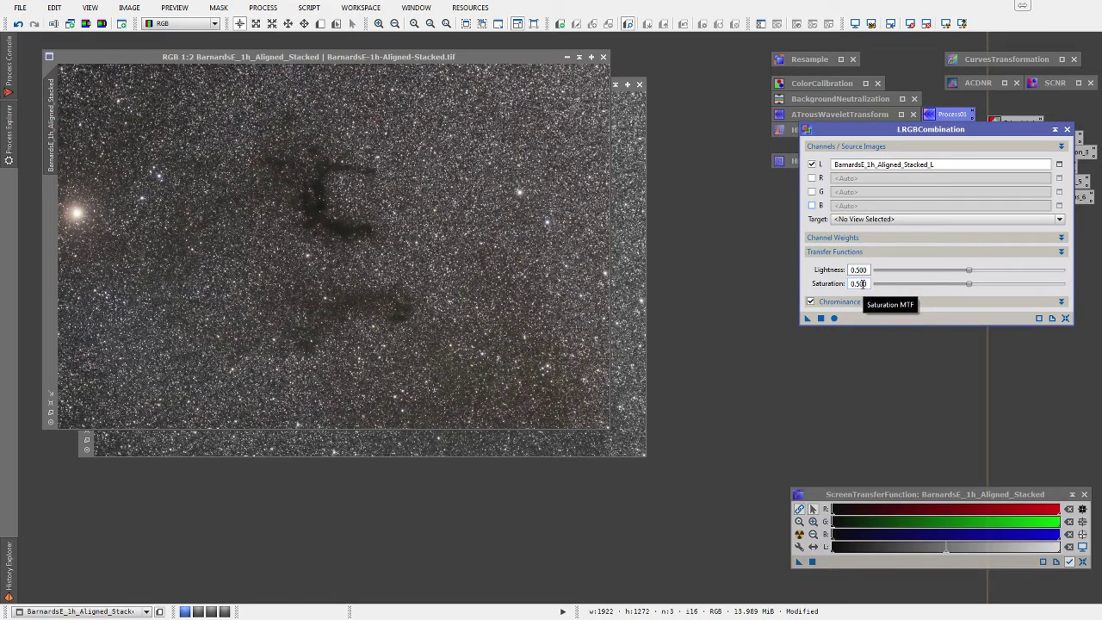
drag(970, 286, 915, 290)
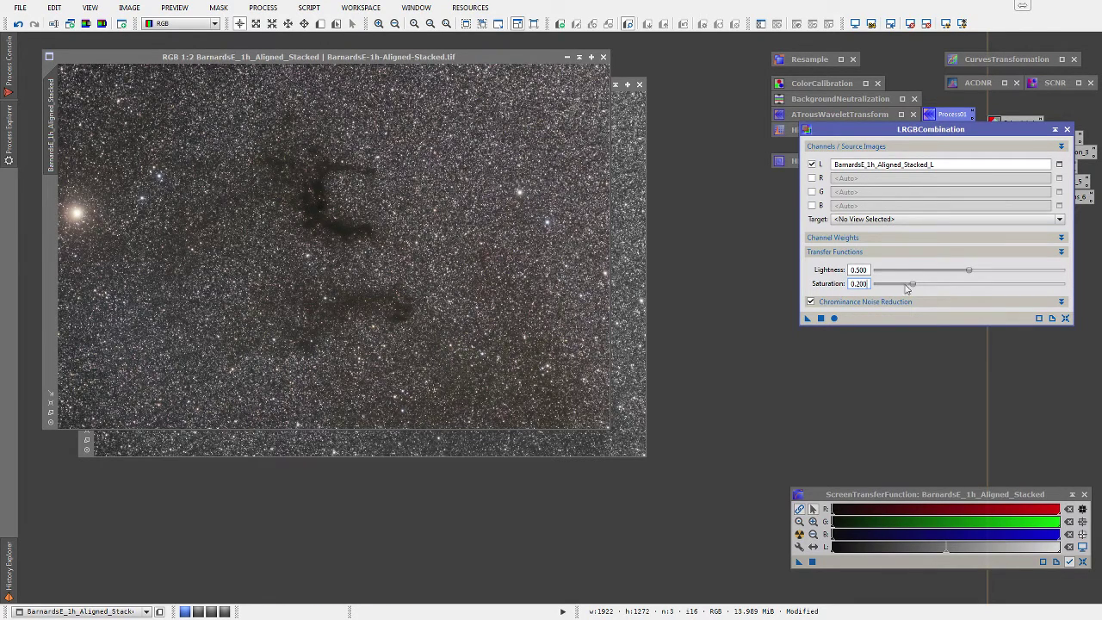
click(274, 372)
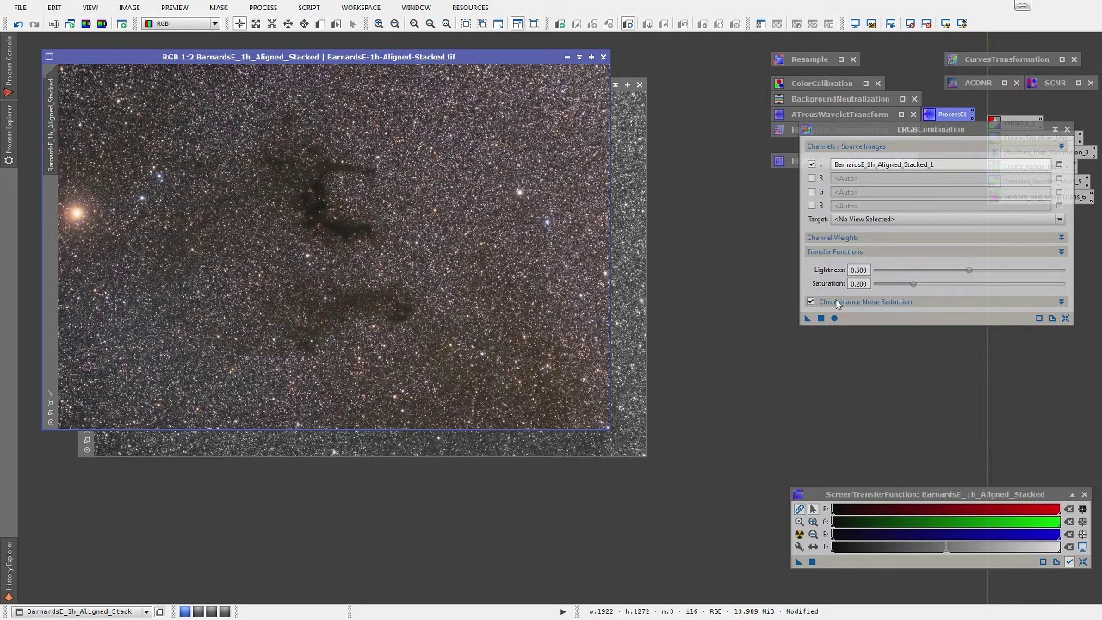
Step: Try LRGBCombination with a slightly lower saturation on the color image and undo the combination
drag(912, 284, 903, 286)
drag(809, 319, 423, 326)
click(129, 8)
click(130, 10)
click(131, 10)
click(155, 34)
Step: Apply LRGBCombination with saturation 0.200 to the color image and inspect the star colors at 1:1 across the frame
drag(906, 285, 915, 285)
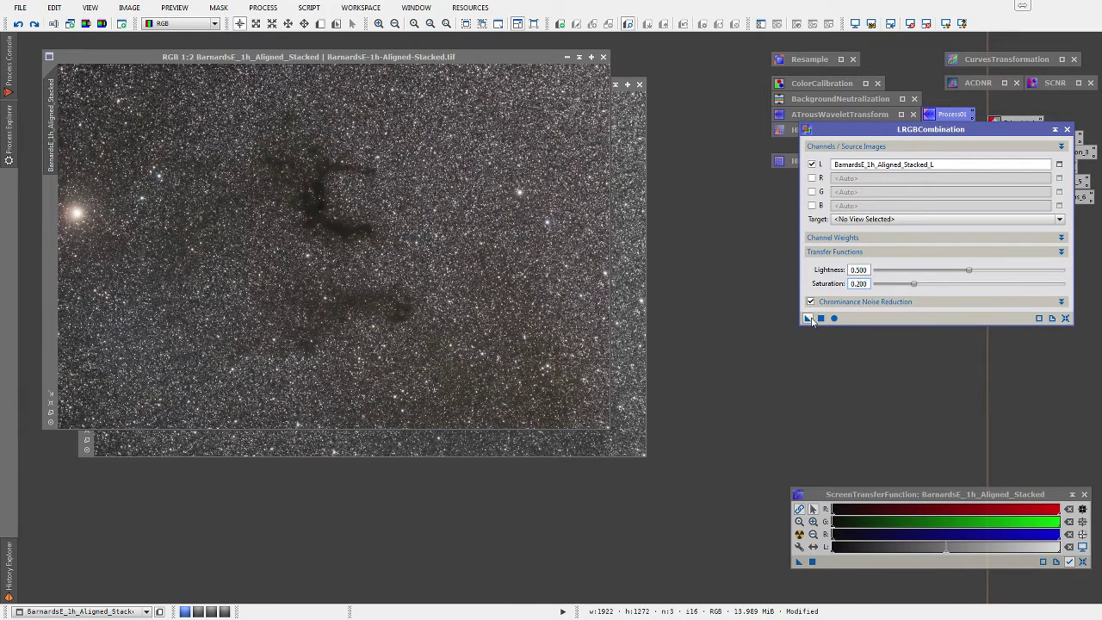
drag(807, 318, 291, 356)
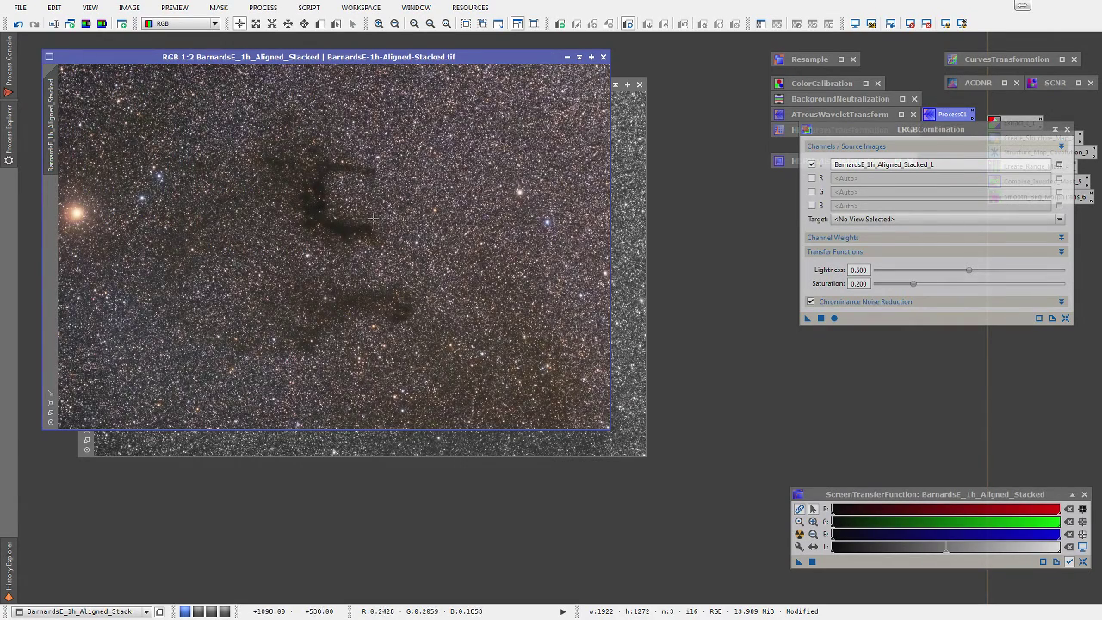
scroll(592, 229, up, 1)
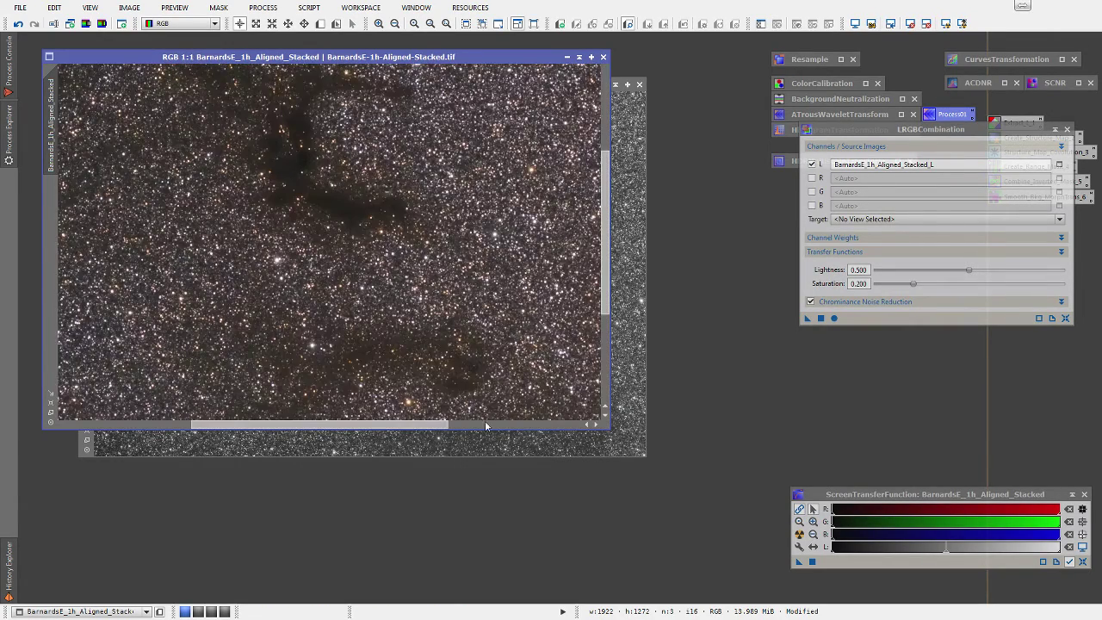
drag(414, 424, 531, 422)
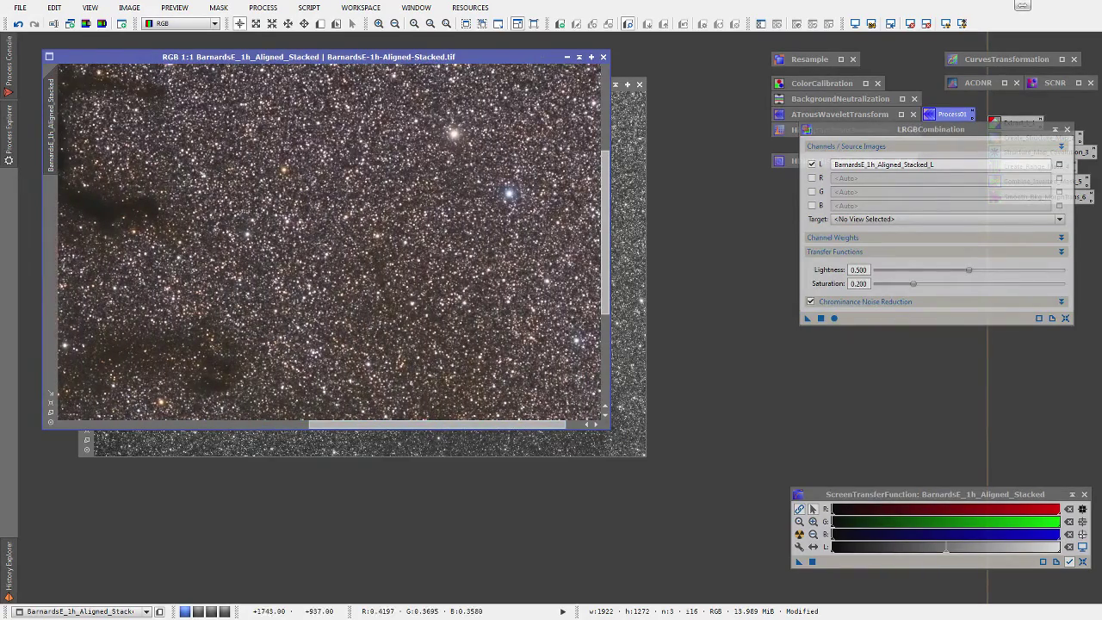
scroll(609, 216, up, 2)
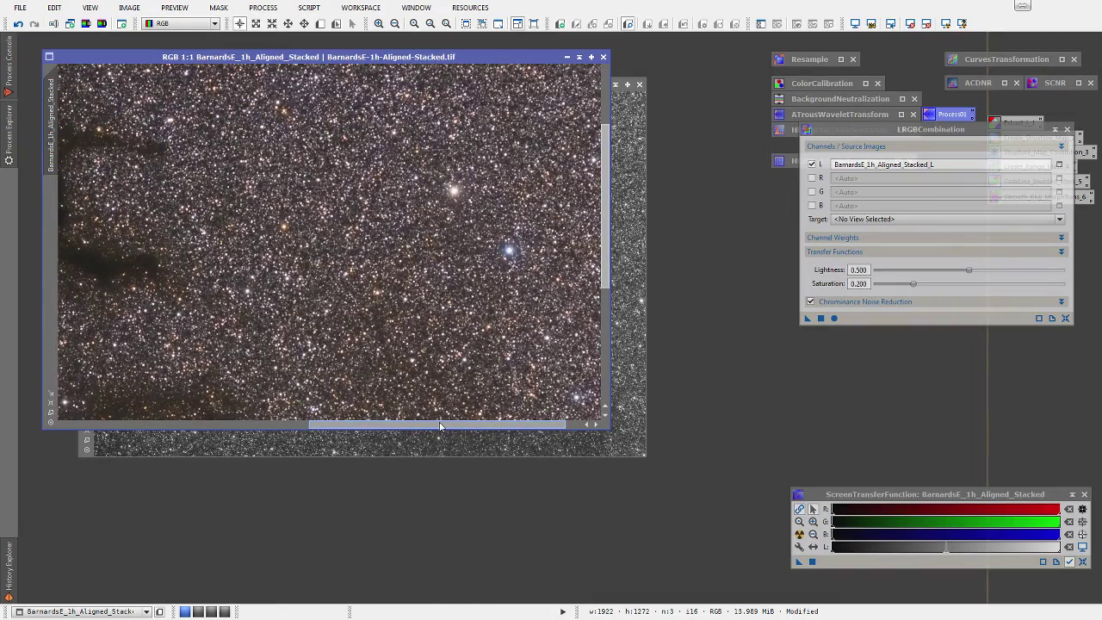
drag(435, 423, 183, 418)
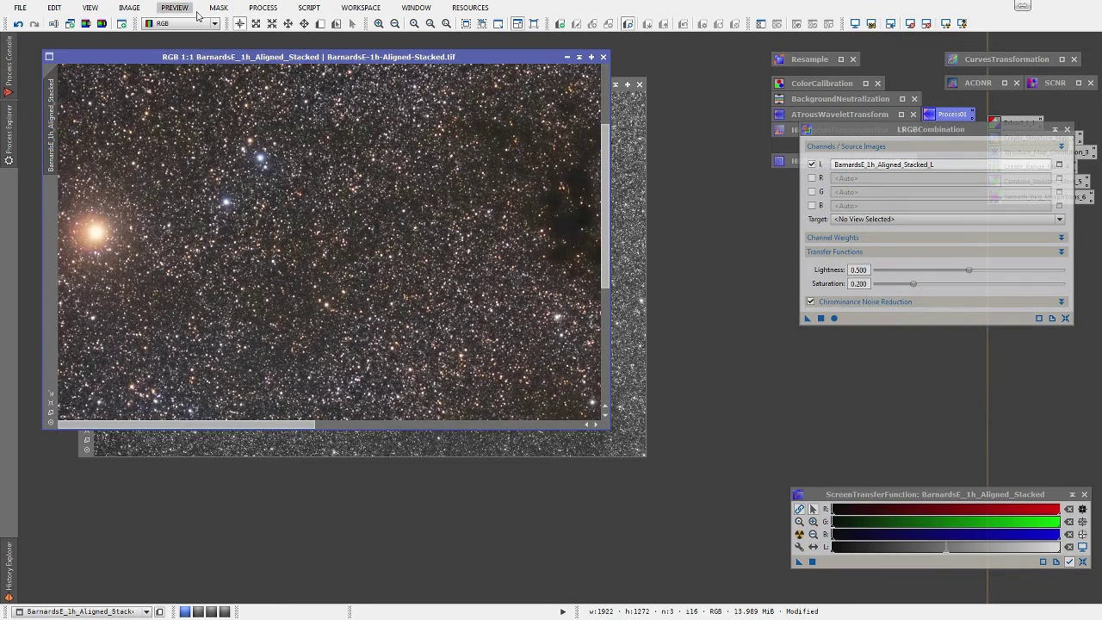
Step: Undo the last combination, set the LRGBCombination saturation to 0.150 and apply it to the color image
click(130, 6)
click(147, 25)
drag(912, 284, 904, 289)
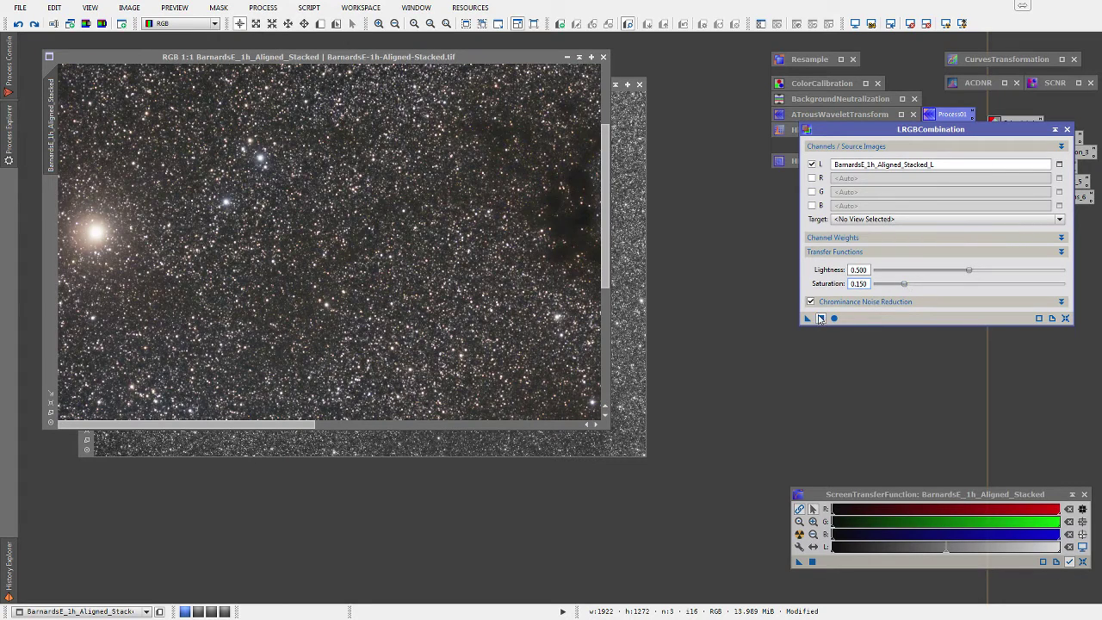
click(381, 290)
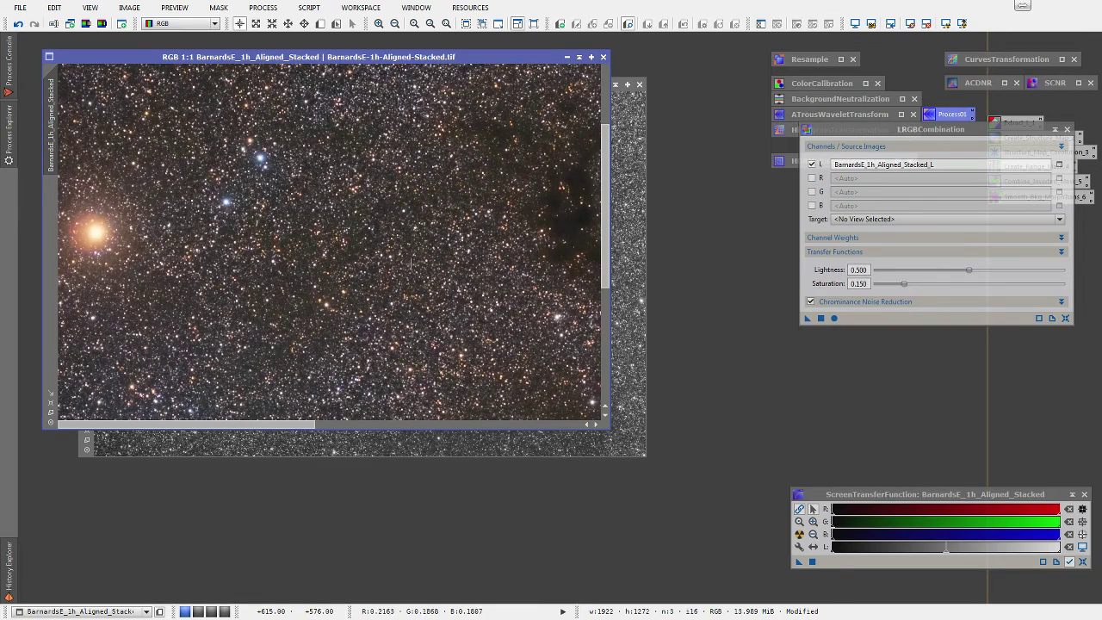
Step: Collapse LRGBCombination and close the extracted lightness image, keeping the color image at 1:2 zoom
scroll(419, 273, down, 1)
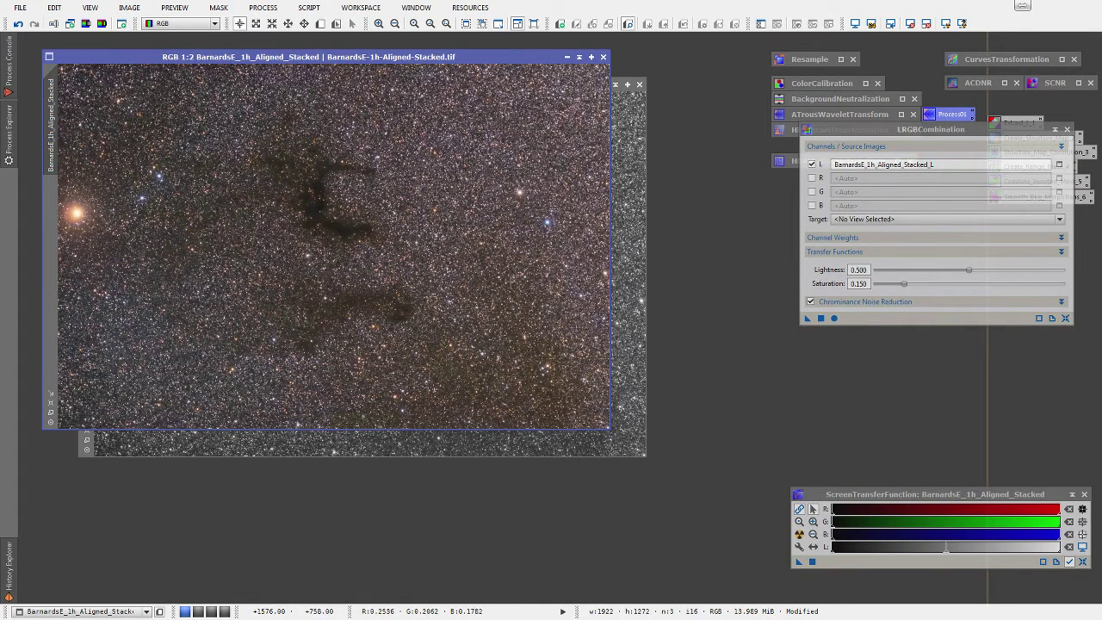
click(1055, 129)
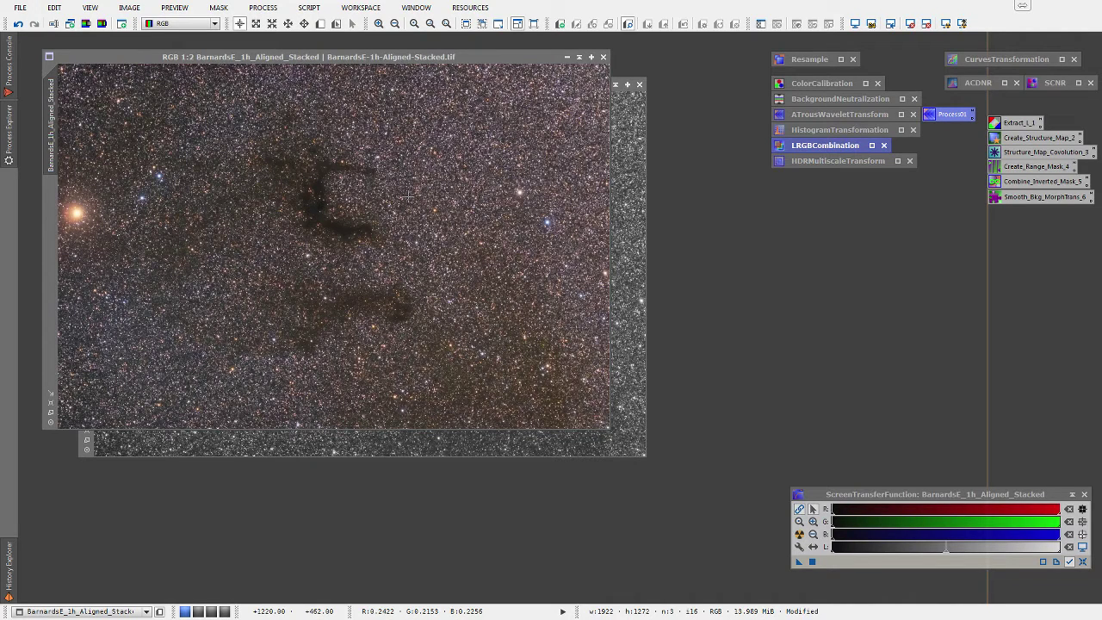
click(638, 84)
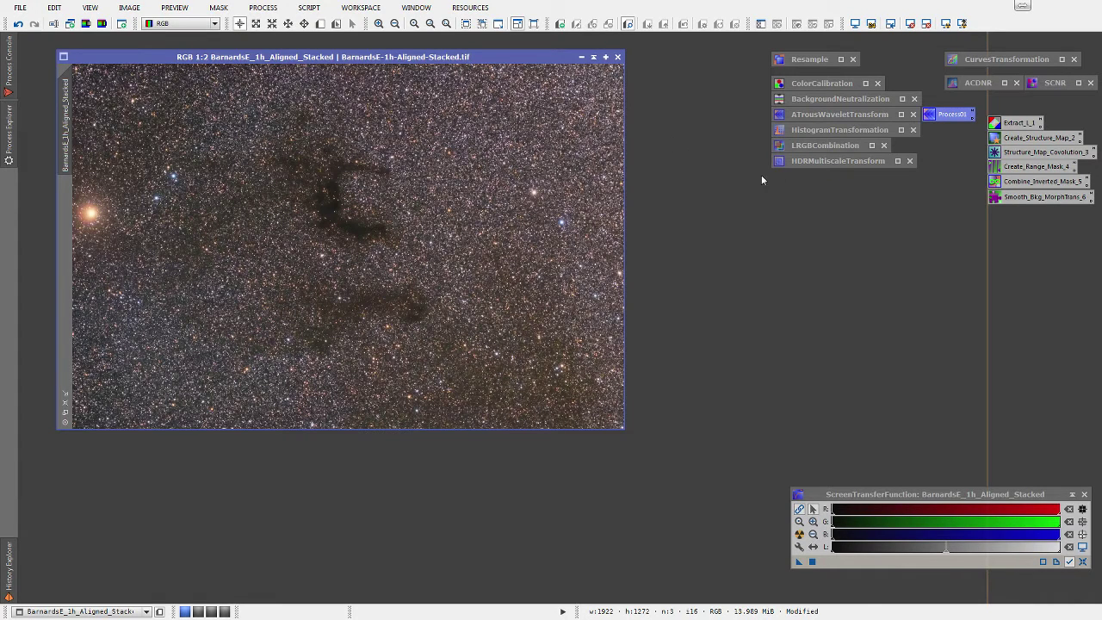
Step: Reset HDRMultiscaleTransform, enable deringing and apply it to the color image with 6 layers and 1 iteration
double_click(832, 162)
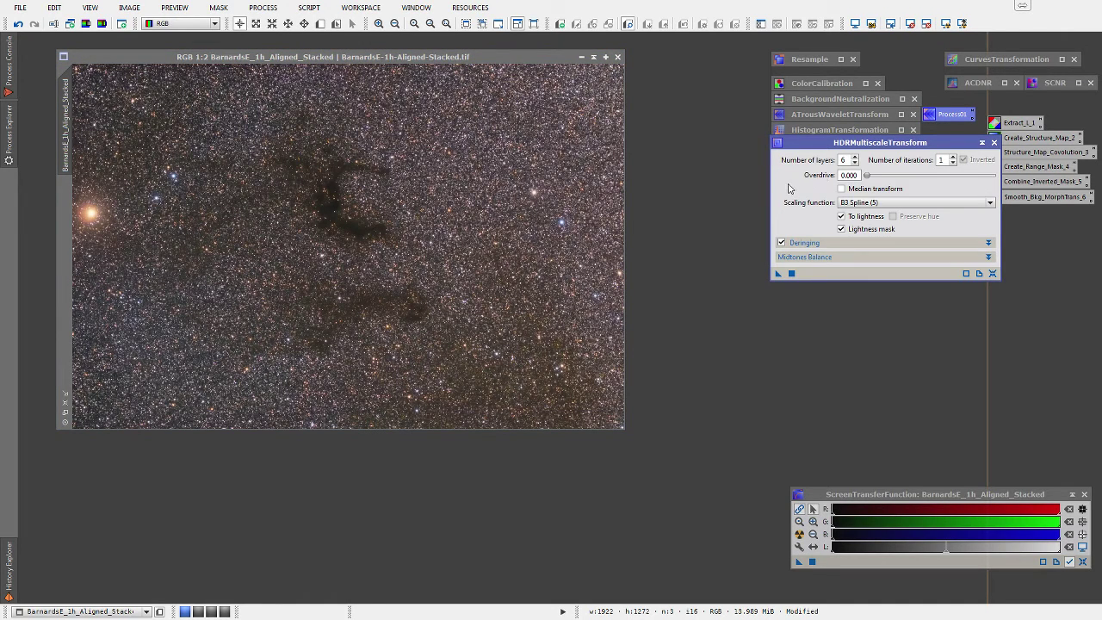
click(995, 276)
mouse_move(809, 212)
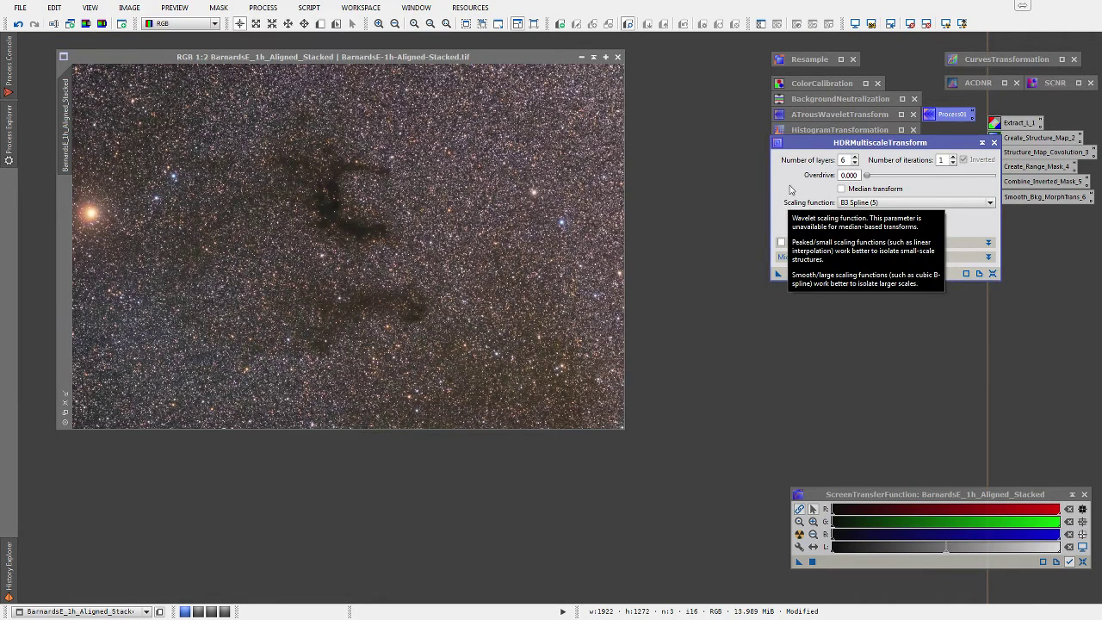
mouse_move(841, 228)
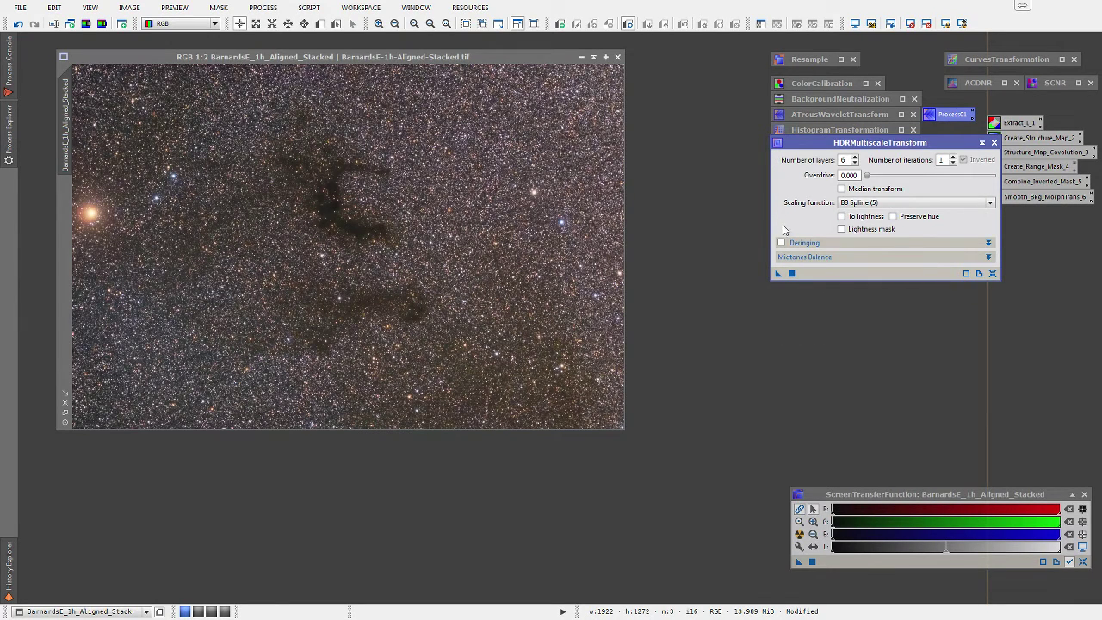
click(780, 242)
mouse_move(870, 231)
drag(778, 274, 364, 337)
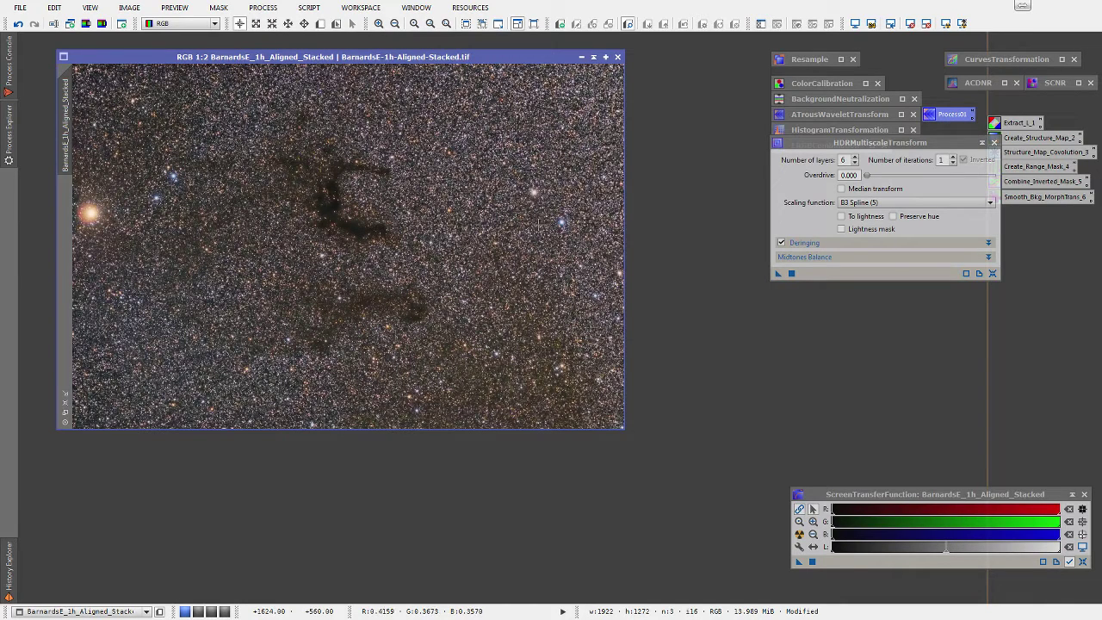
Step: Compare the image with and without the HDR transform by repeatedly undoing and redoing it, ending with it applied, and collapse HDRMultiscaleTransform
key(ctrl+z)
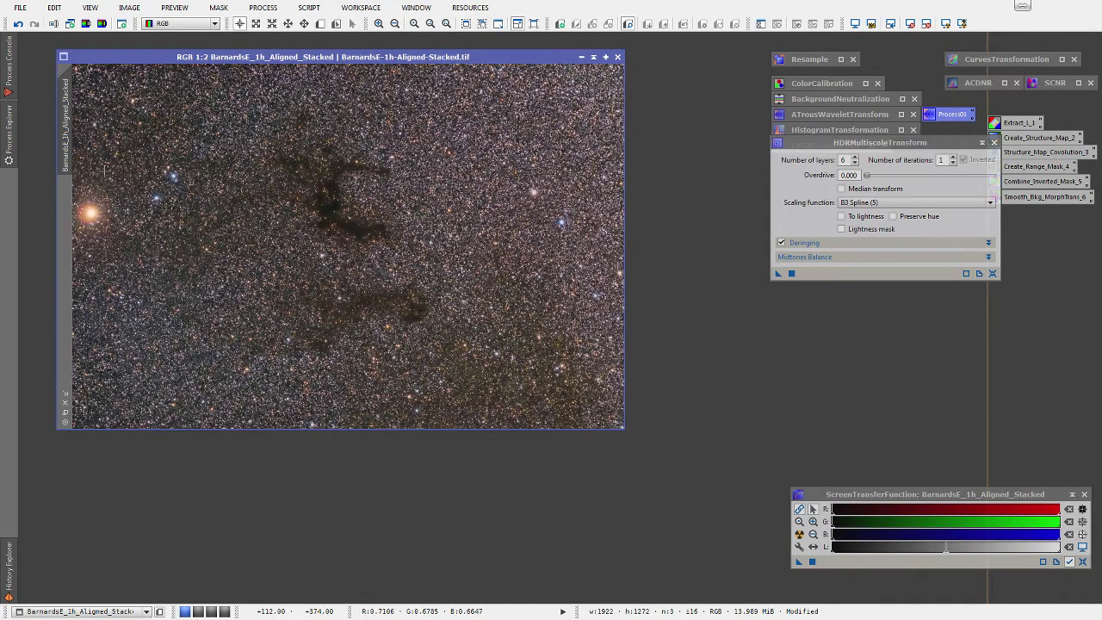
key(ctrl+y)
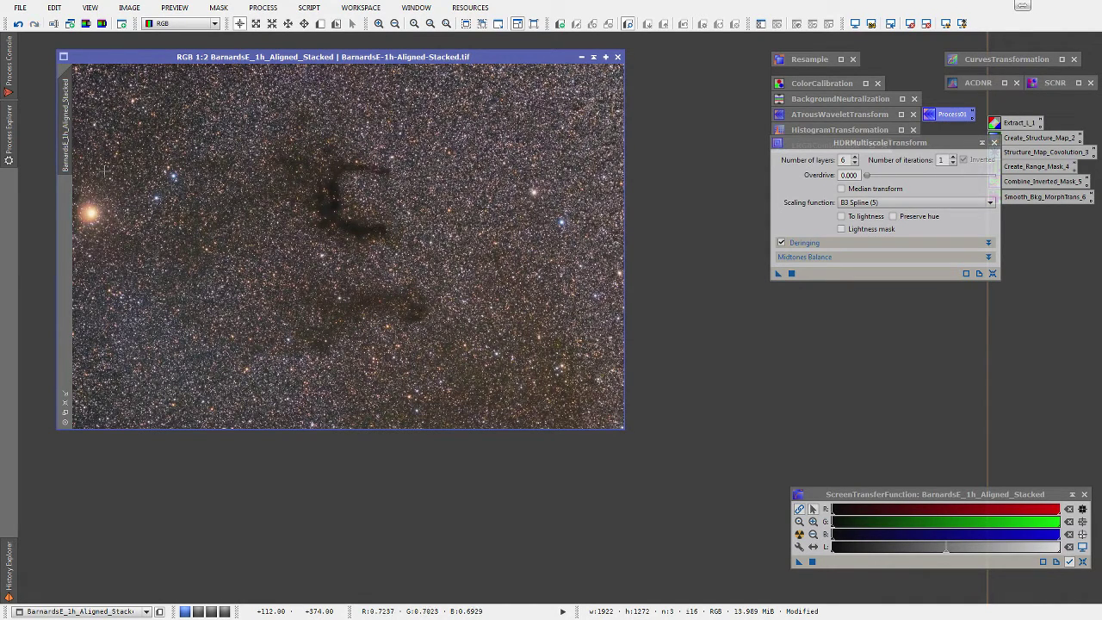
key(ctrl+z)
key(ctrl+y)
key(ctrl+z)
key(ctrl+y)
key(ctrl+z)
key(ctrl+y)
key(ctrl+z)
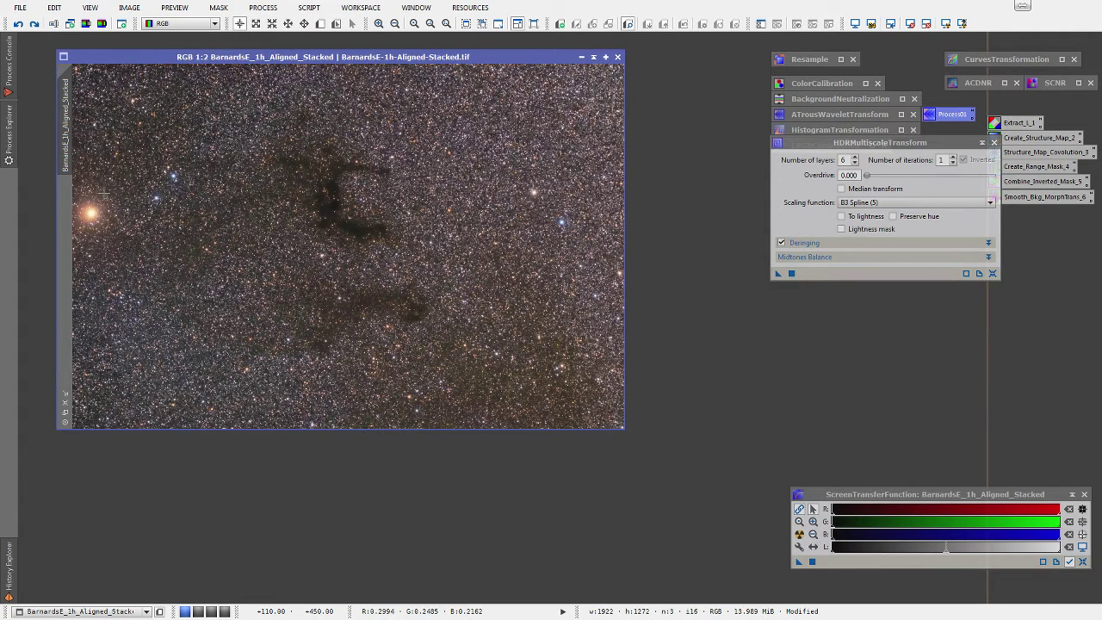
key(ctrl+z)
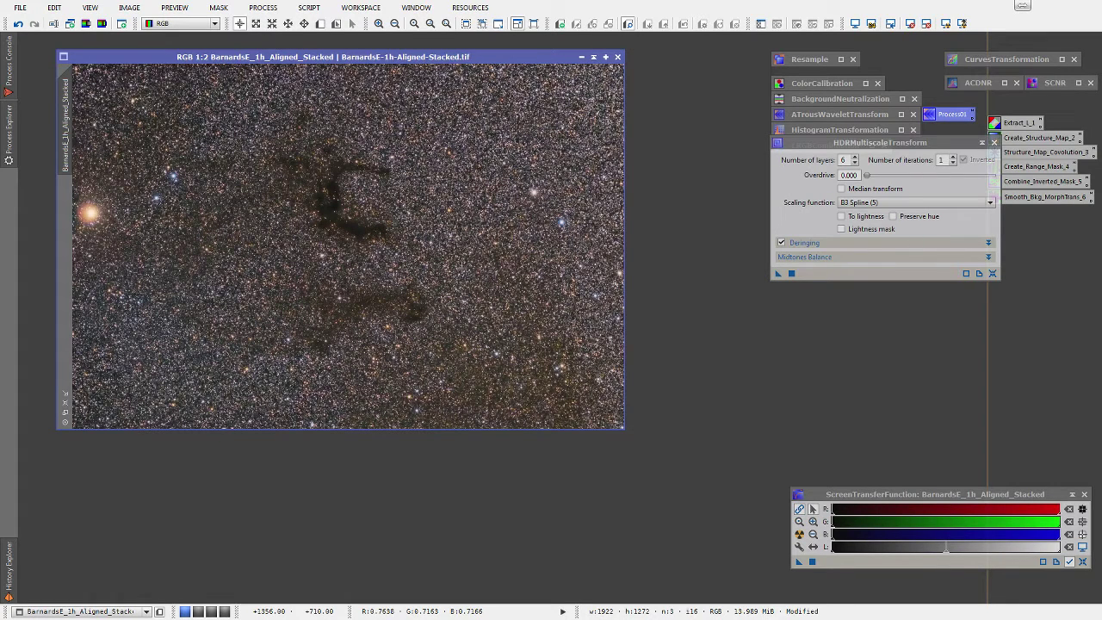
key(ctrl+z)
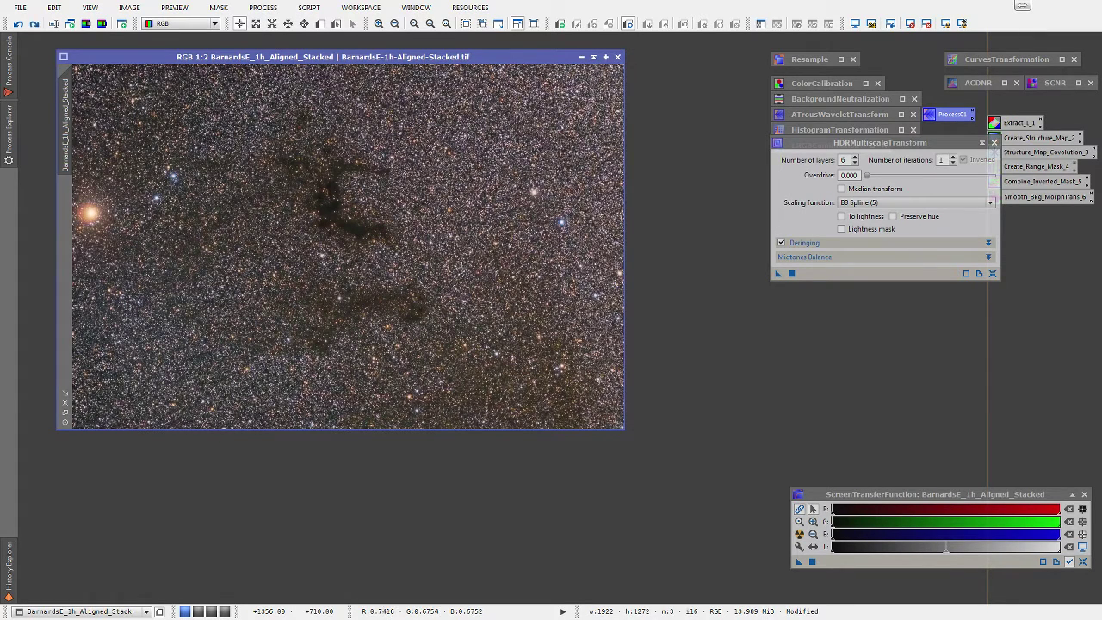
key(ctrl+y)
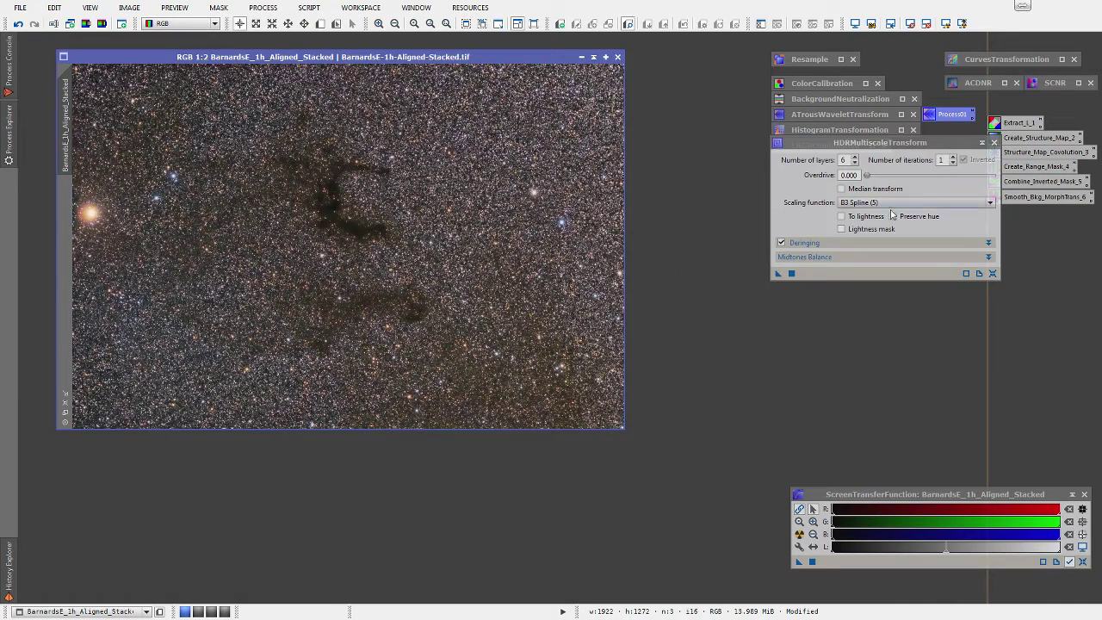
click(982, 143)
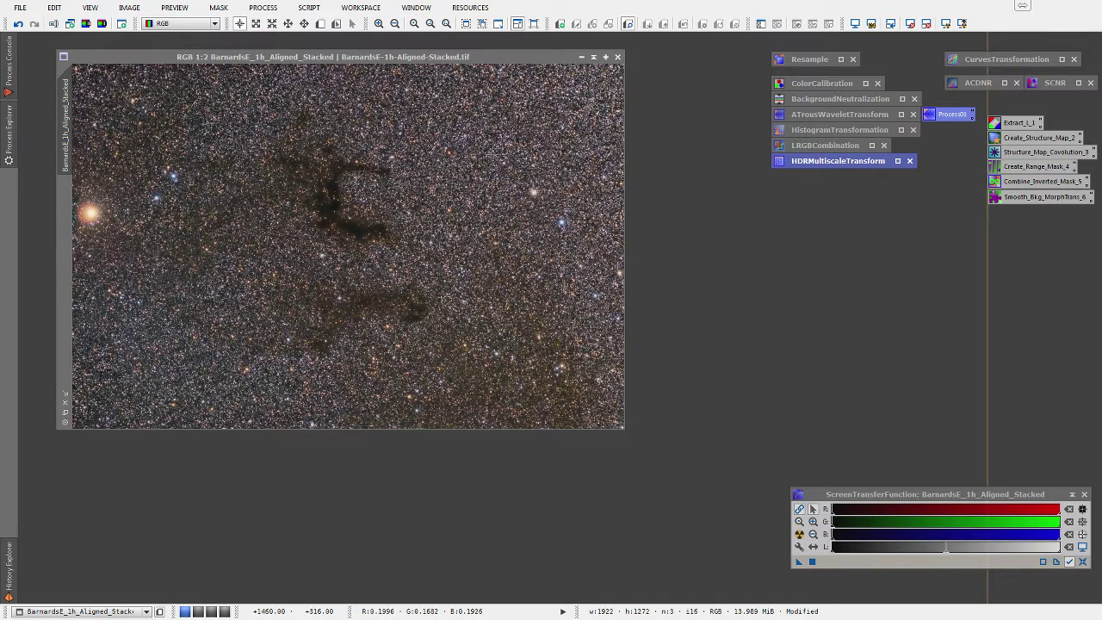
Step: Inspect the star field at up to 2:1 zoom, return to 1:2 and reposition the image window slightly
scroll(492, 155, up, 1)
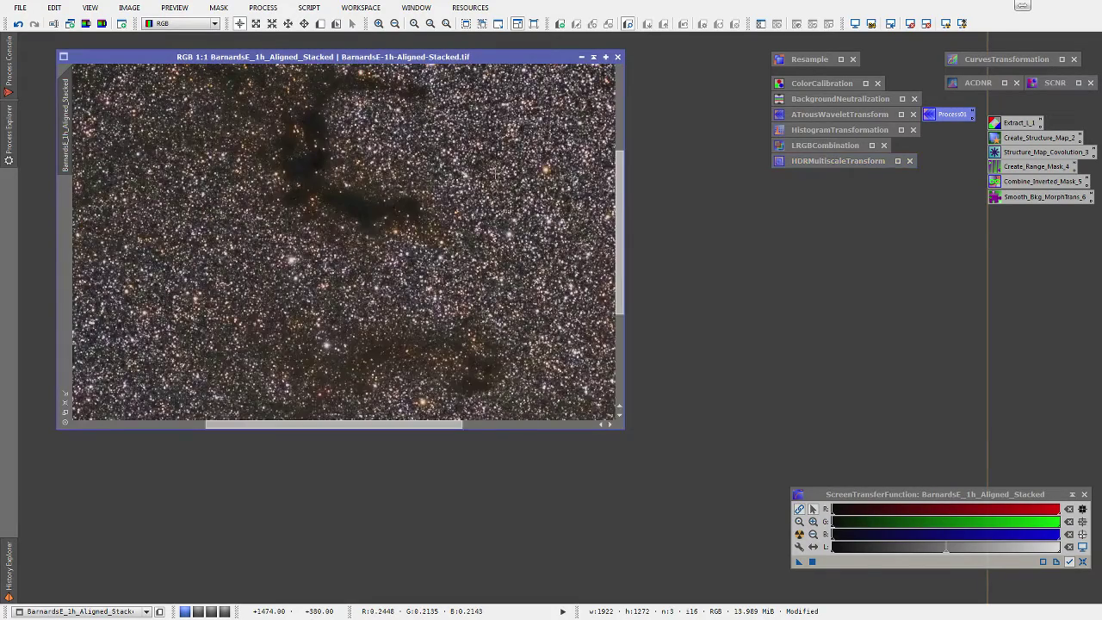
scroll(495, 172, up, 1)
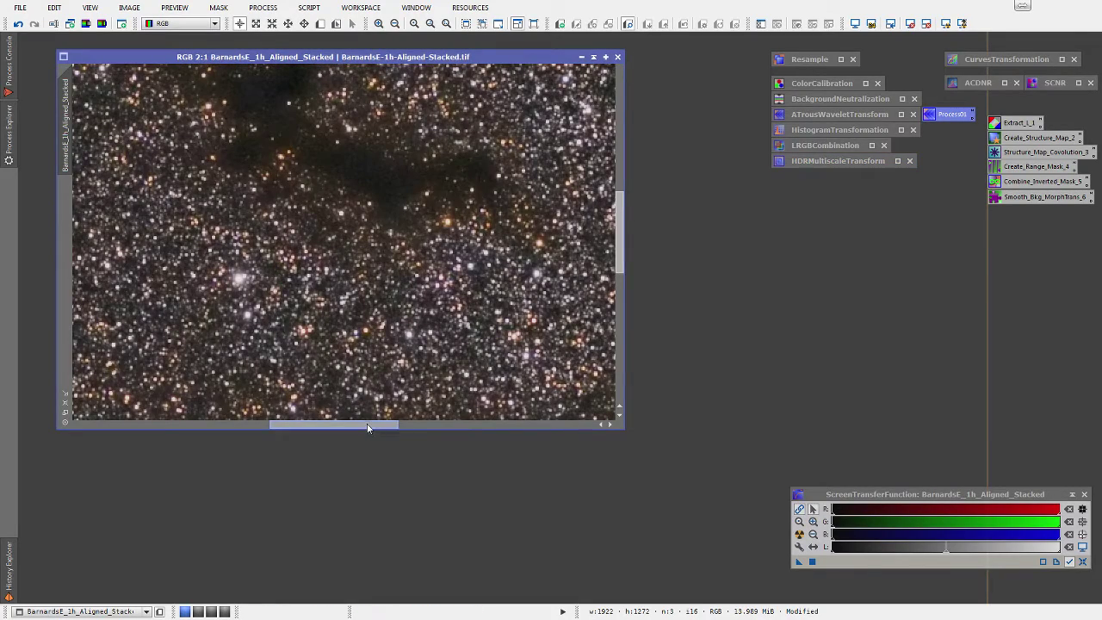
drag(367, 427, 477, 425)
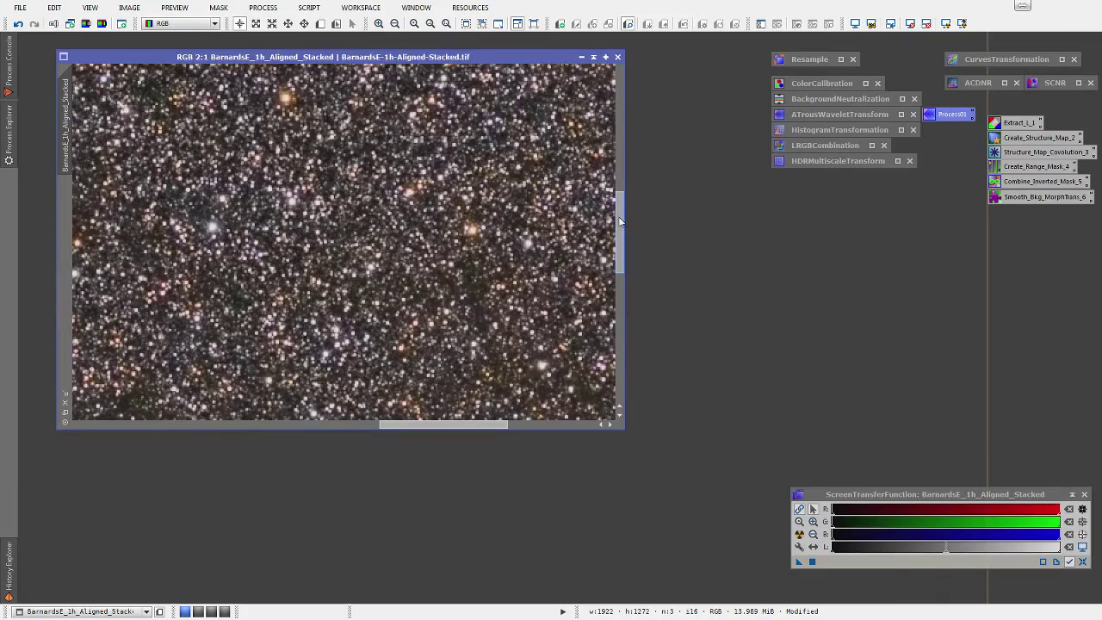
drag(619, 222, 626, 109)
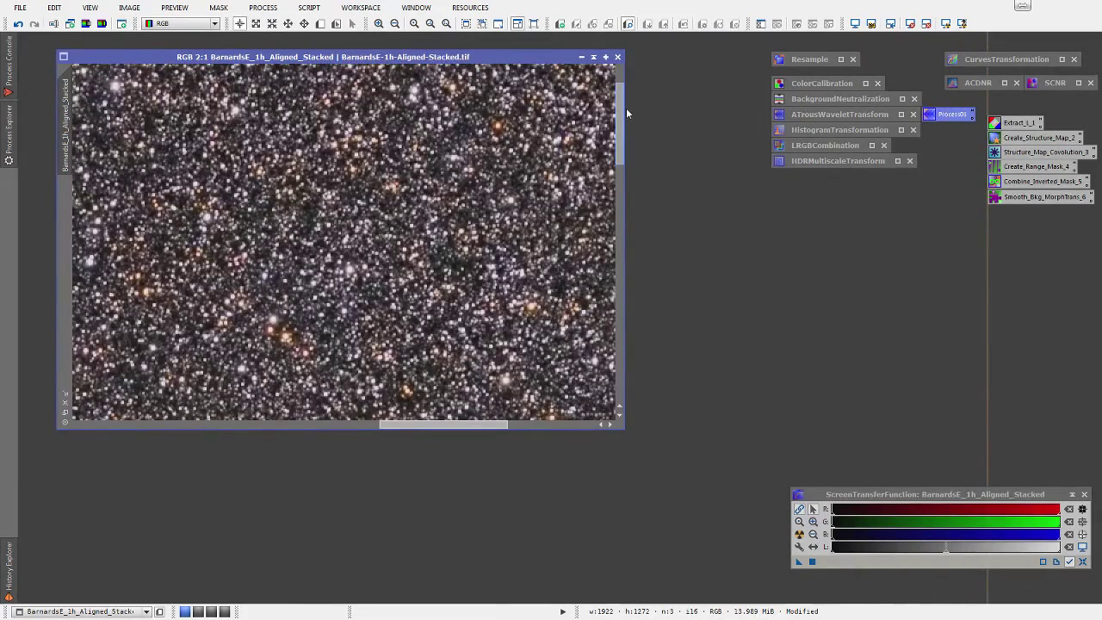
scroll(456, 234, up, 2)
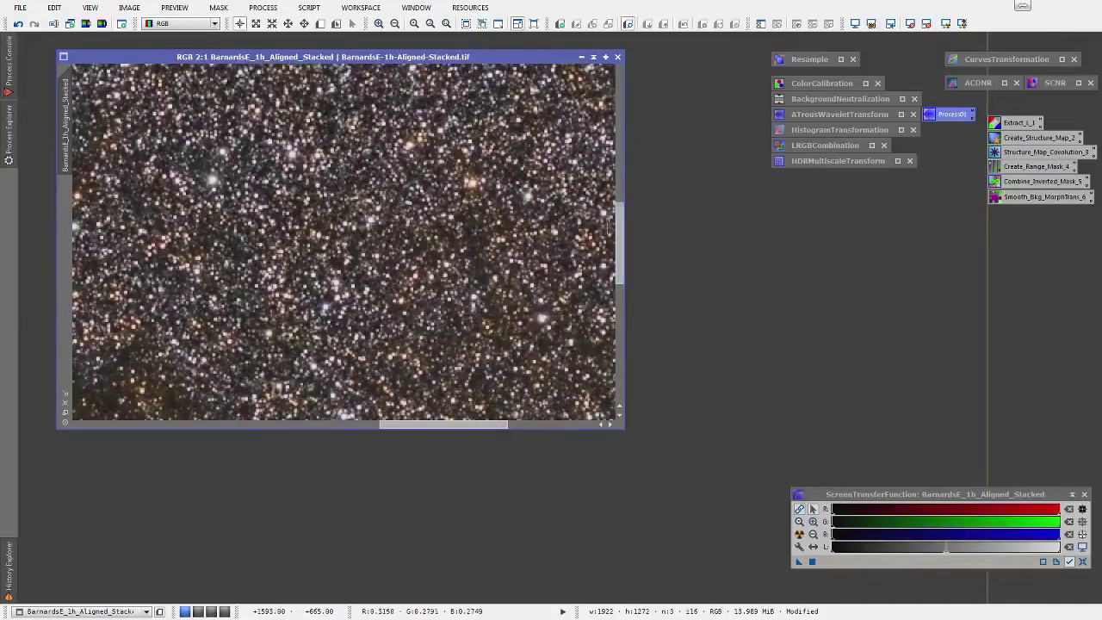
scroll(457, 234, down, 4)
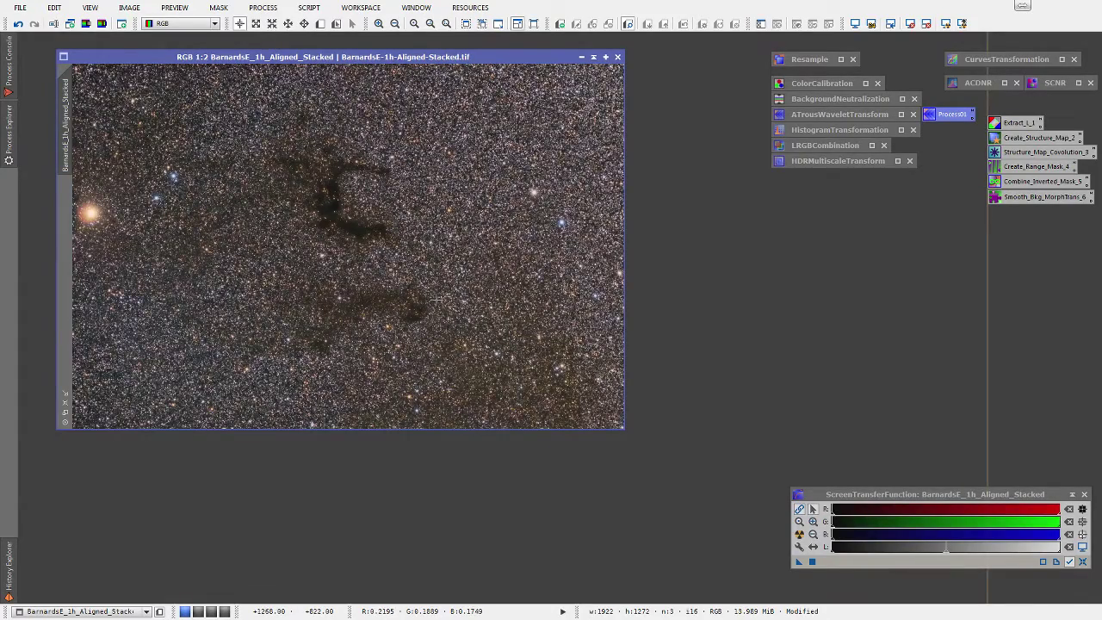
drag(241, 59, 217, 53)
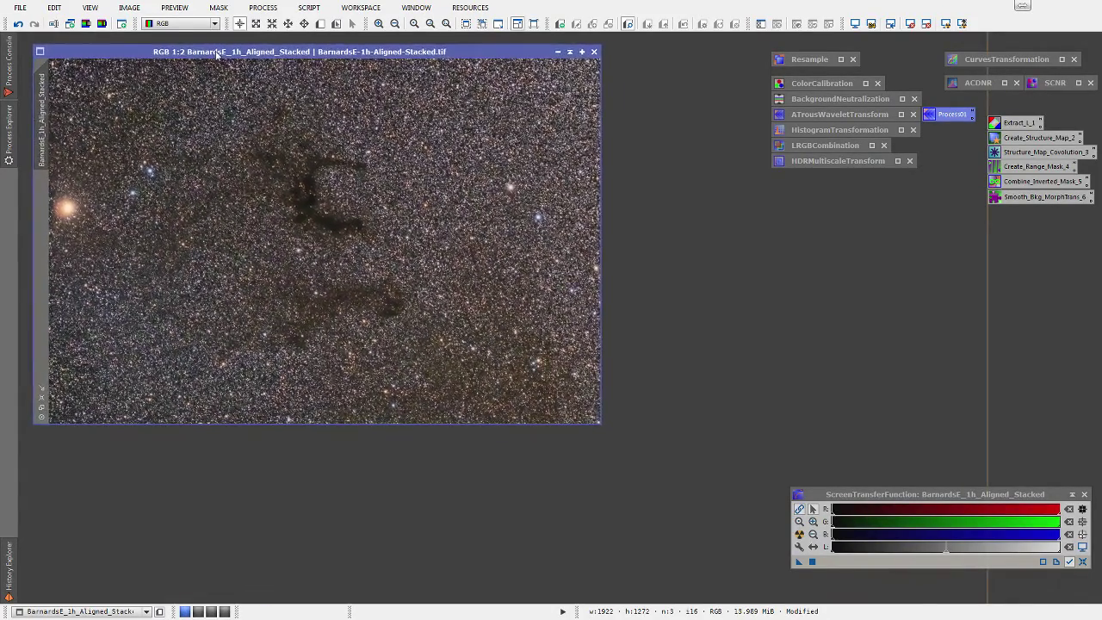